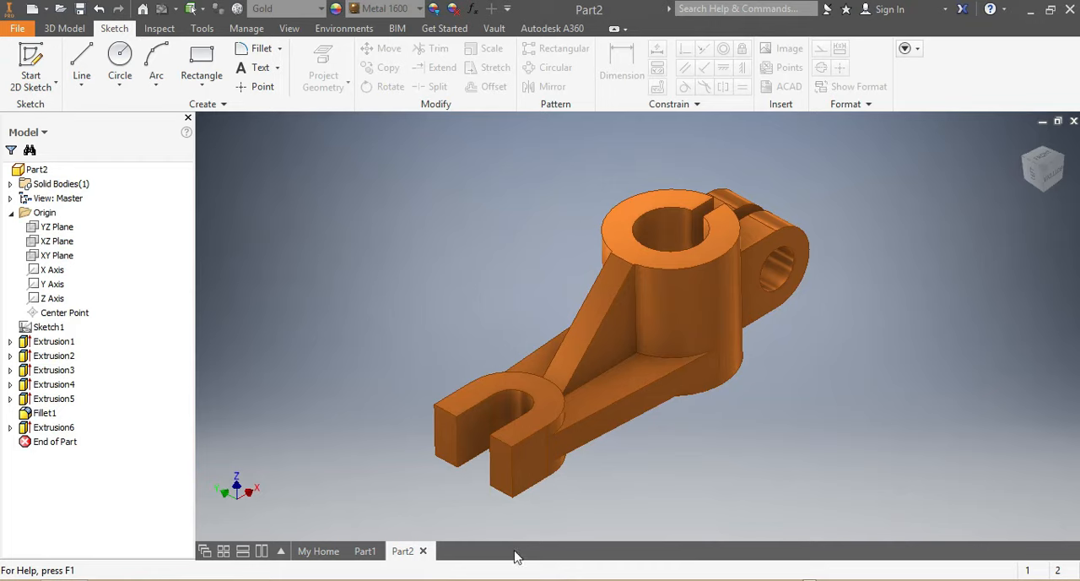
Consult the dimensioned bracket drawing in Windows Photo Viewer and create a new metric part from the Standard (mm).ipt template.
key(alt+Tab)
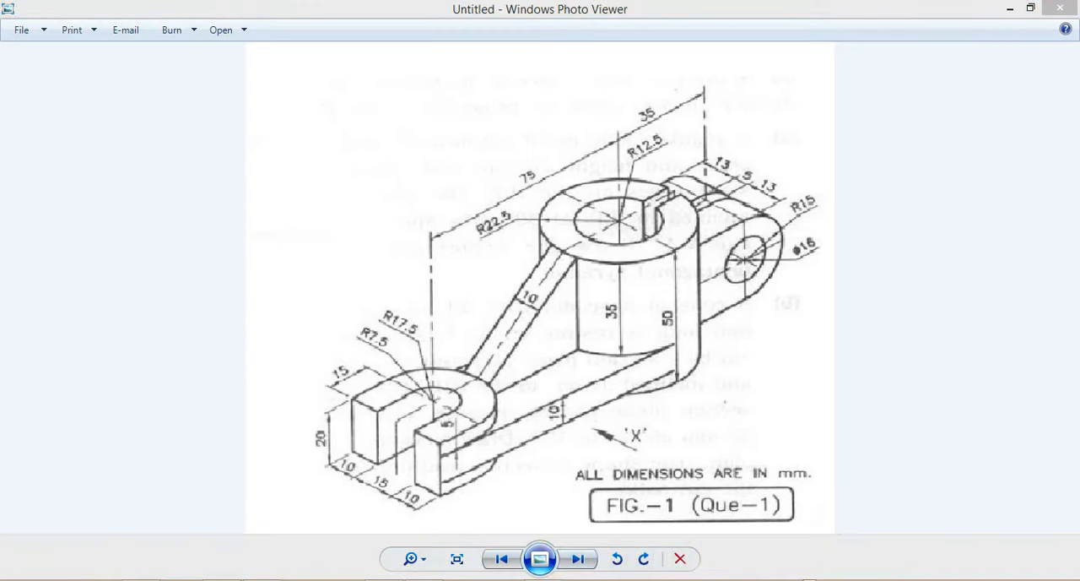
key(alt+Tab)
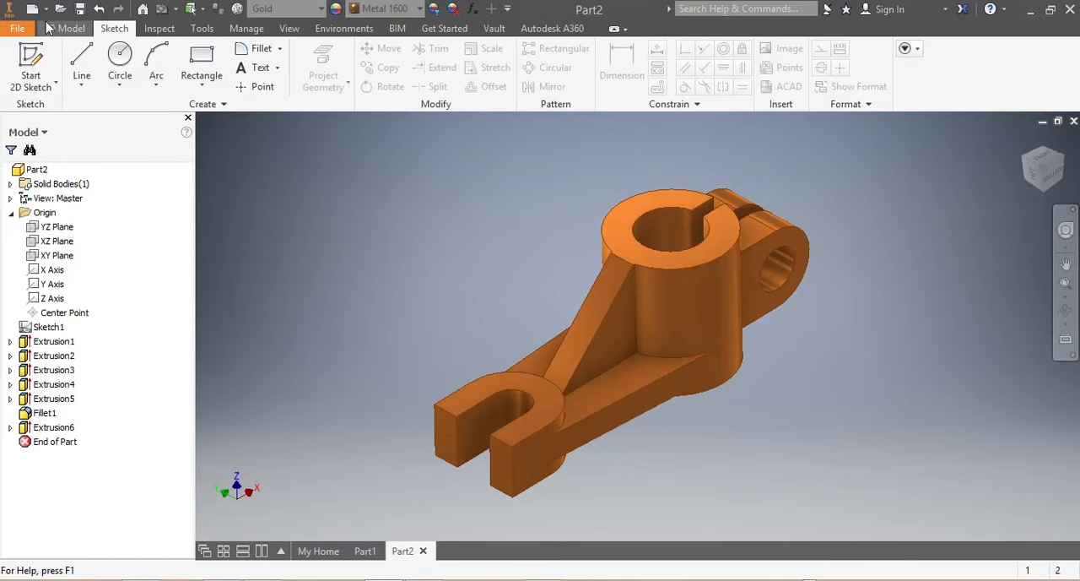
click(30, 10)
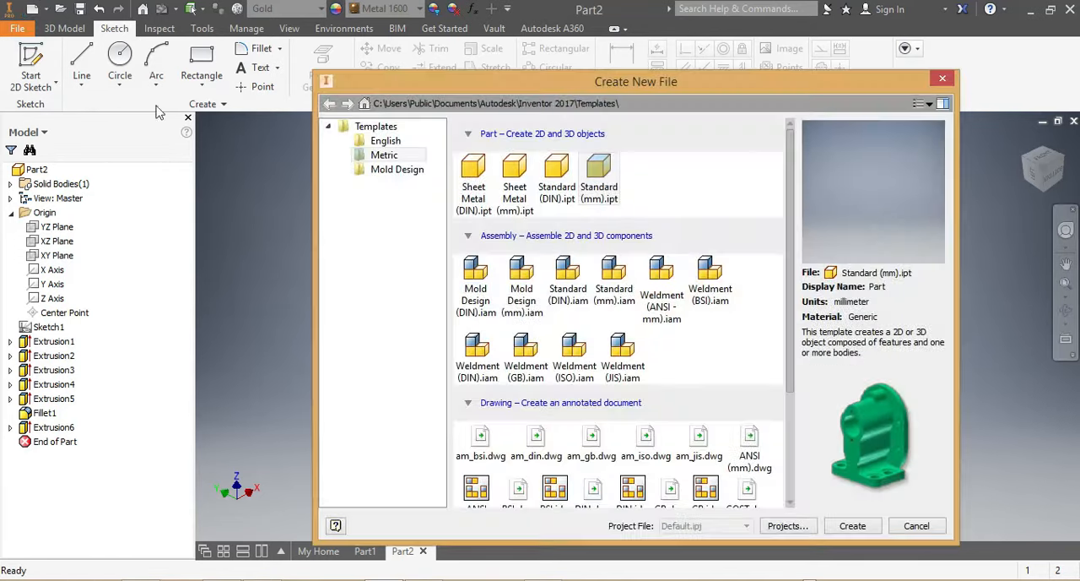
click(424, 157)
click(854, 527)
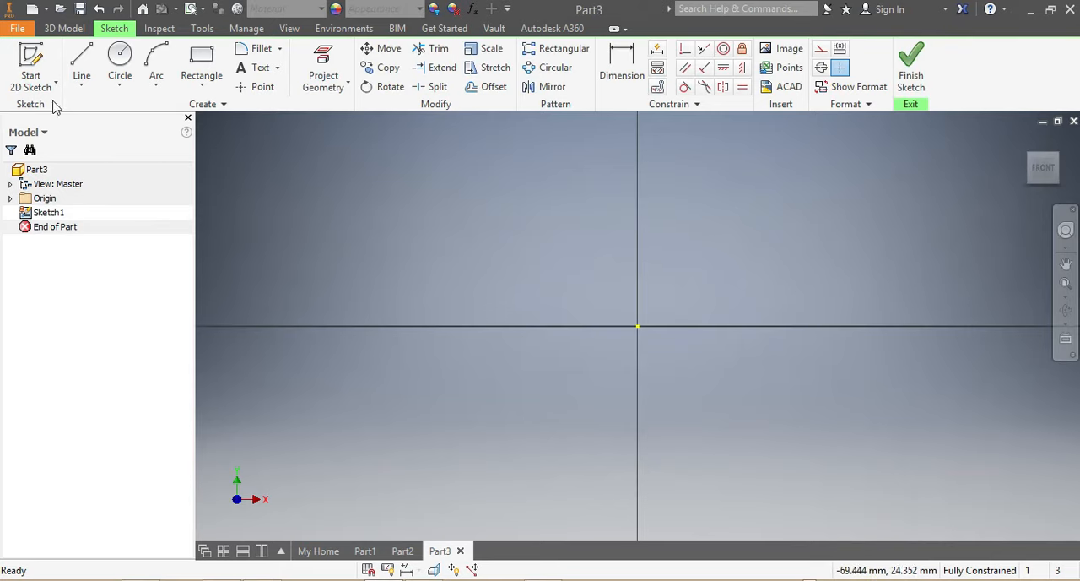
Sketch two concentric circles centred on the origin, the outer one about 69 mm in diameter and a smaller one inside it.
click(119, 58)
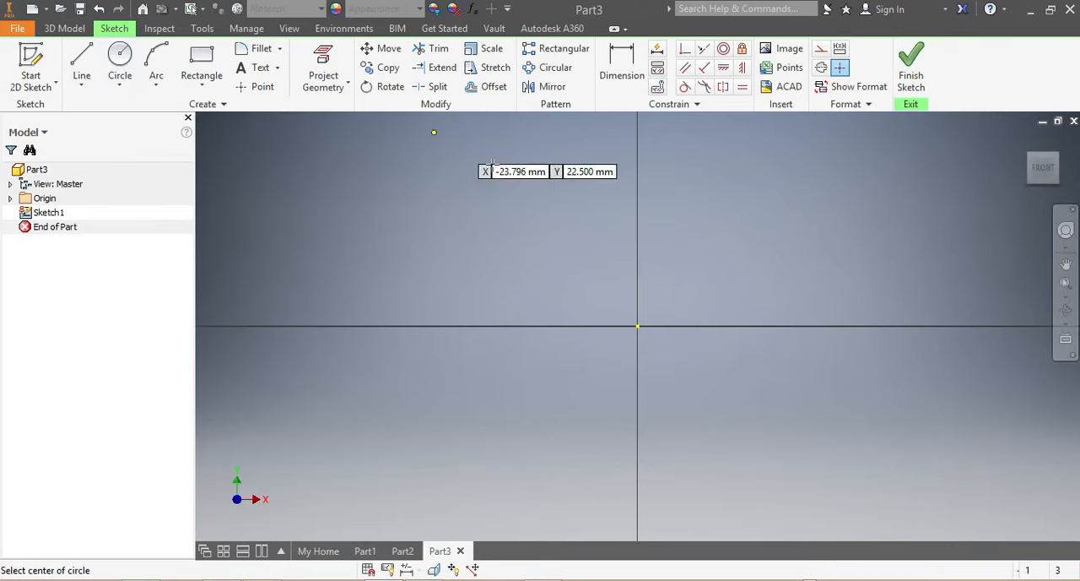
middle_drag(637, 325, 650, 348)
click(650, 348)
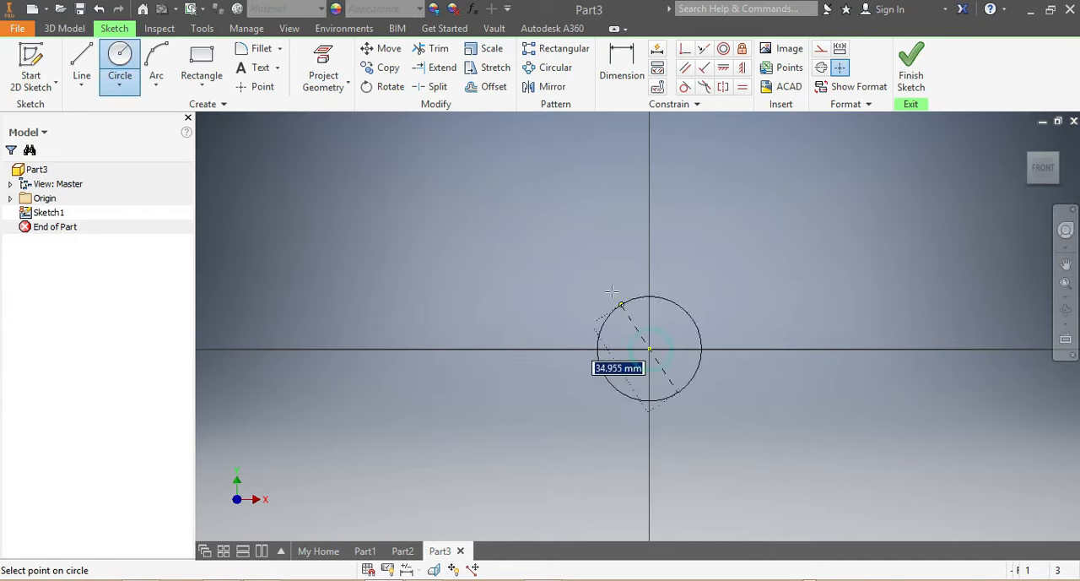
click(590, 261)
click(650, 349)
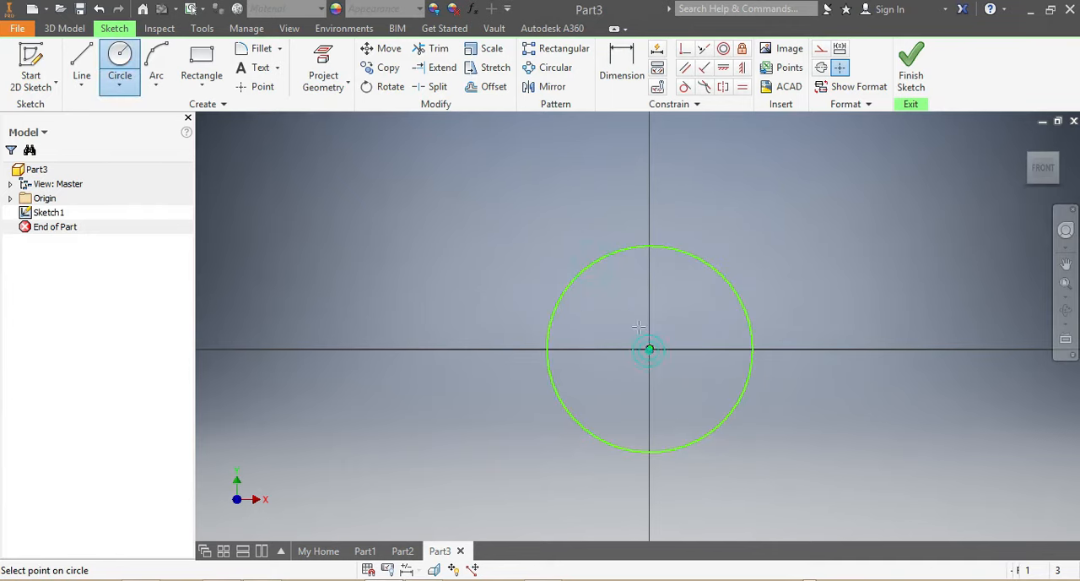
click(617, 298)
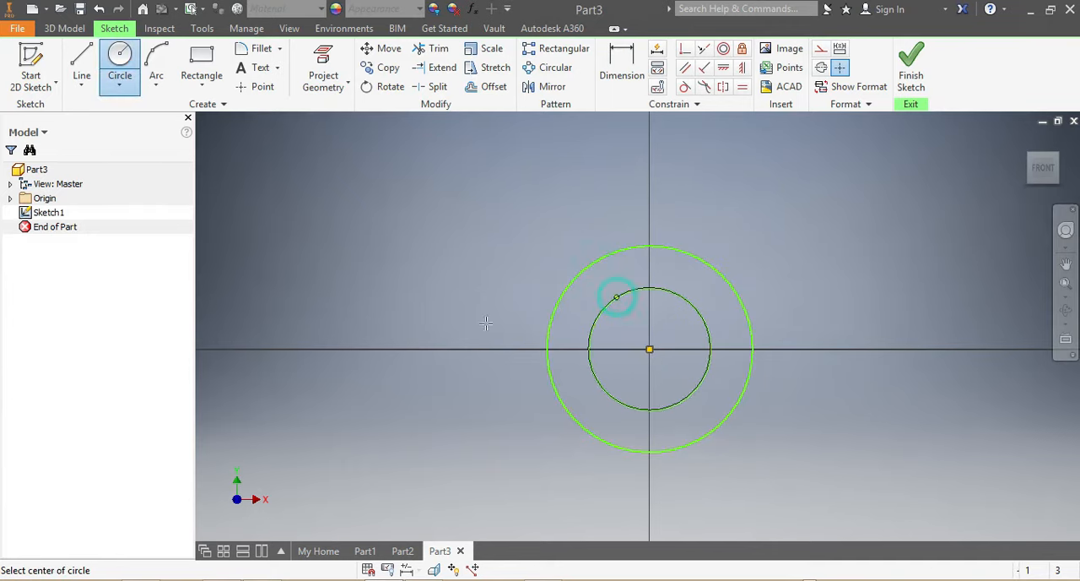
Sketch two concentric circles centred on the horizontal axis, about 117 mm to the left of the origin.
click(299, 349)
click(306, 279)
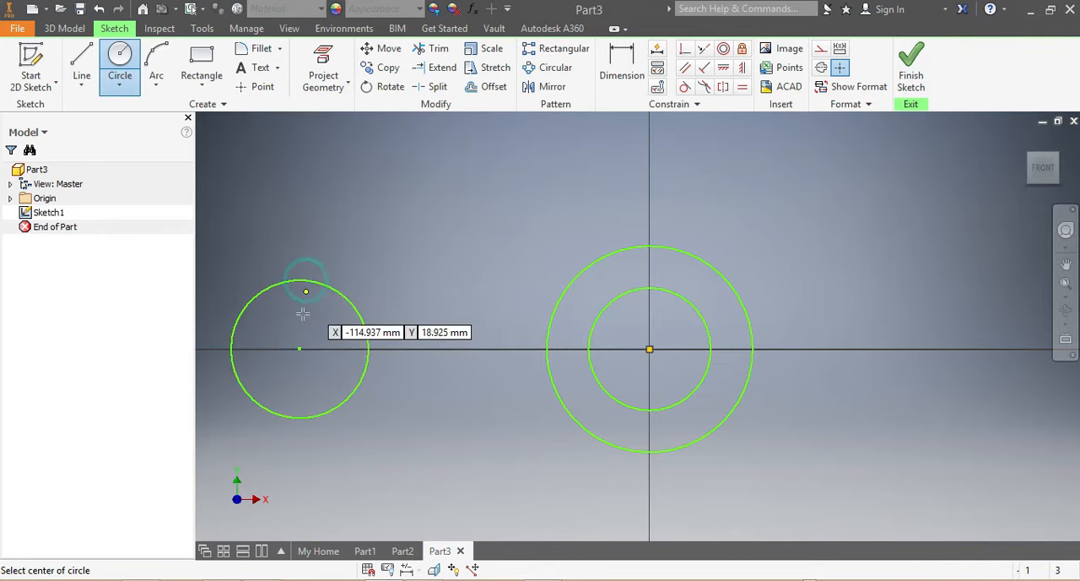
click(299, 348)
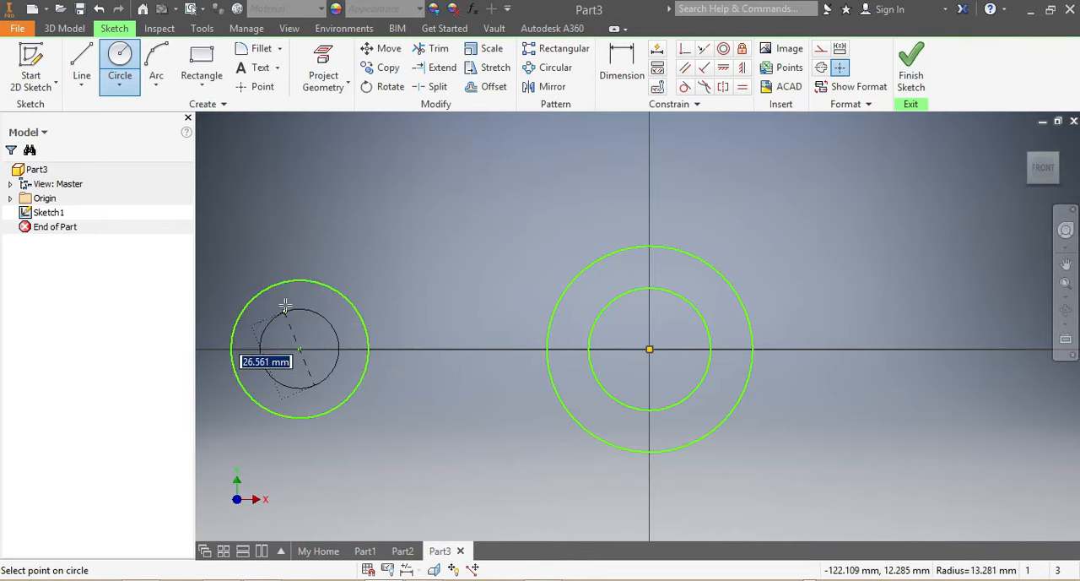
click(286, 305)
Dimension the two circles at the origin with diameters of 45 mm for the outer and 25 mm for the inner.
click(622, 59)
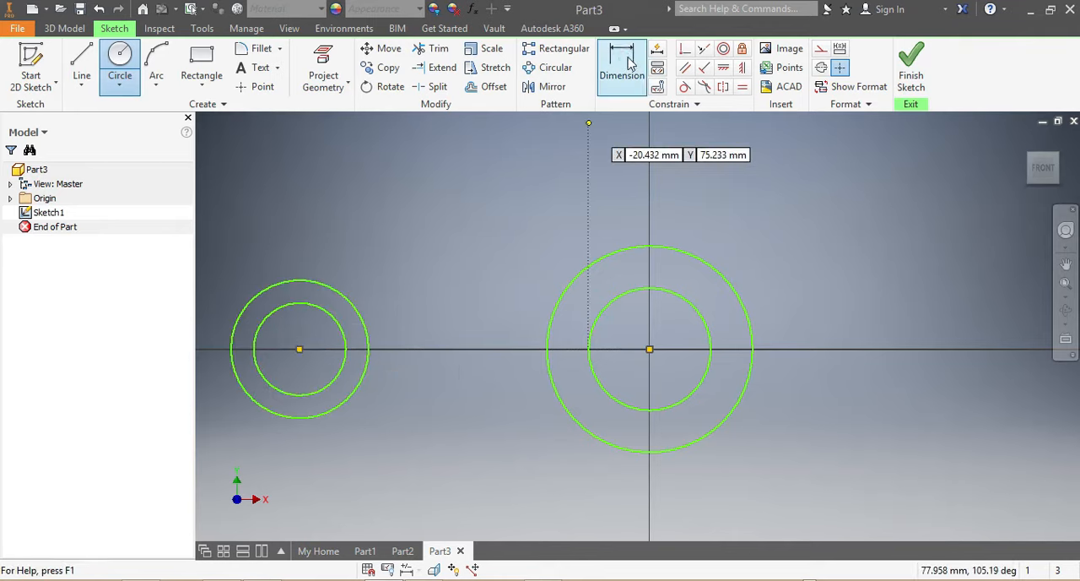
click(680, 253)
click(771, 234)
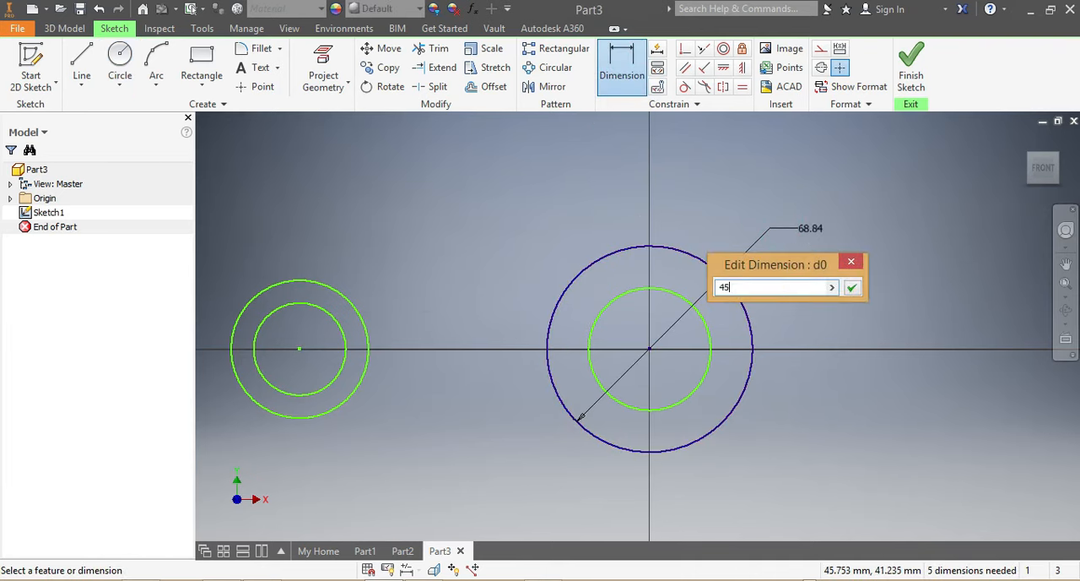
key(Return)
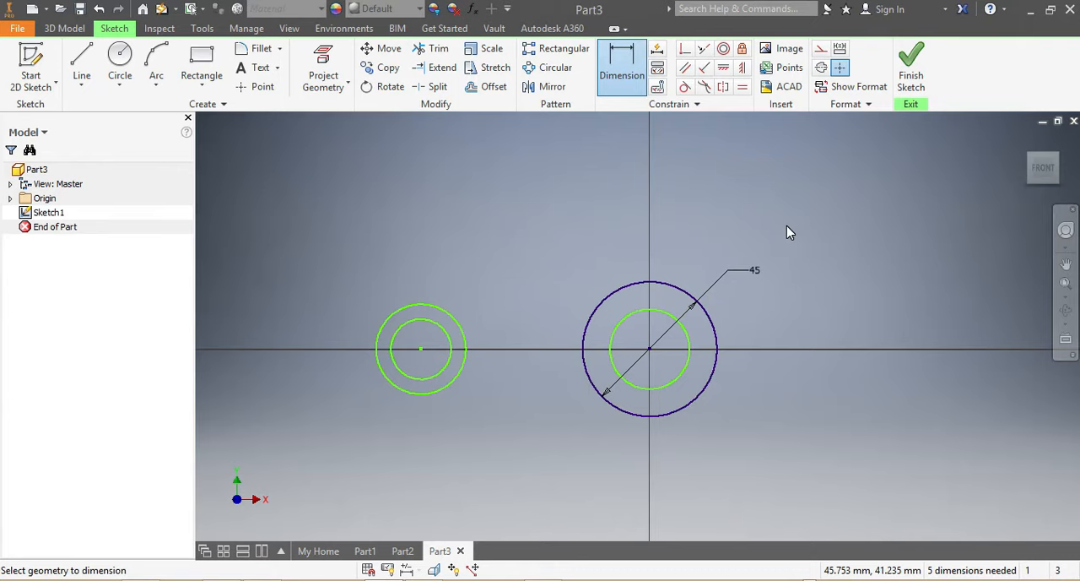
click(689, 341)
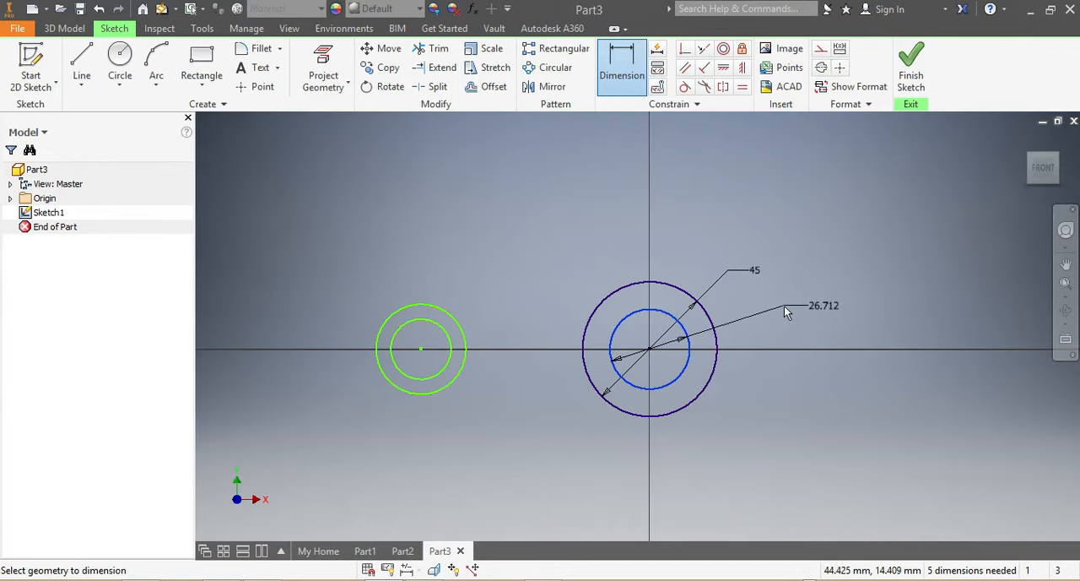
click(807, 310)
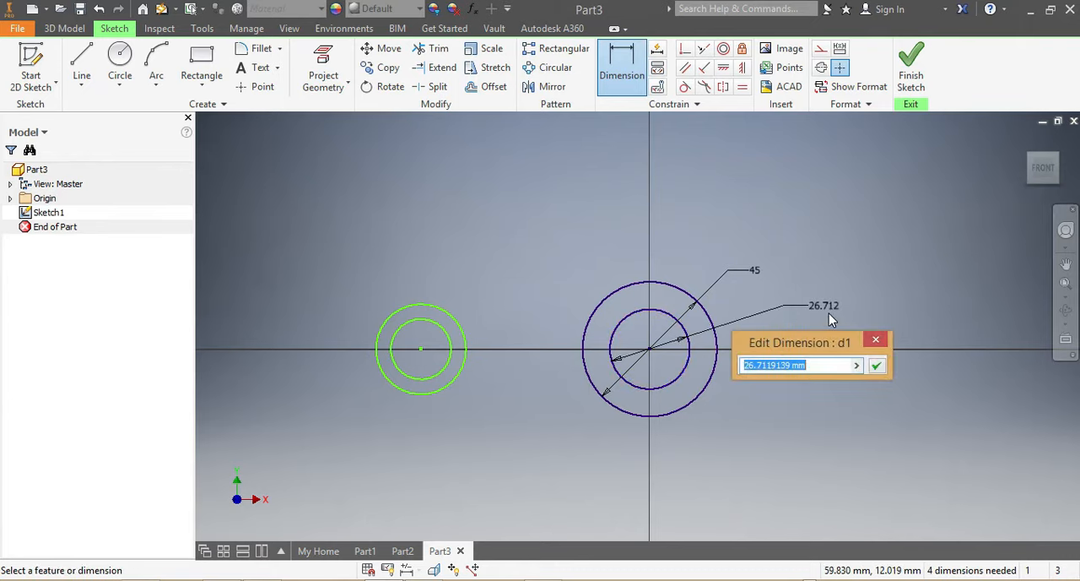
text(25)
key(Return)
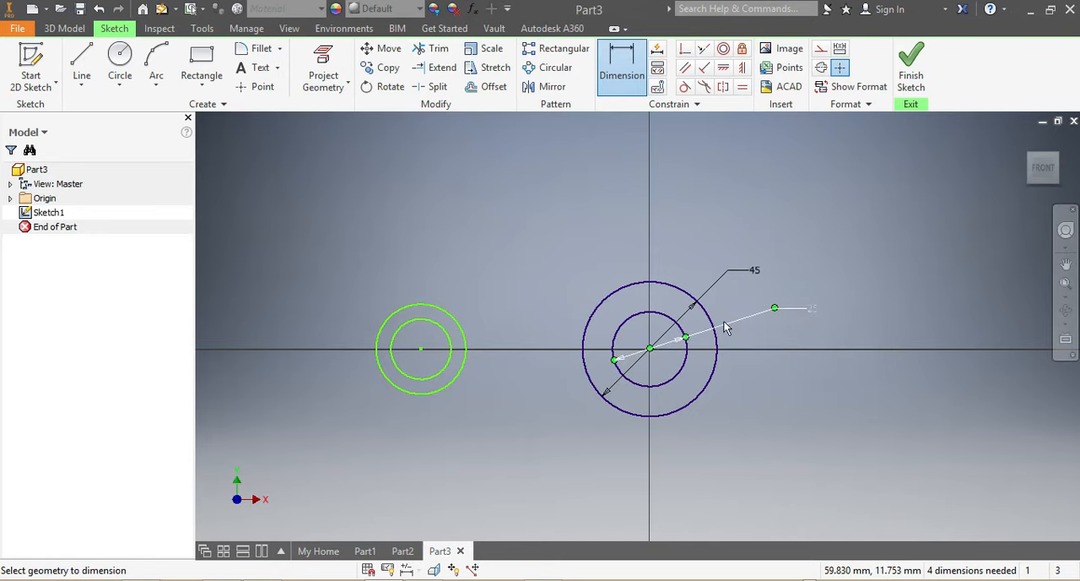
Dimension the left pair of circles with diameters of 35 mm for the outer and 15 mm for the inner.
click(422, 309)
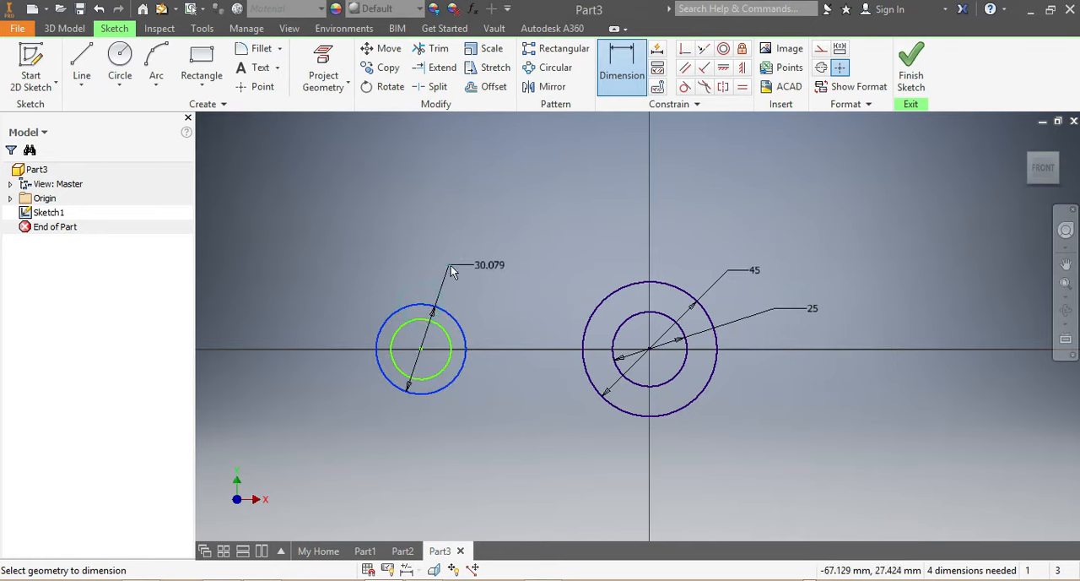
click(467, 263)
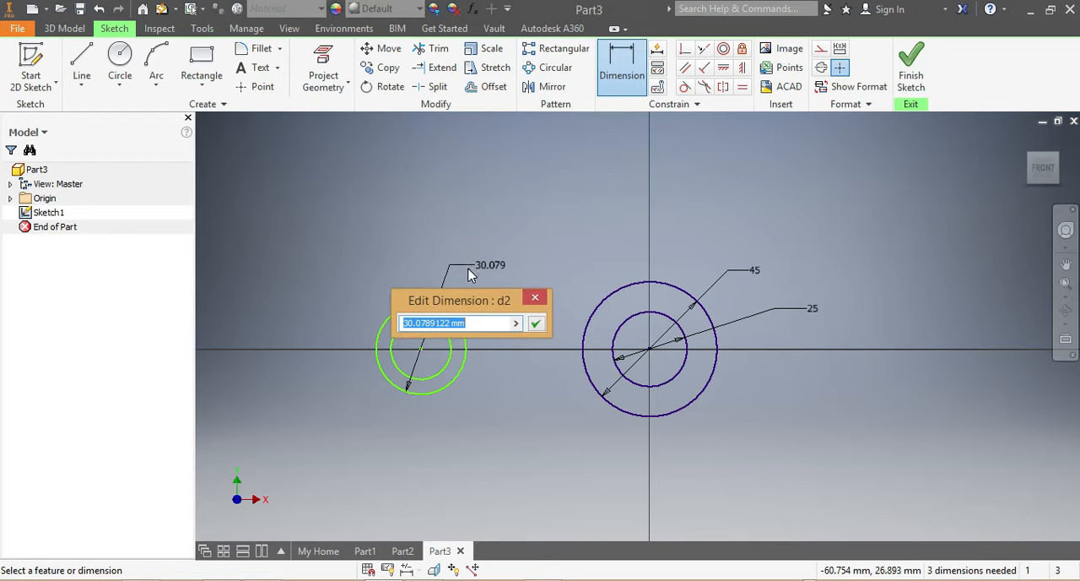
text(35)
key(Return)
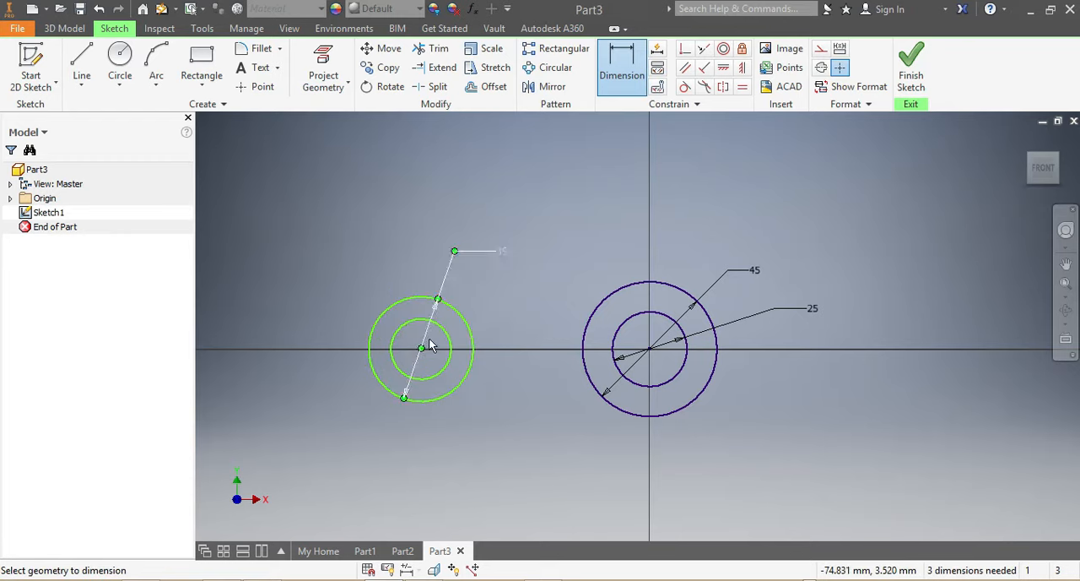
click(499, 297)
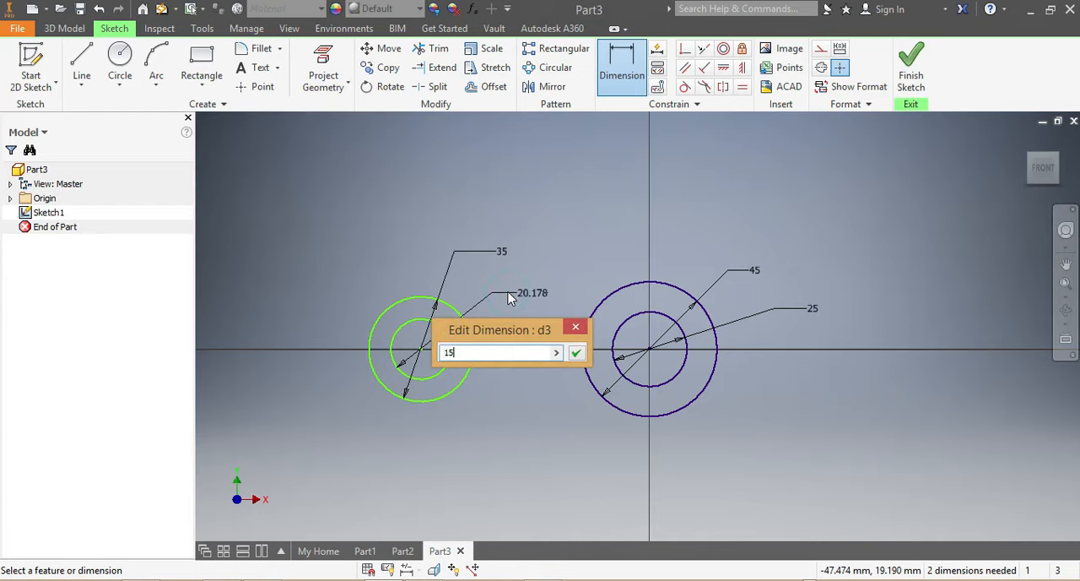
key(Return)
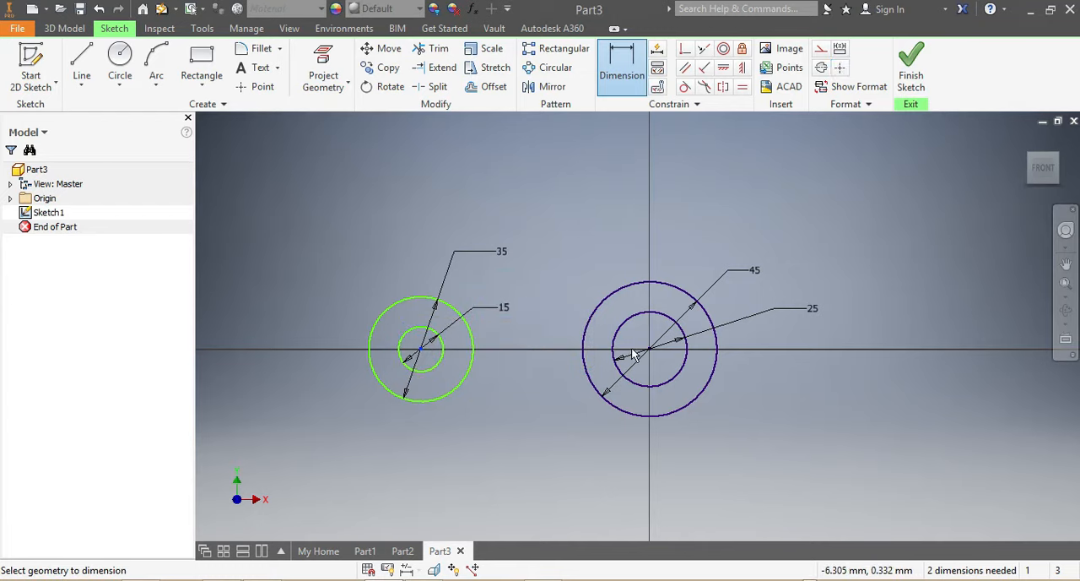
Dimension the horizontal distance between the centres of the two circle pairs as 75 mm.
click(616, 371)
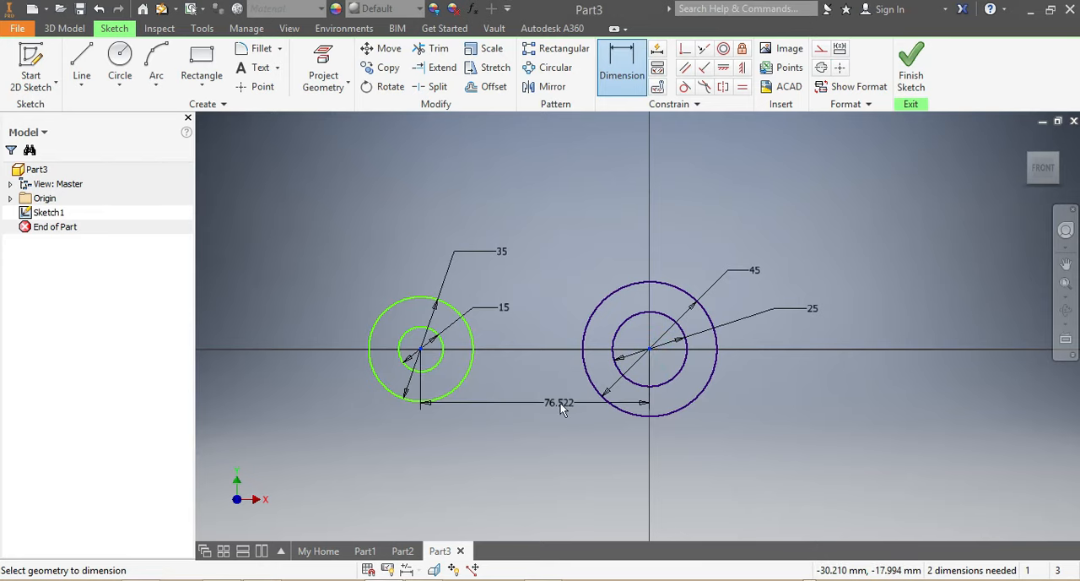
click(557, 402)
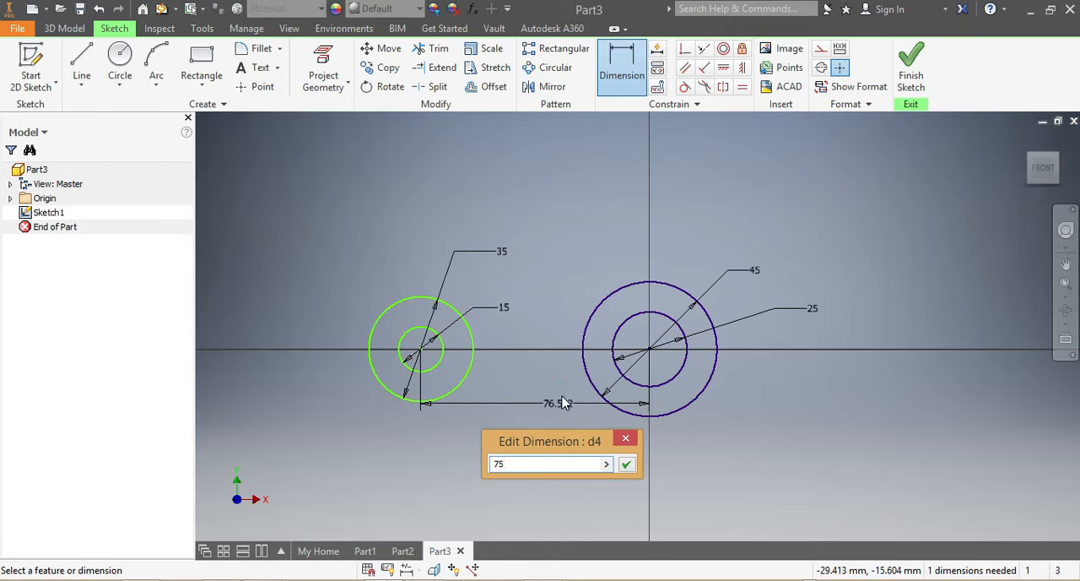
key(Return)
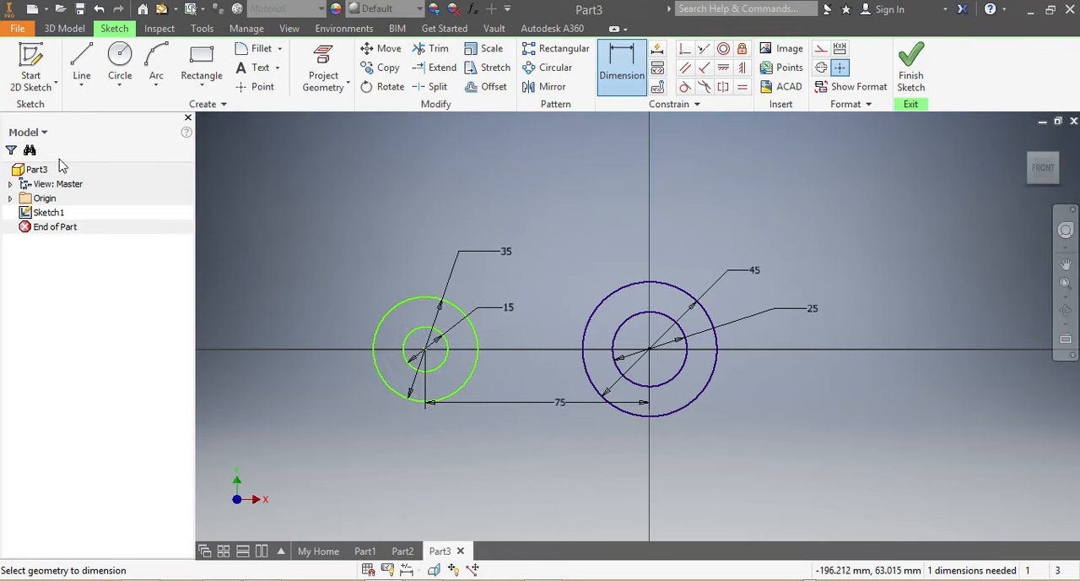
Draw two lines joining the 45 mm and 35 mm circles, one between their topmost points and one between their lowest points.
click(82, 59)
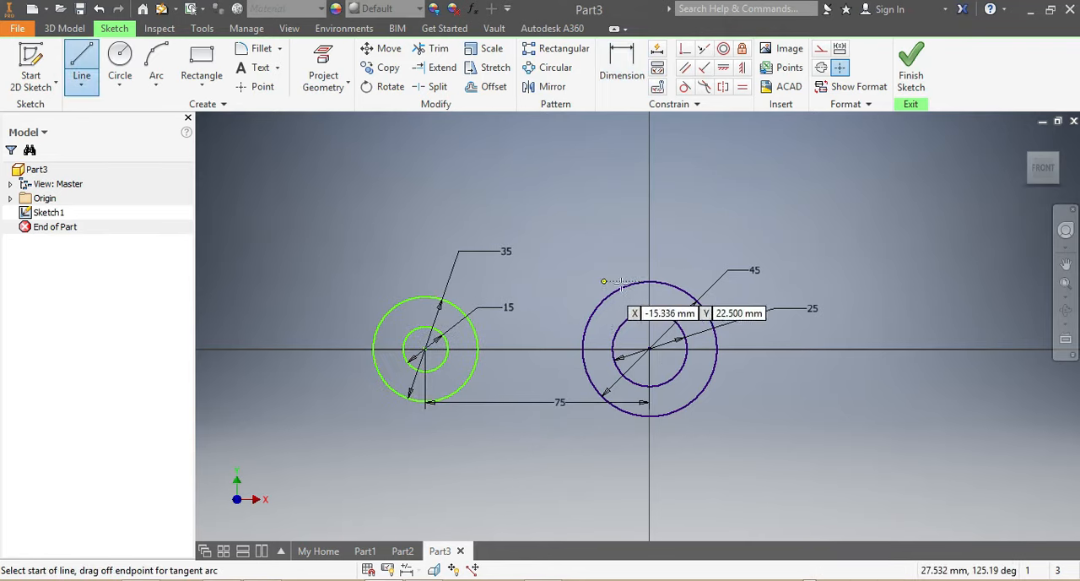
click(649, 281)
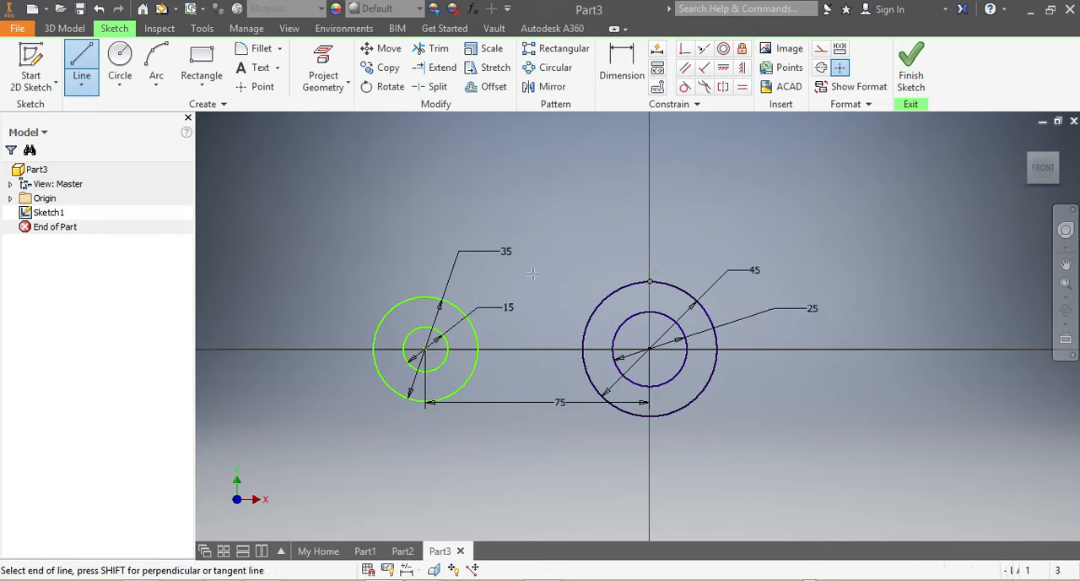
click(424, 297)
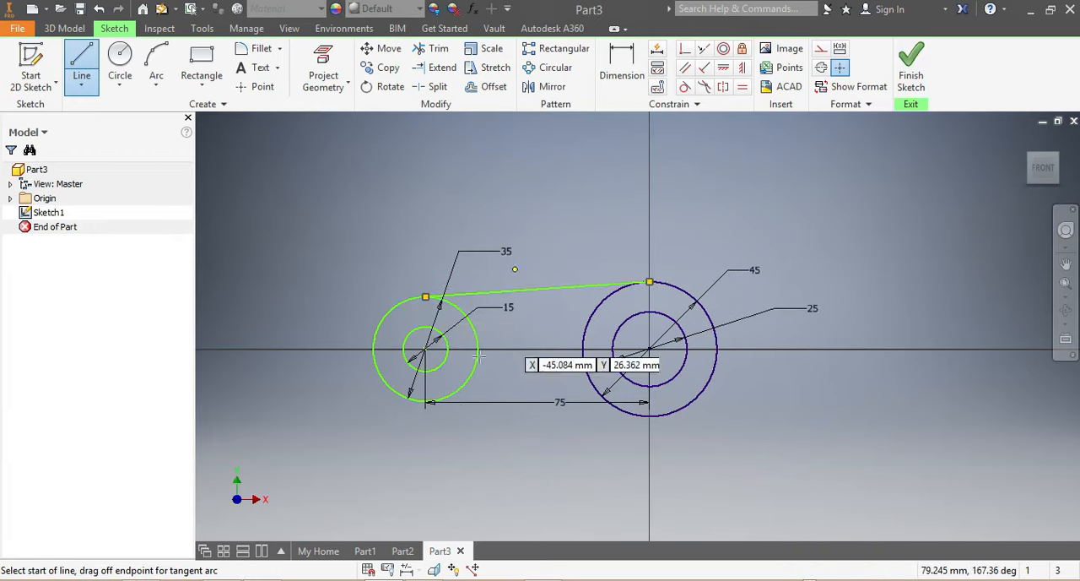
click(426, 401)
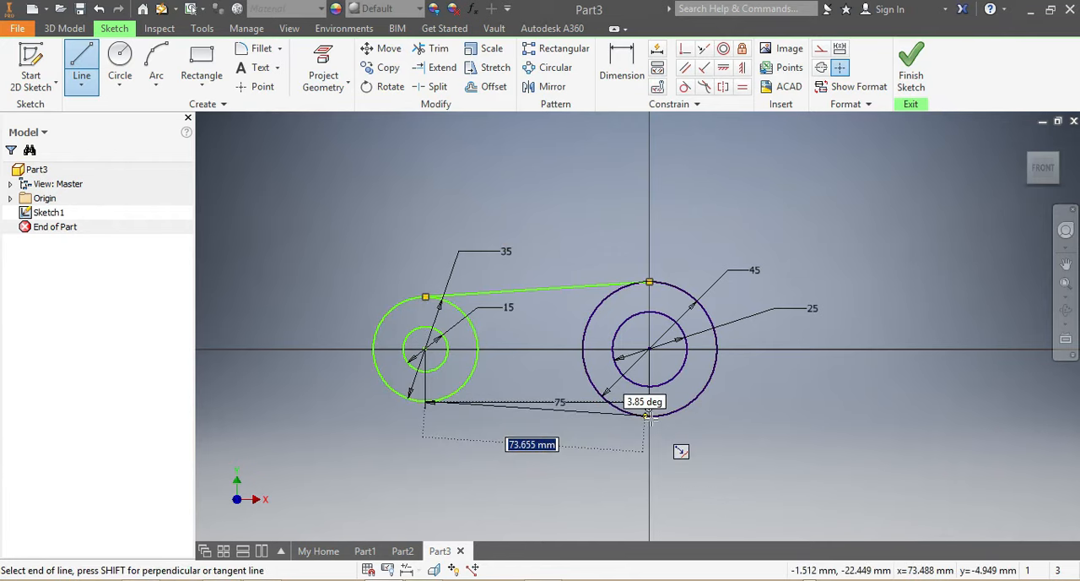
click(649, 415)
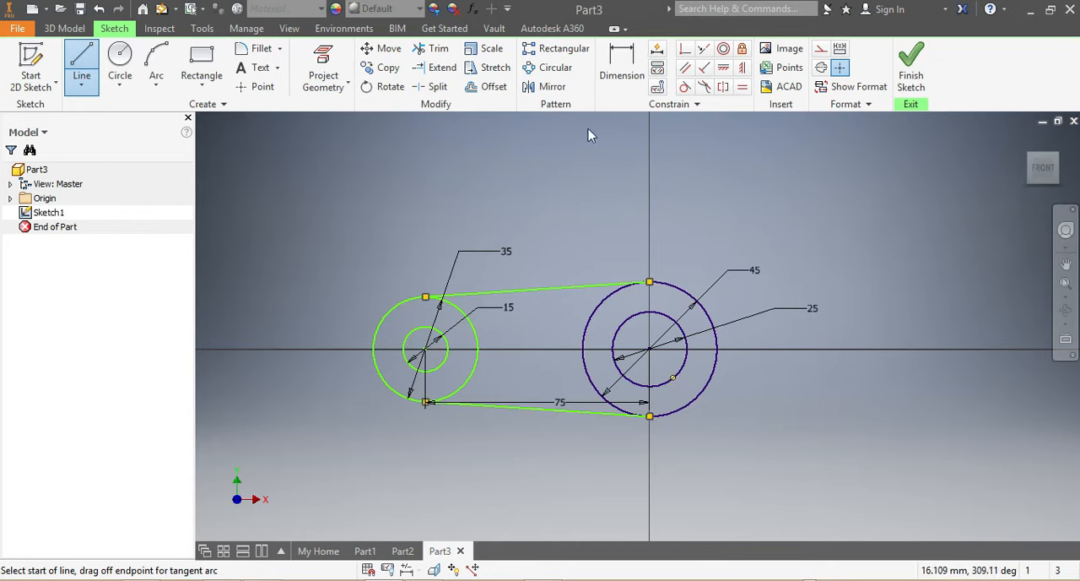
key(Escape)
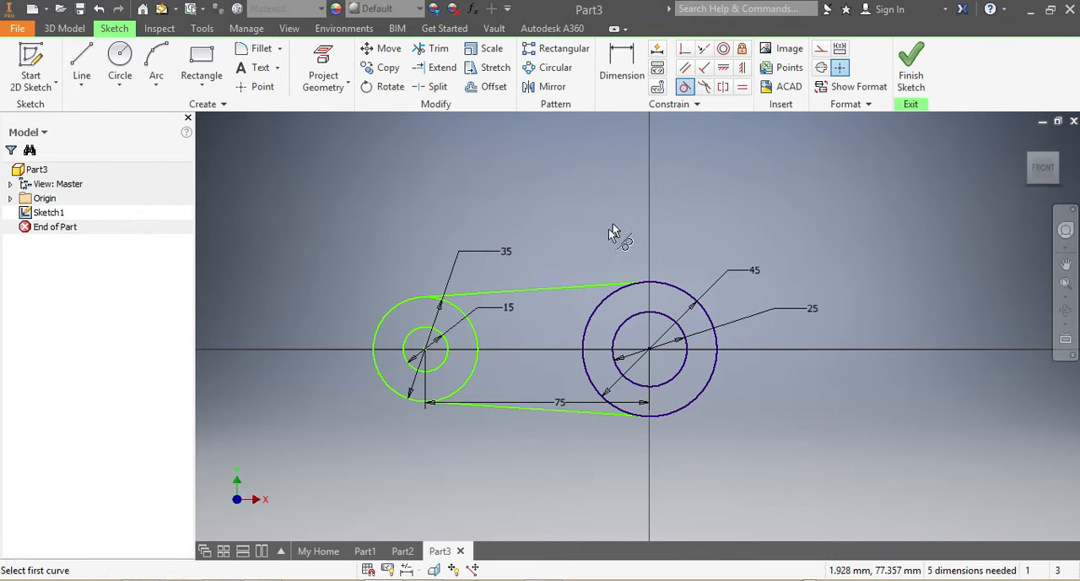
Apply tangent constraints between both connecting lines and the 45 mm and 35 mm outer circles.
click(605, 290)
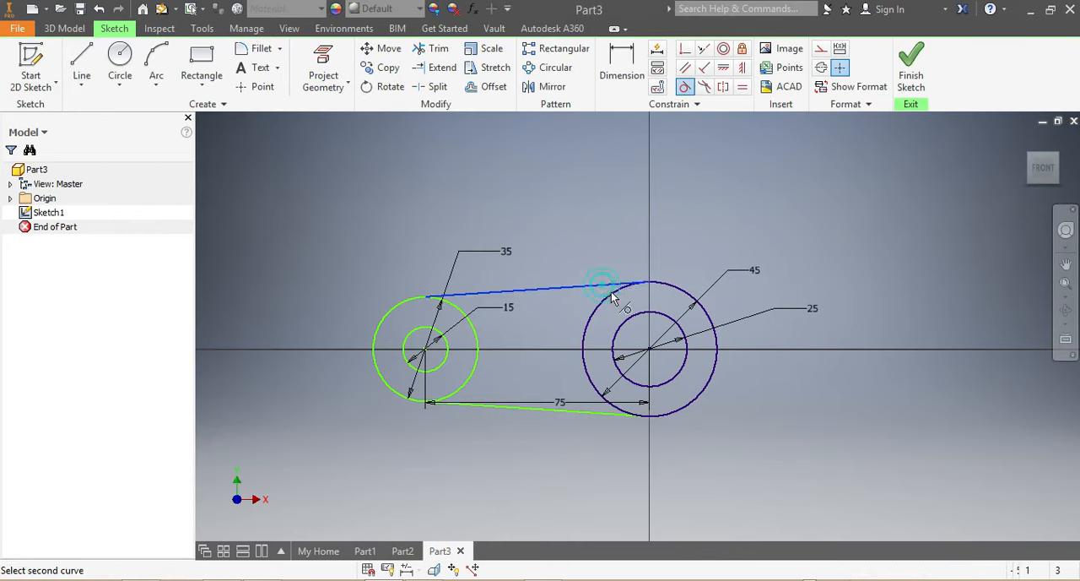
click(609, 295)
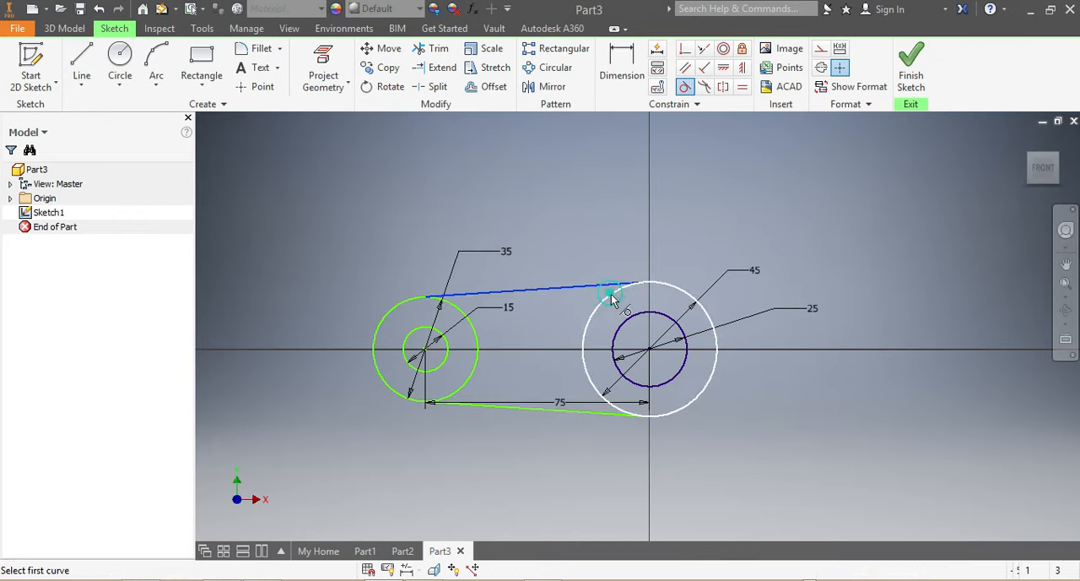
click(450, 300)
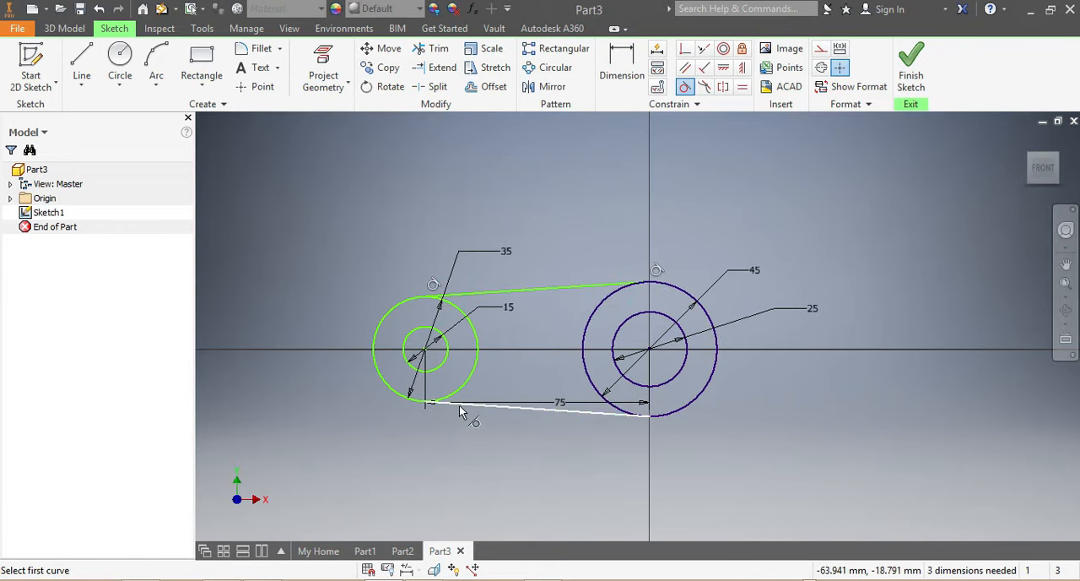
click(460, 411)
click(447, 393)
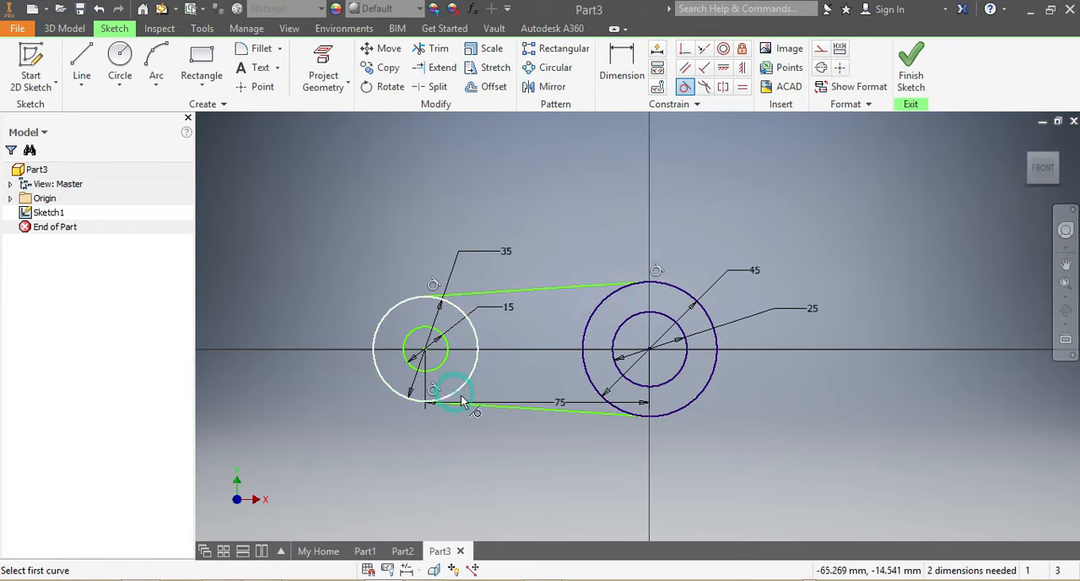
click(620, 411)
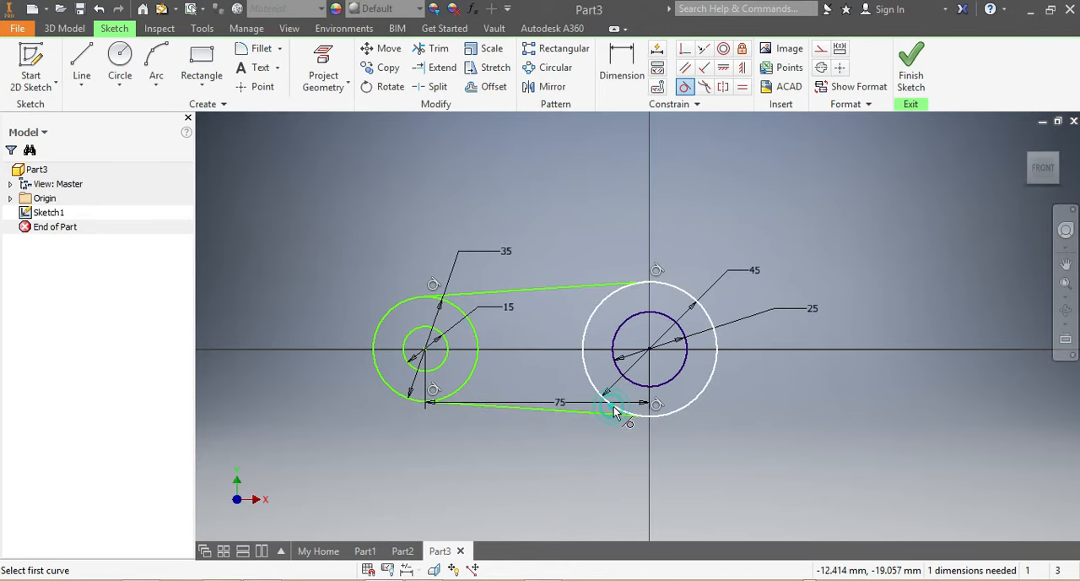
Draw a horizontal line through the centres of both circle pairs, extending past the outer circles on both sides.
key(Escape)
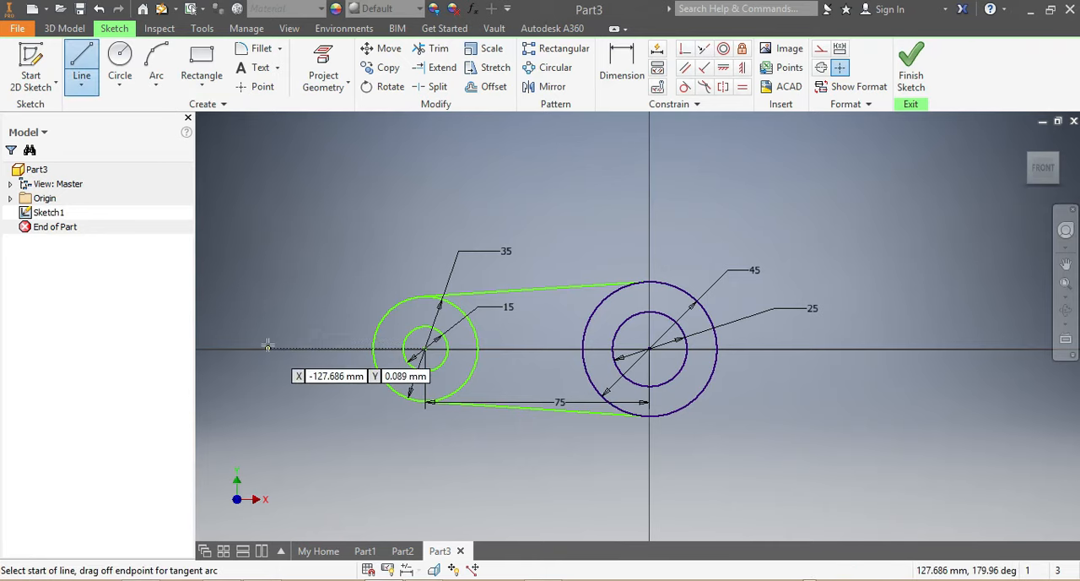
click(265, 347)
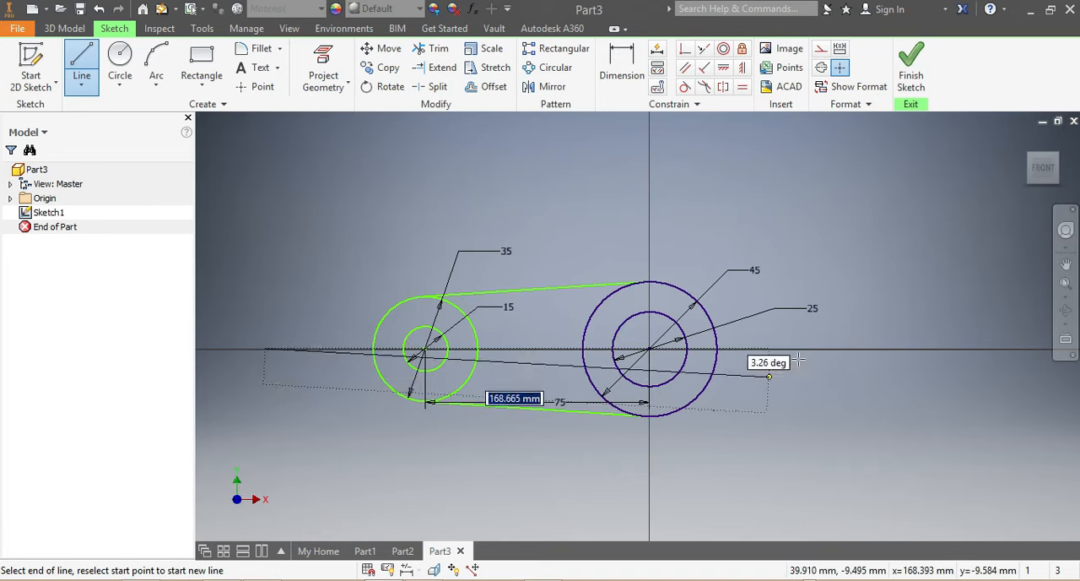
click(827, 348)
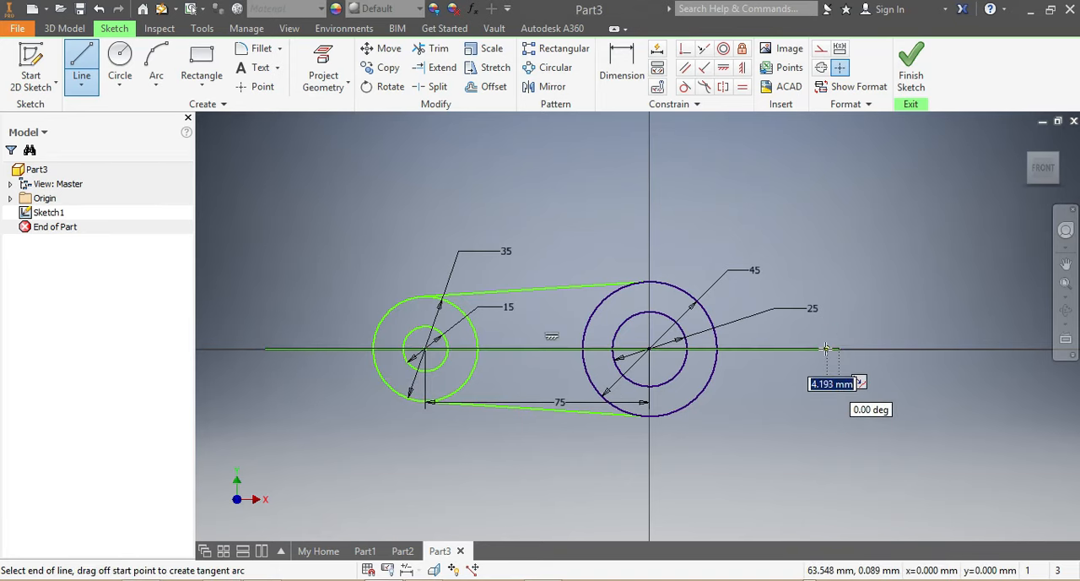
key(Escape)
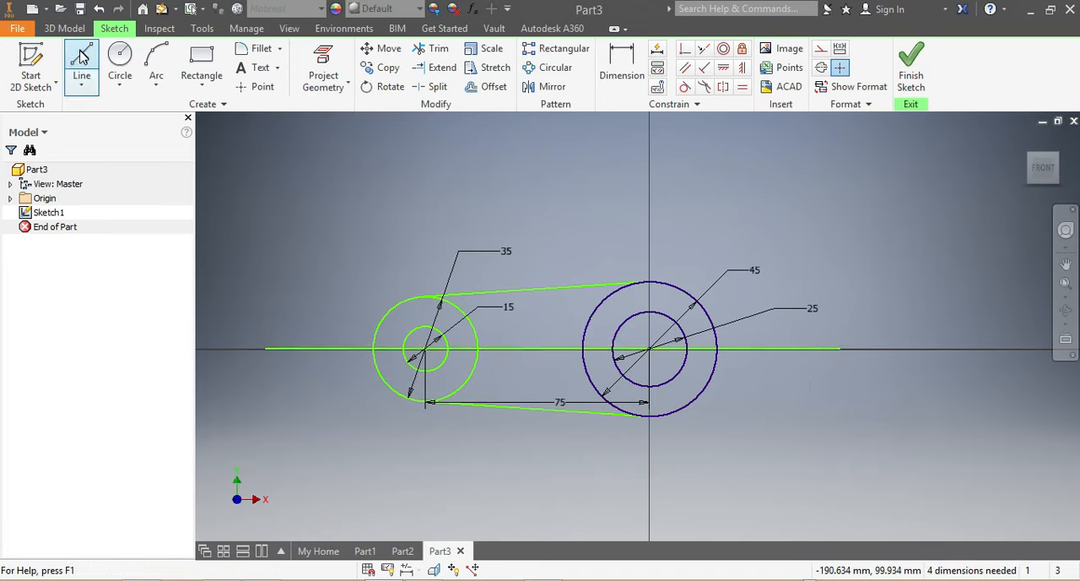
click(82, 55)
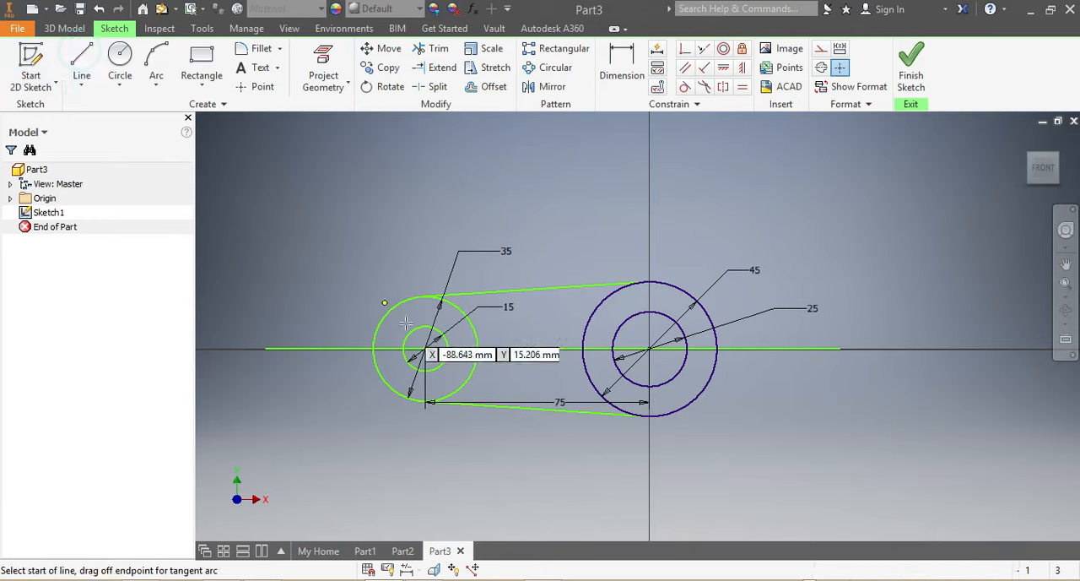
click(429, 259)
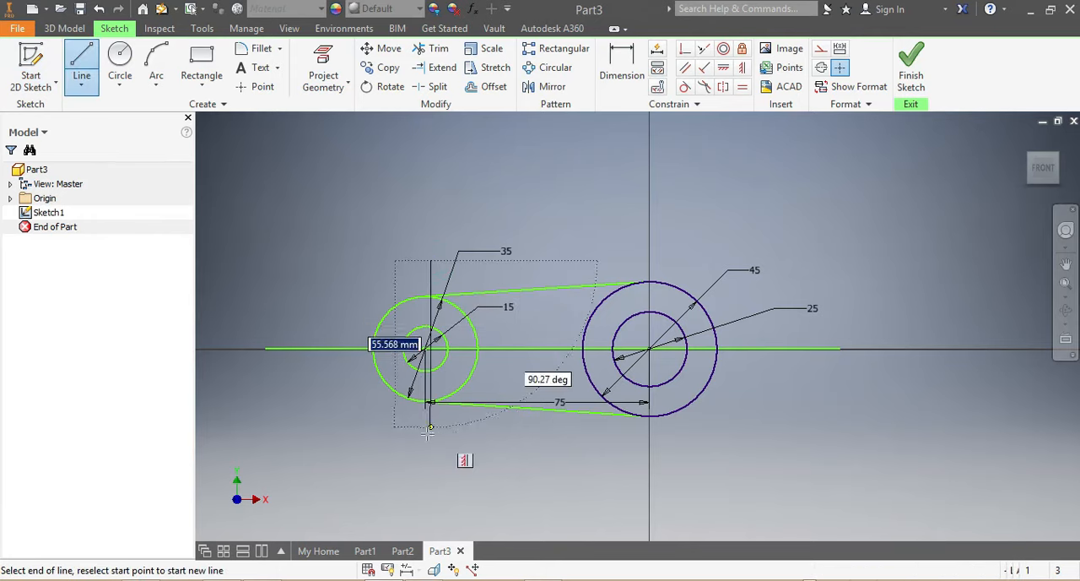
key(Escape)
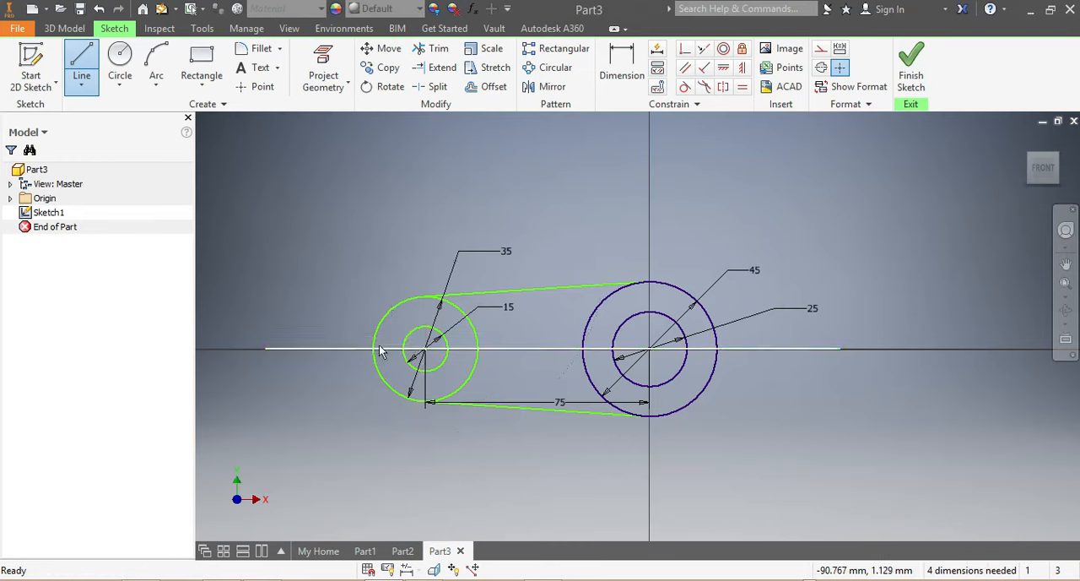
Move the long horizontal line onto the sketch's horizontal axis so it runs through the circle centres.
scroll(380, 355, up, 4)
scroll(518, 354, down, 3)
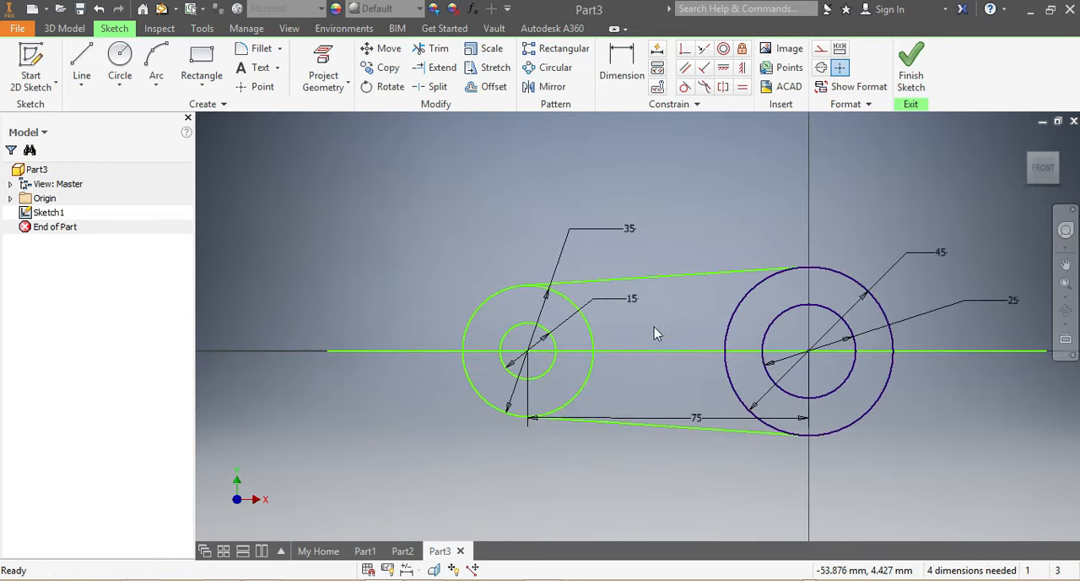
scroll(654, 328, up, 4)
scroll(498, 392, down, 3)
scroll(503, 401, up, 4)
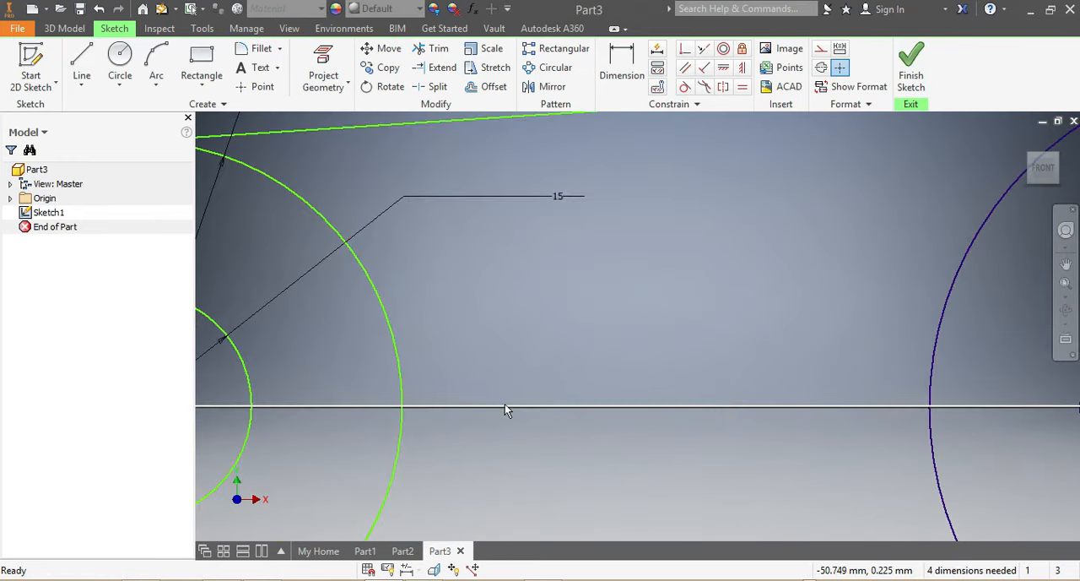
click(504, 408)
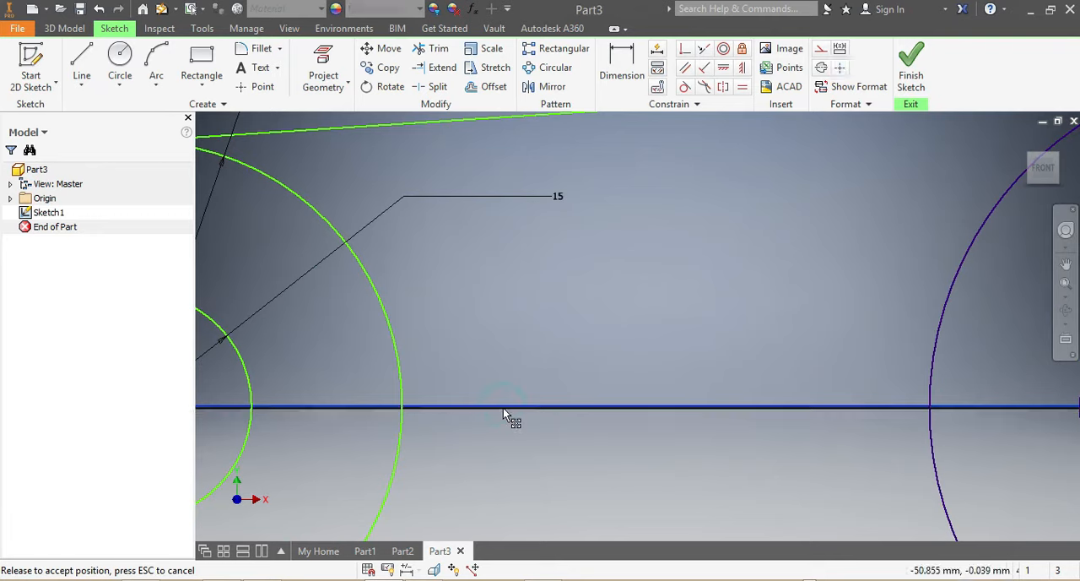
scroll(509, 436, up, 5)
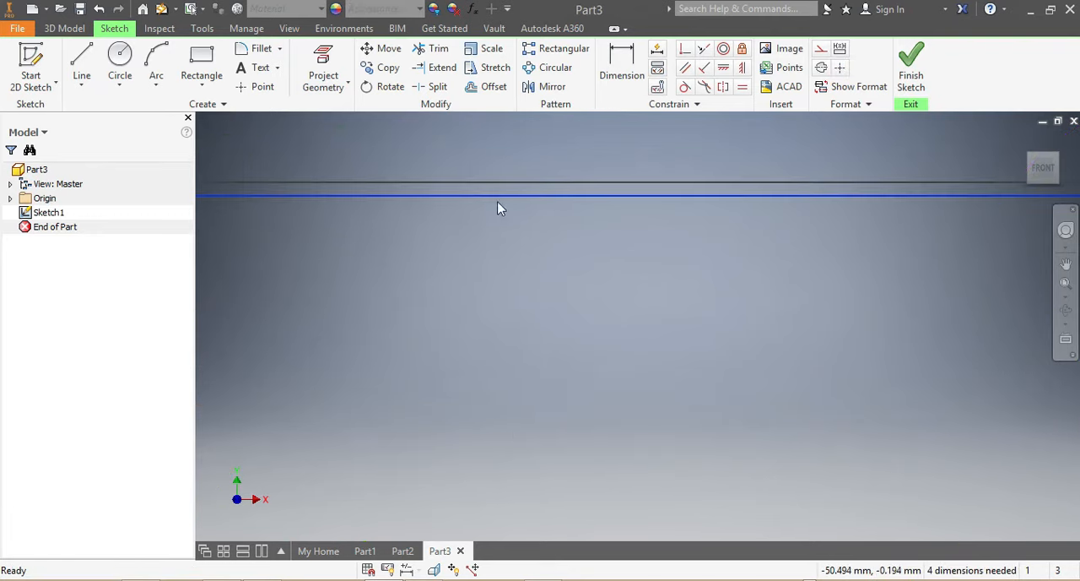
drag(498, 196, 498, 181)
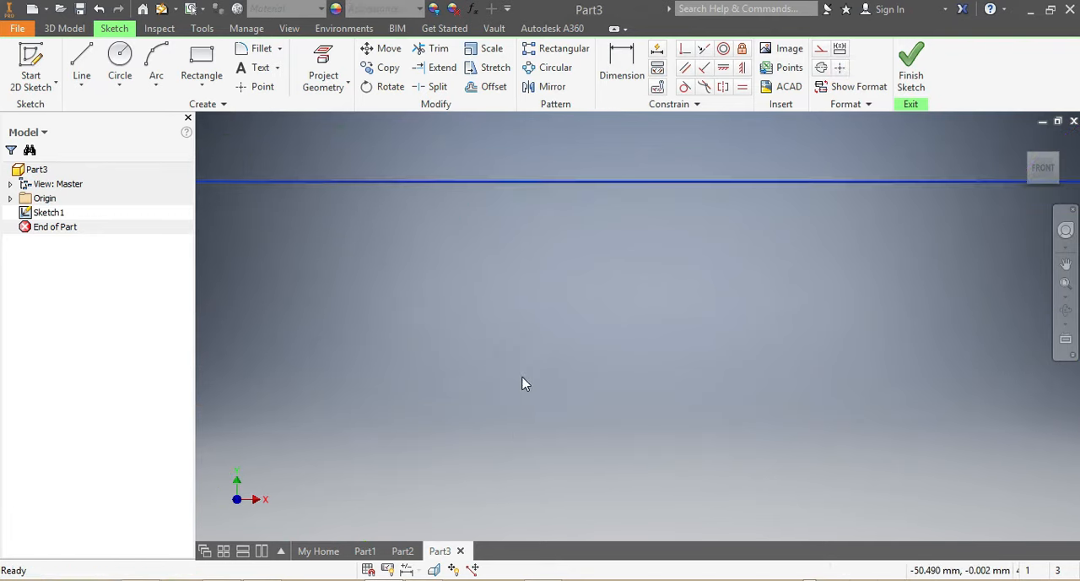
scroll(521, 383, down, 5)
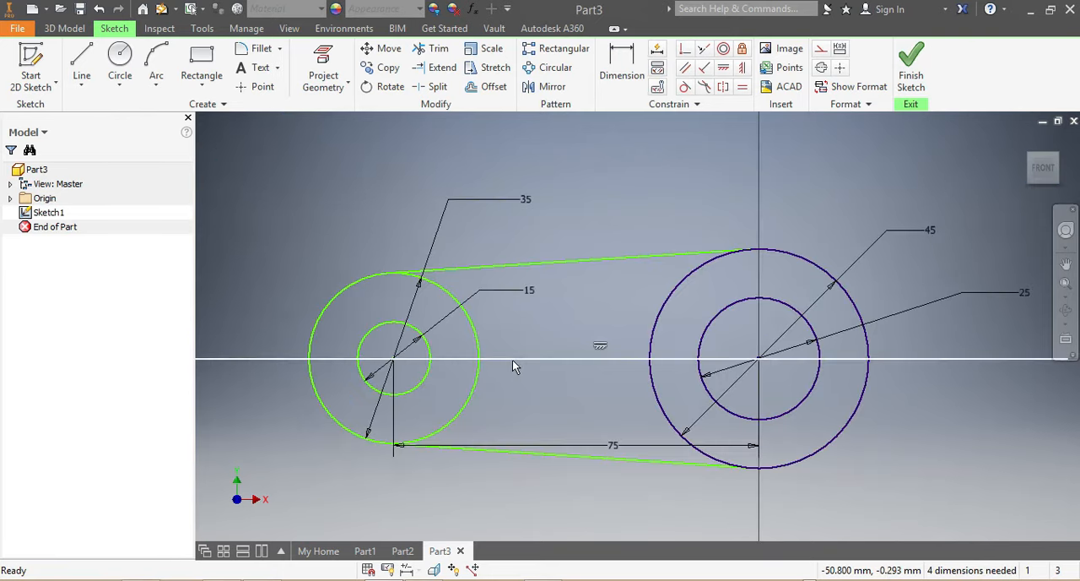
scroll(422, 397, down, 3)
scroll(392, 410, up, 2)
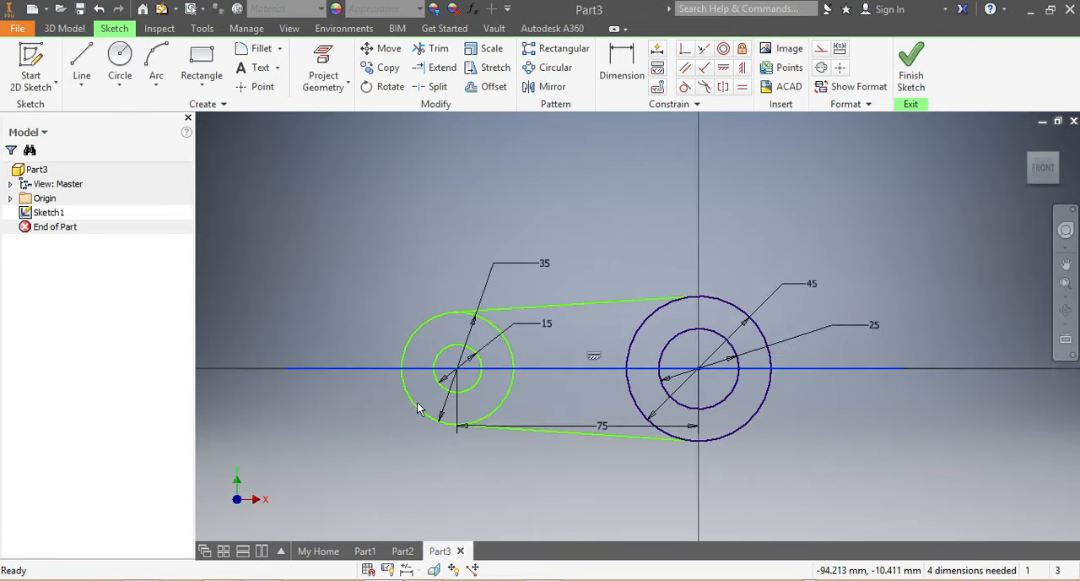
Draw a vertical line about 62 mm long through the left circle centre, extending above and below the 35 mm circle.
click(81, 63)
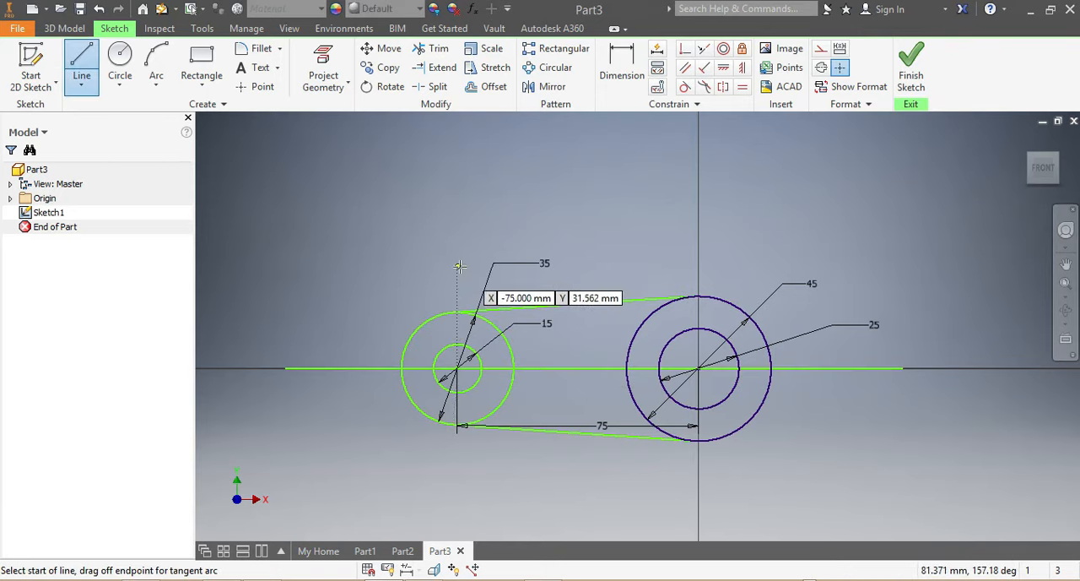
click(463, 266)
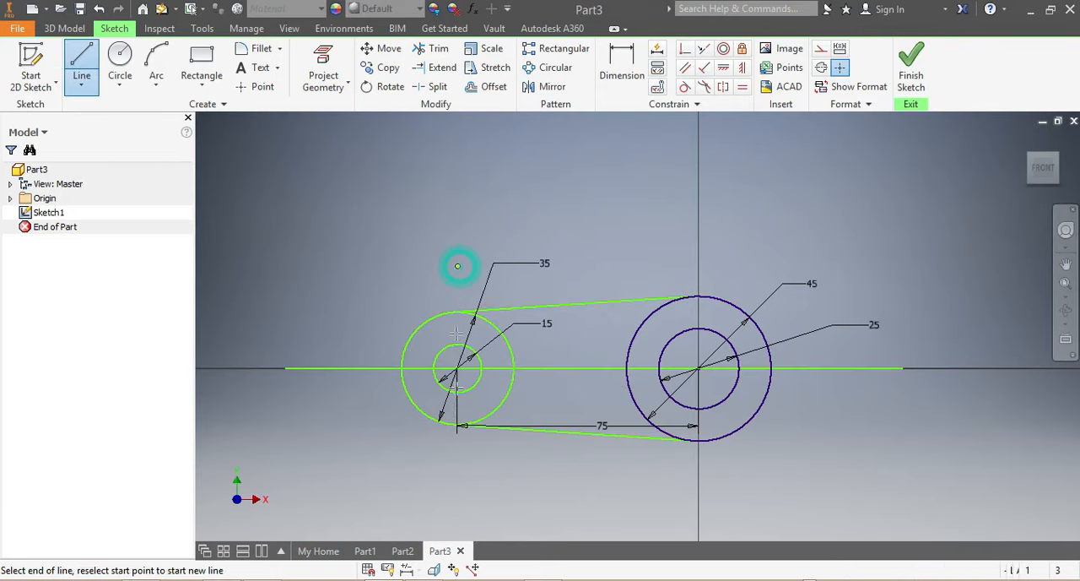
click(460, 464)
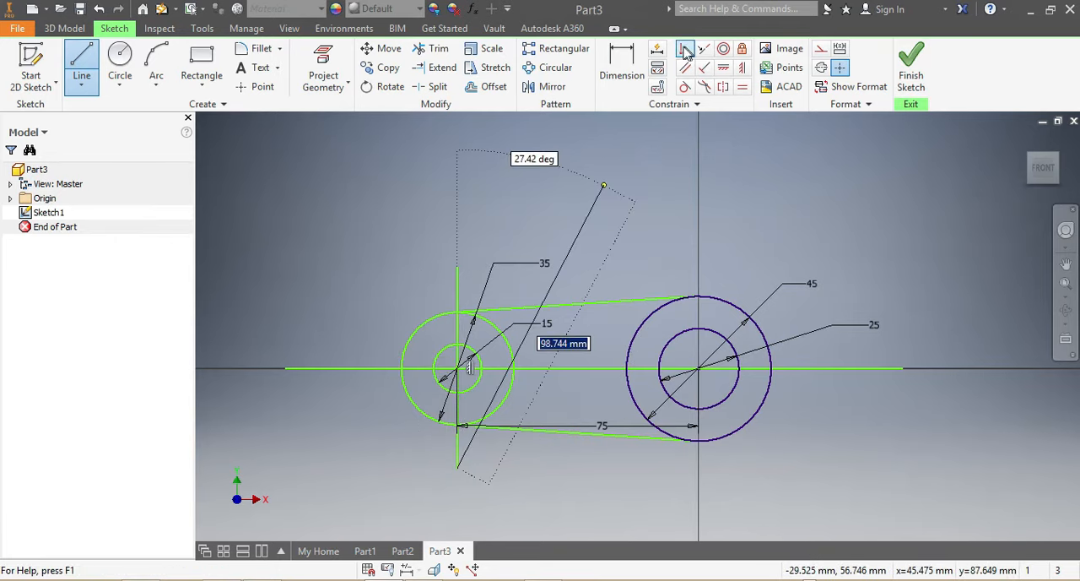
Apply a perpendicular constraint between the vertical line and the long horizontal line.
click(704, 68)
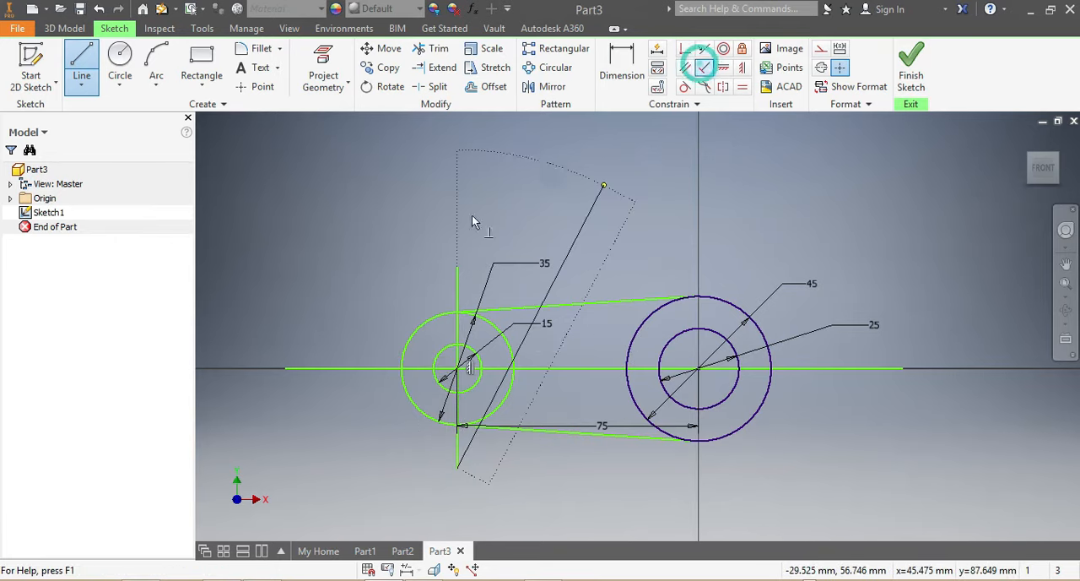
click(456, 288)
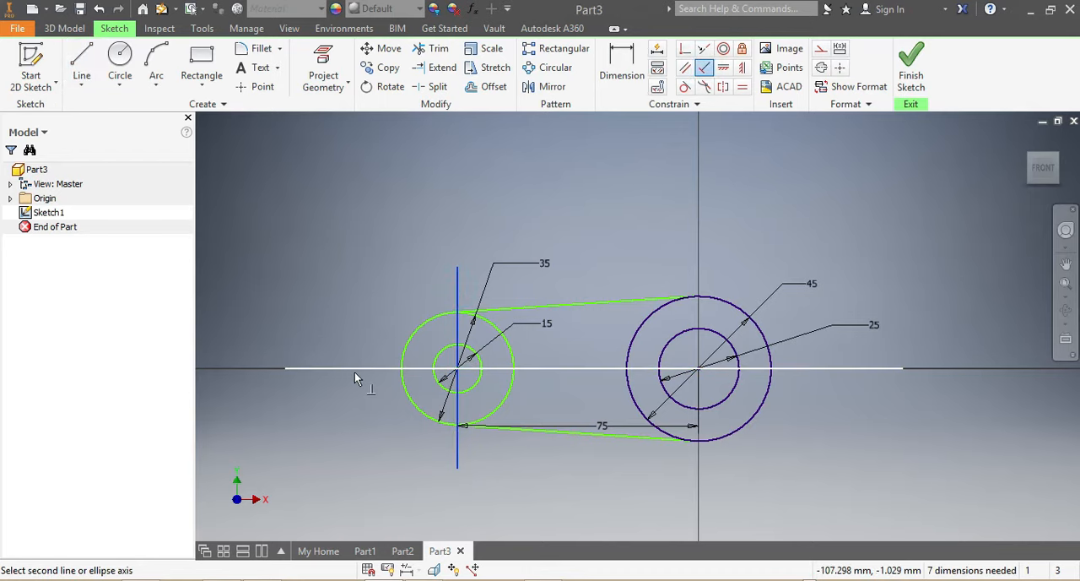
click(353, 369)
key(Escape)
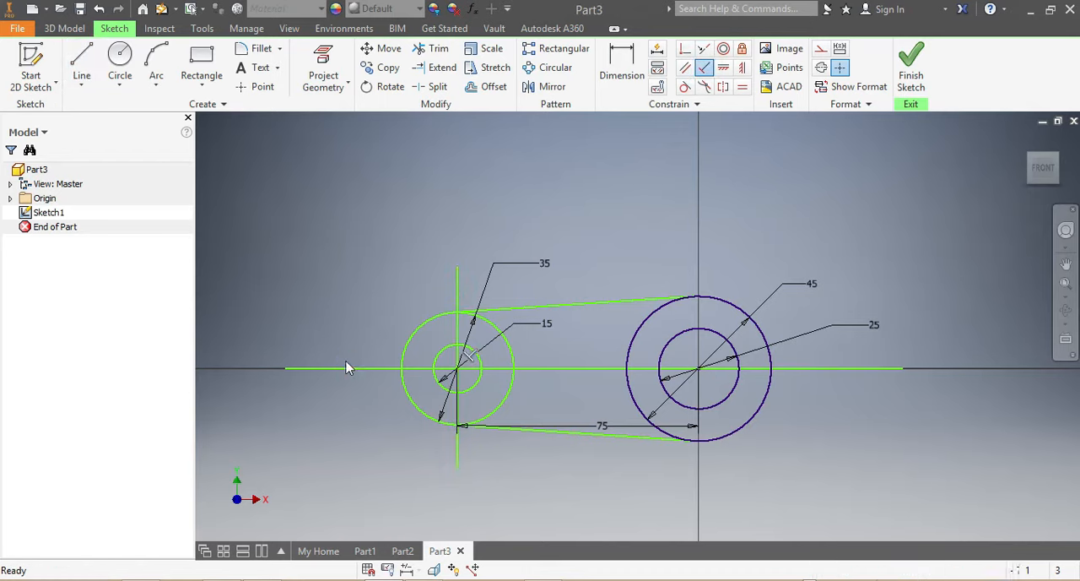
Draw two 17.5 mm wide rectangles from the vertical line to the 35 mm circle's left edge, about 36 mm and 16 mm high.
scroll(464, 425, up, 3)
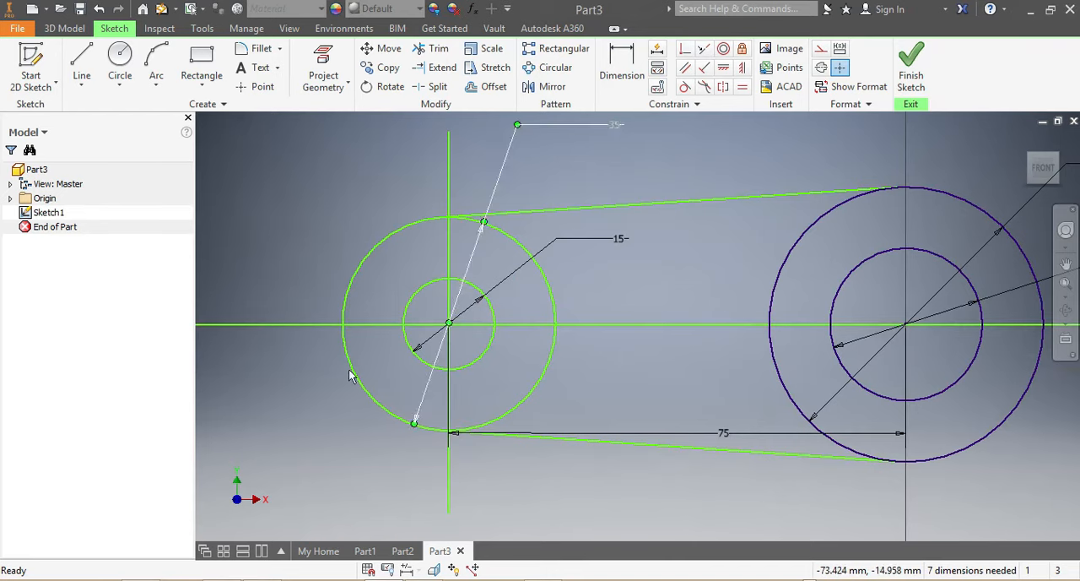
click(201, 54)
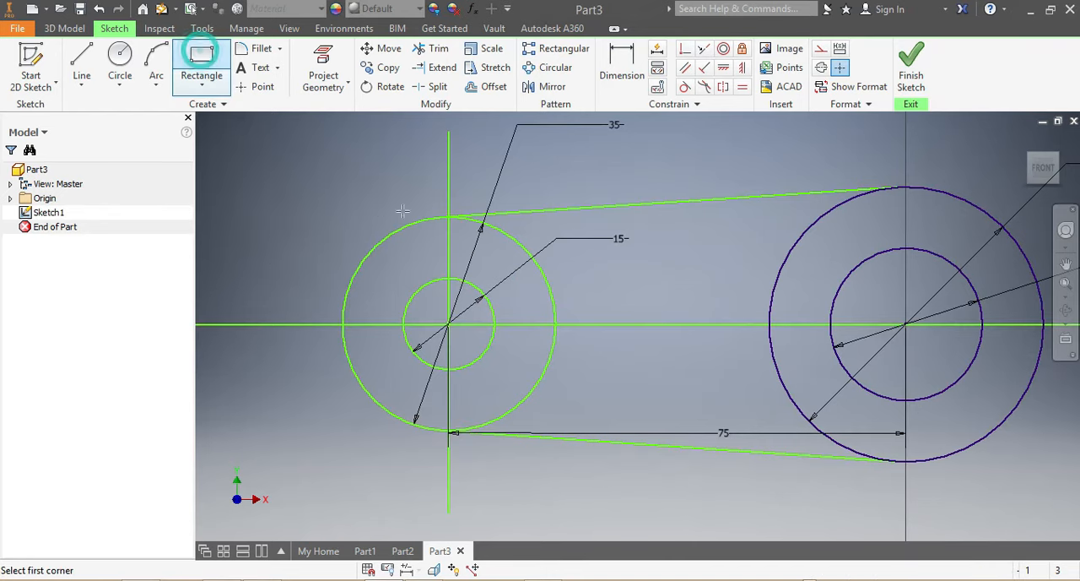
click(450, 218)
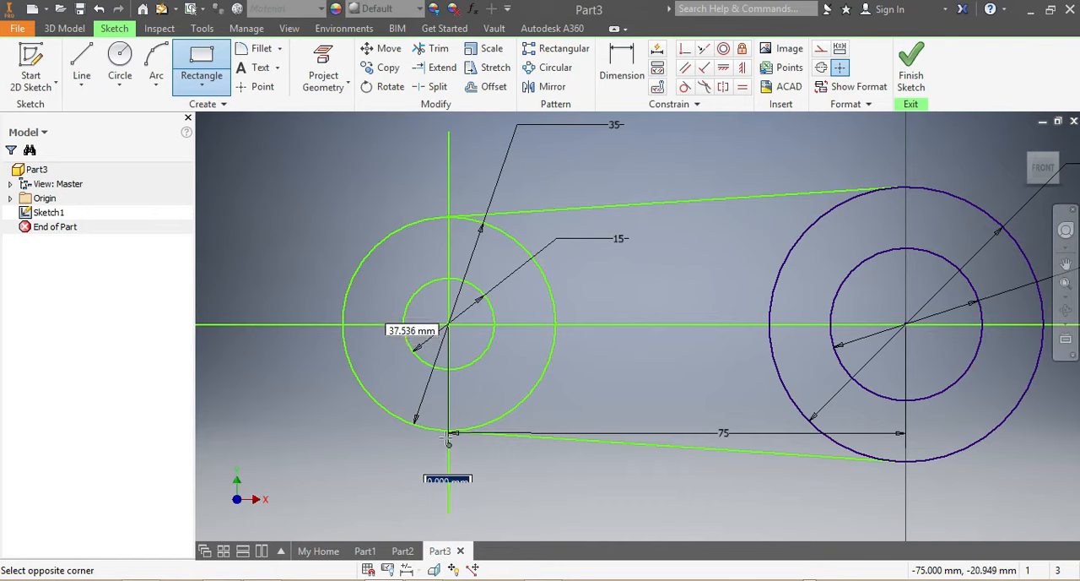
click(341, 434)
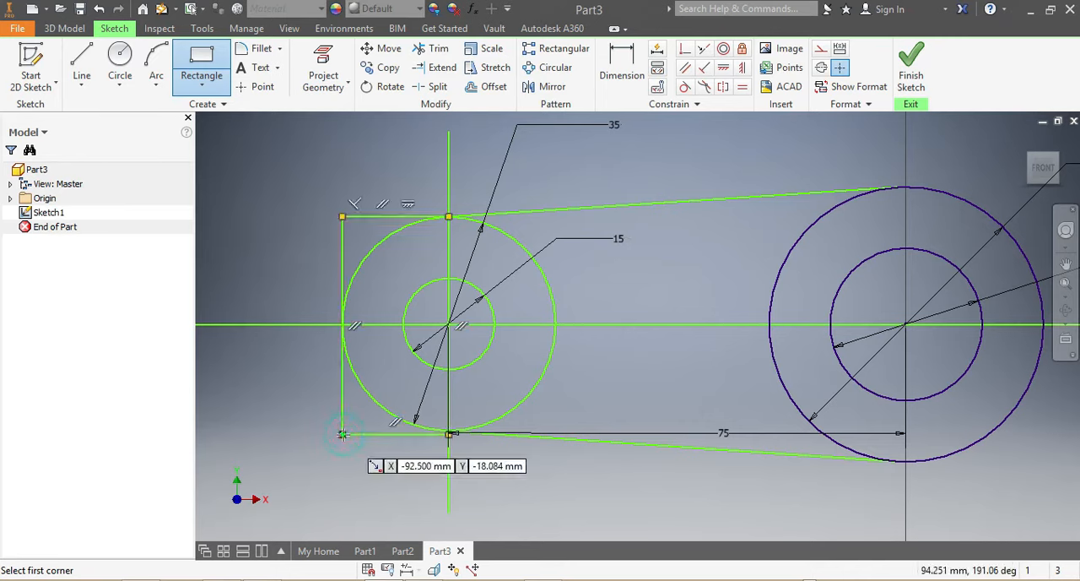
click(448, 277)
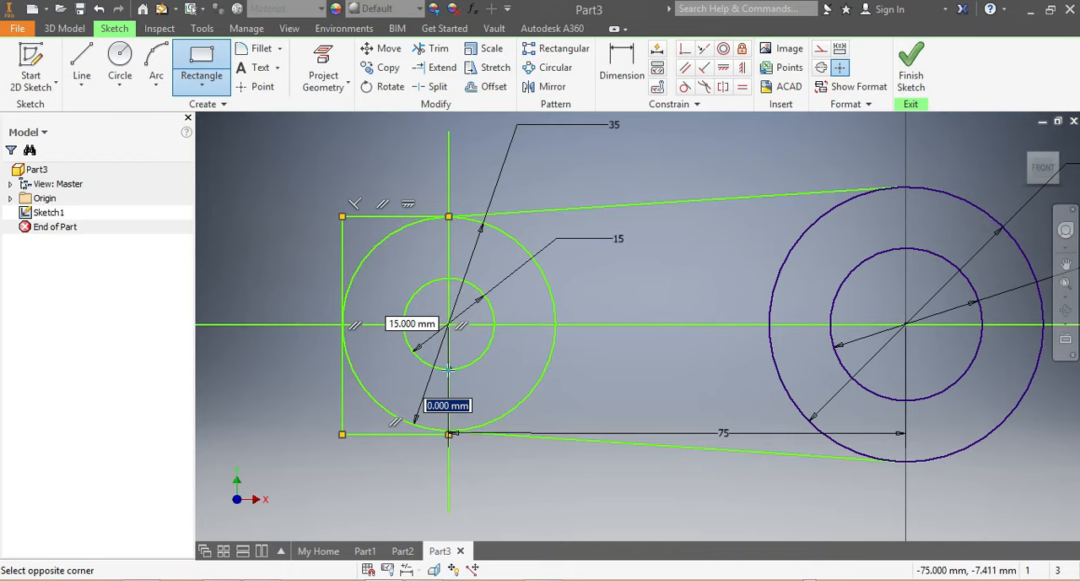
click(343, 372)
scroll(409, 391, down, 3)
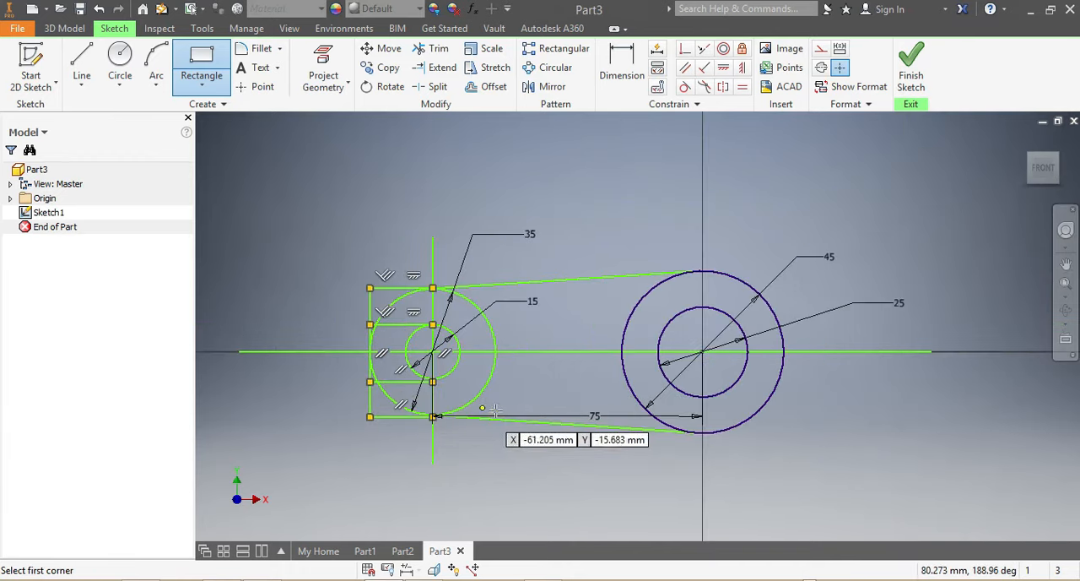
Draw a rectangle about 44 by 23 mm across the 45 mm circle's right side, and a longer, narrower one overlapping it from inside the 25 mm circle.
click(755, 308)
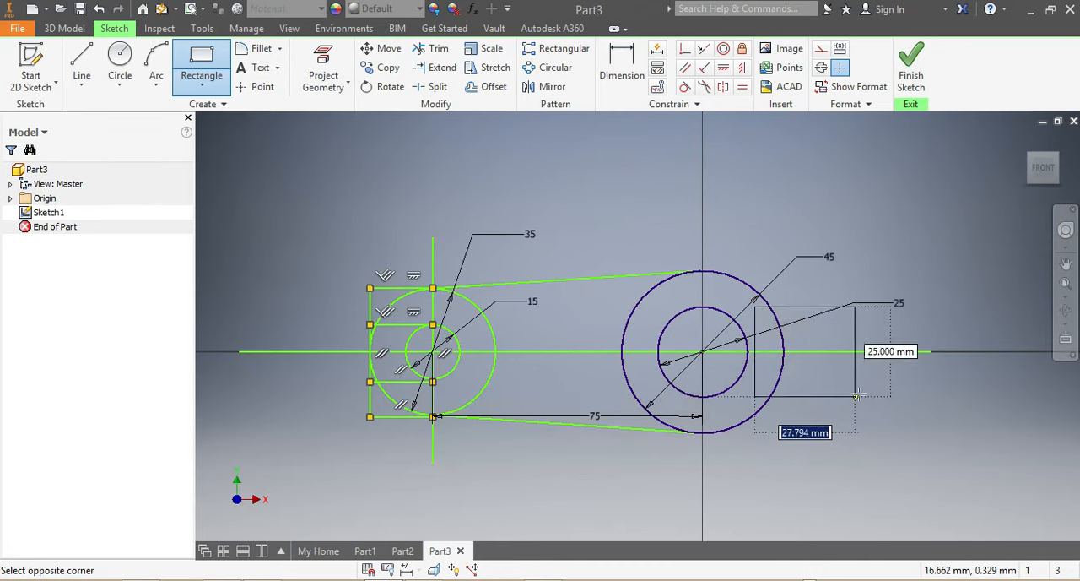
click(915, 389)
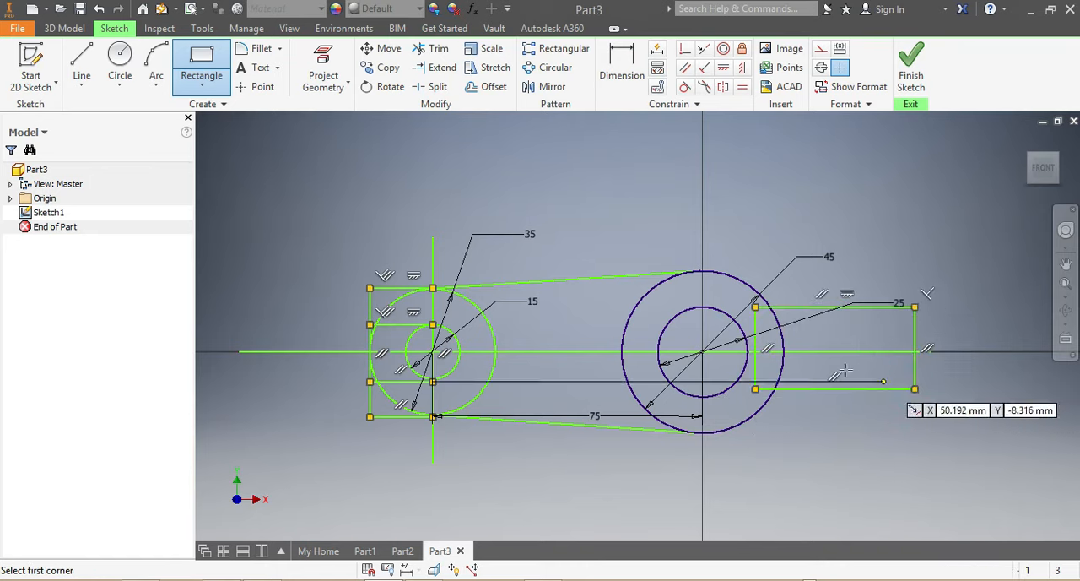
click(733, 337)
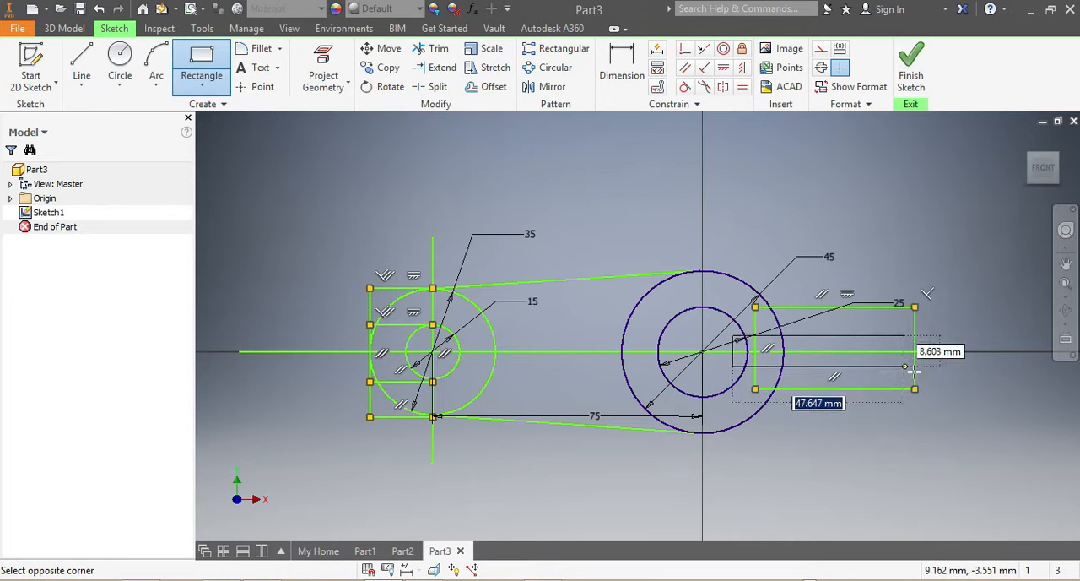
click(954, 359)
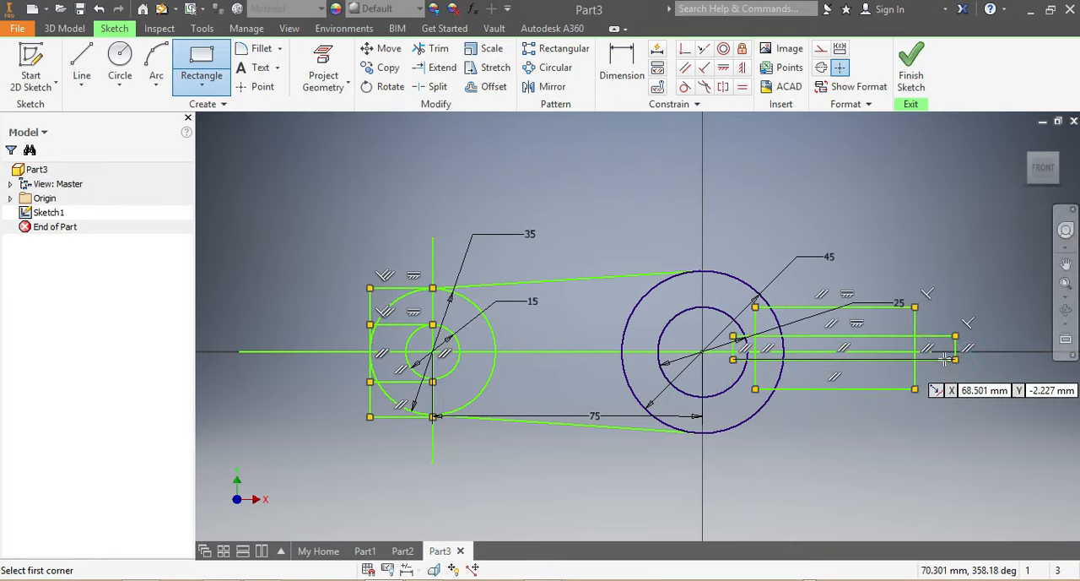
key(Escape)
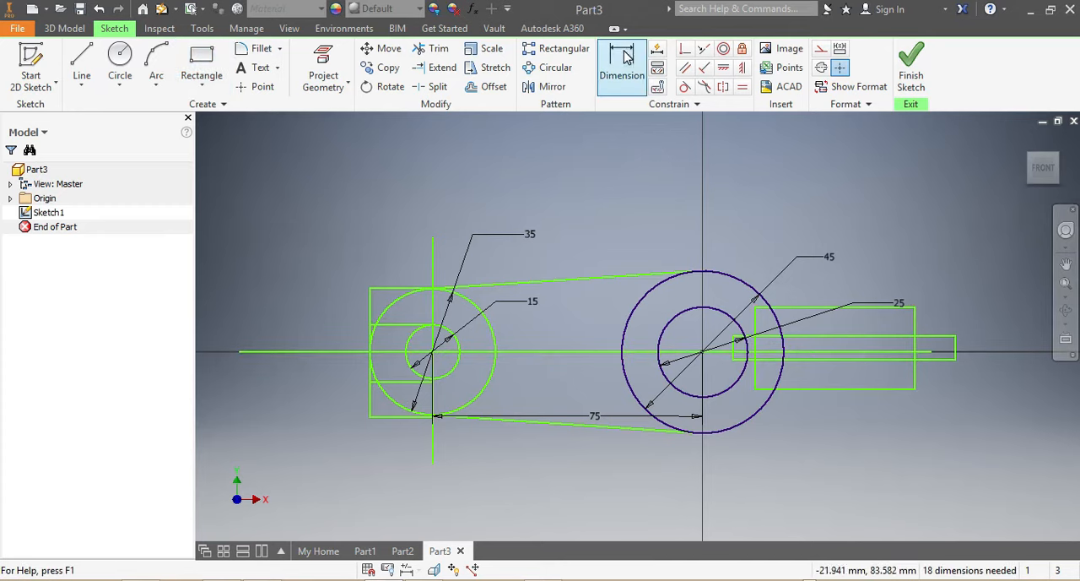
Dimension the larger right-hand rectangle's upper edge 15.5 mm from the long horizontal line.
click(622, 59)
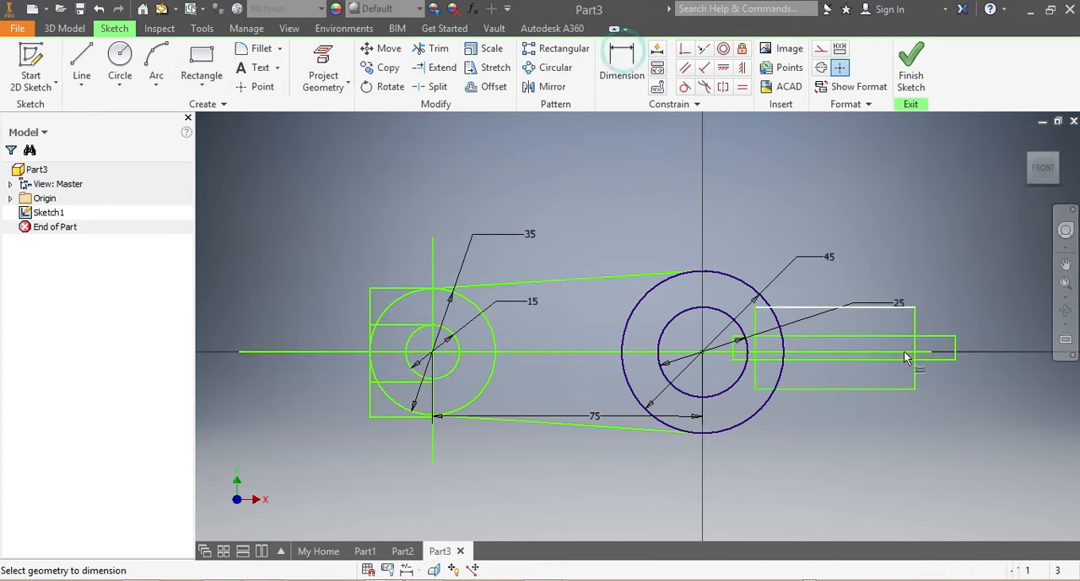
click(891, 309)
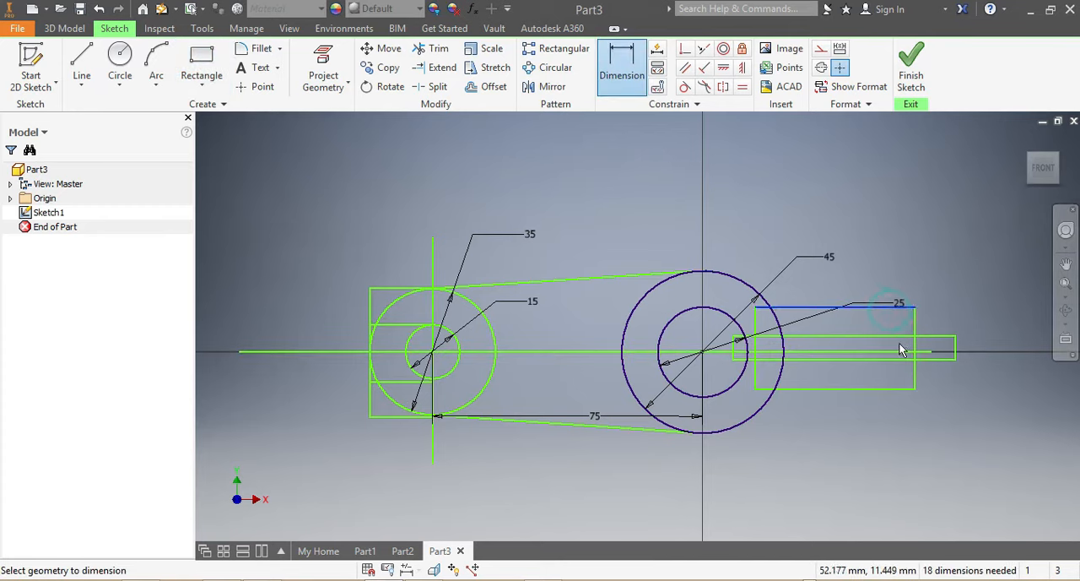
click(808, 350)
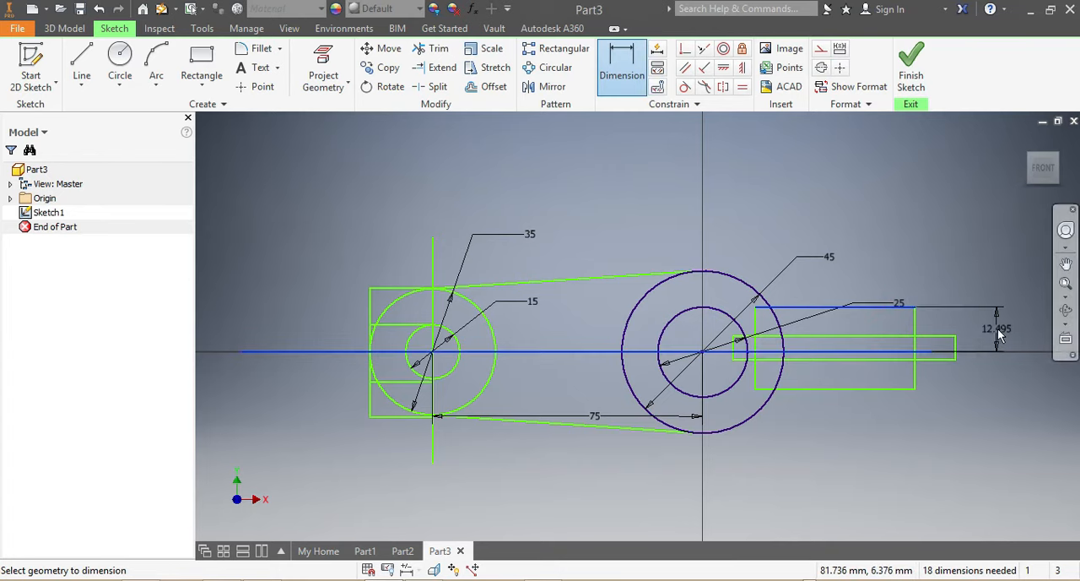
click(1002, 321)
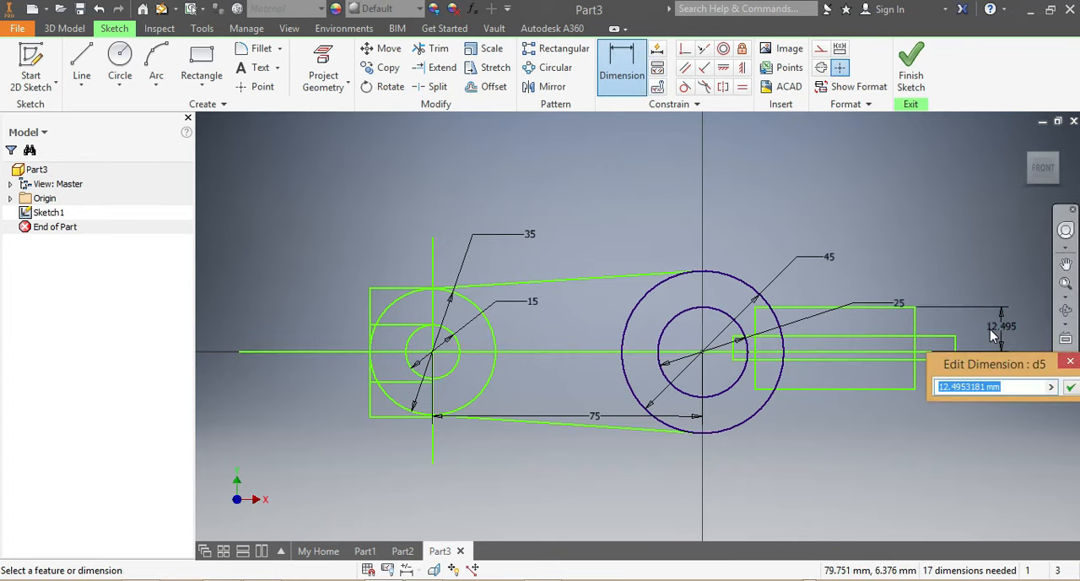
text(15.5)
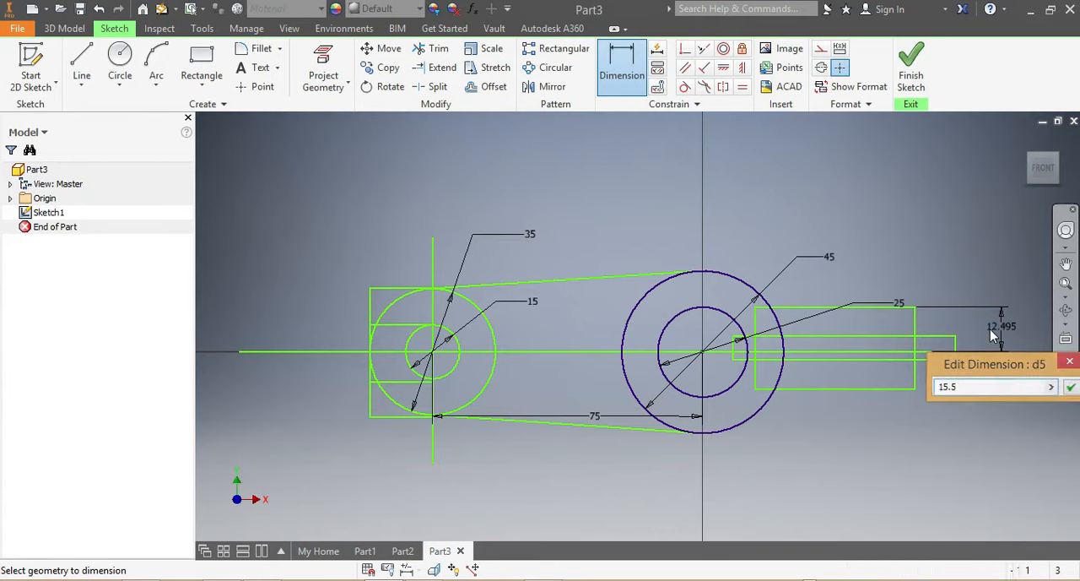
key(Return)
Dimension the larger right-hand rectangle's height at 31 mm.
scroll(963, 335, up, 3)
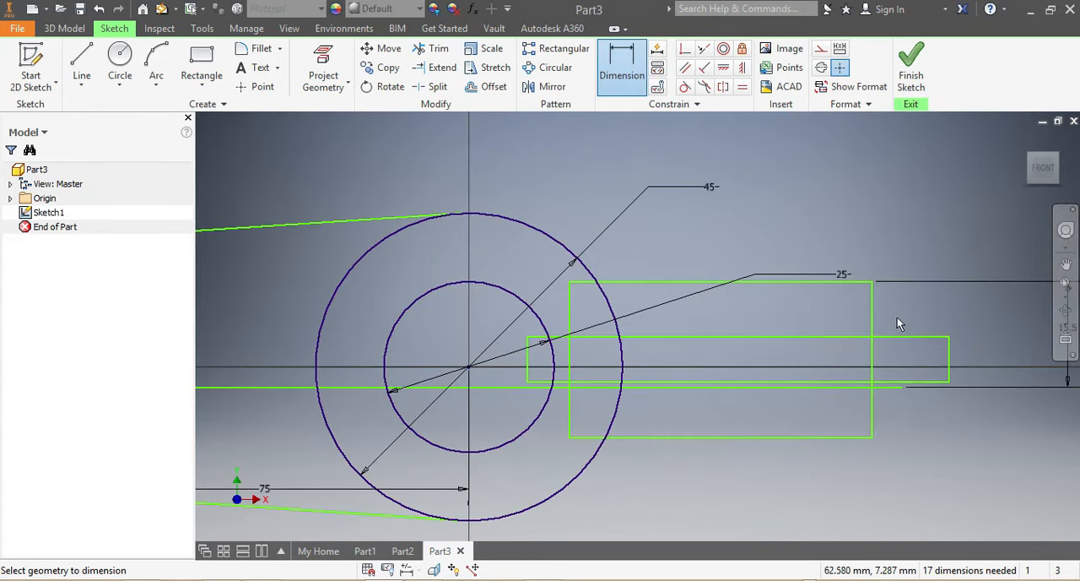
click(872, 319)
click(968, 320)
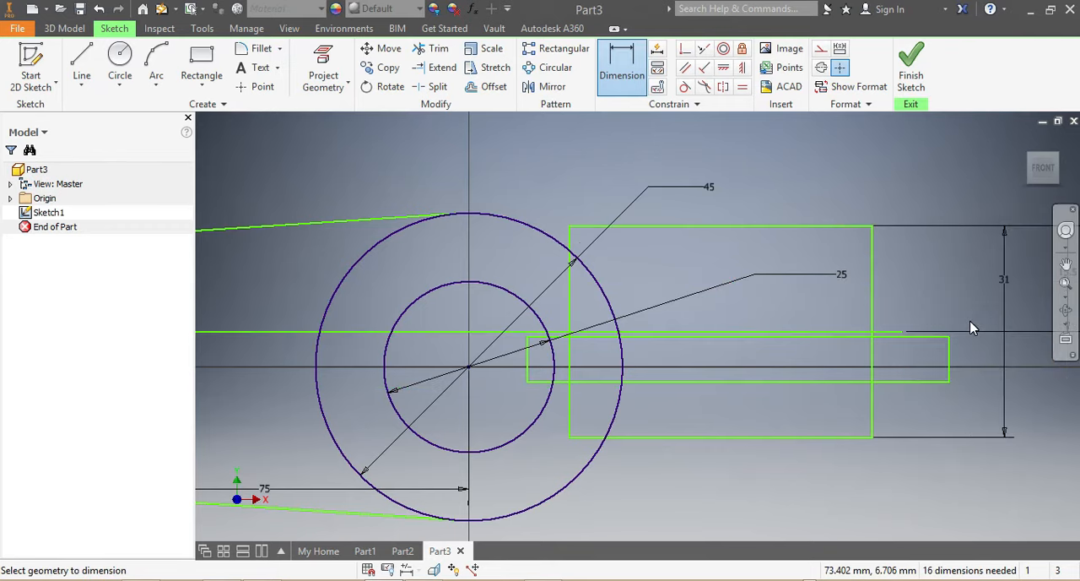
Dimension the height of the long, narrow right-hand rectangle at 5 mm.
scroll(777, 437, down, 4)
scroll(661, 434, up, 3)
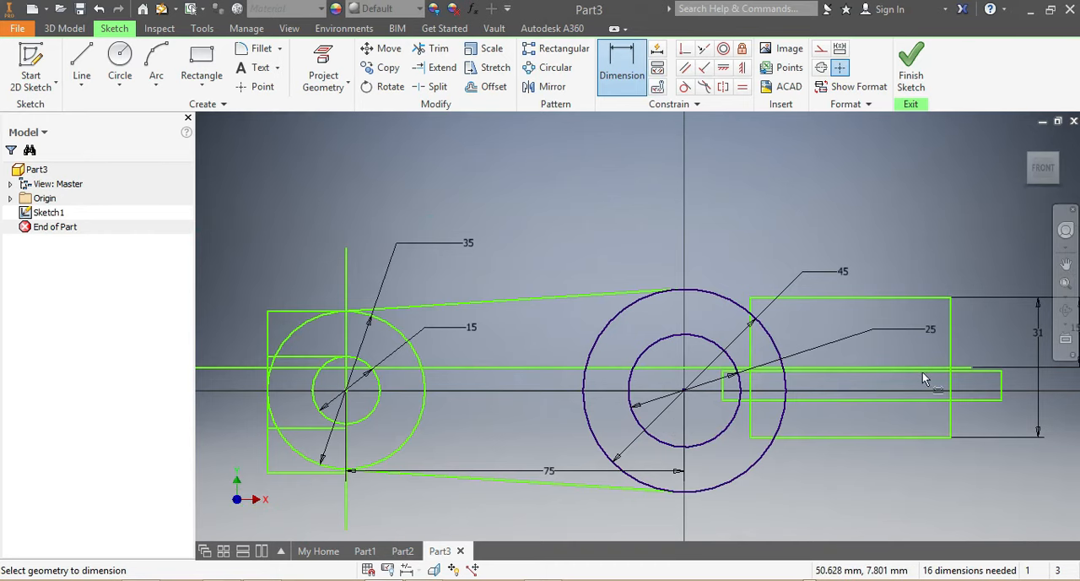
click(1002, 385)
click(1055, 384)
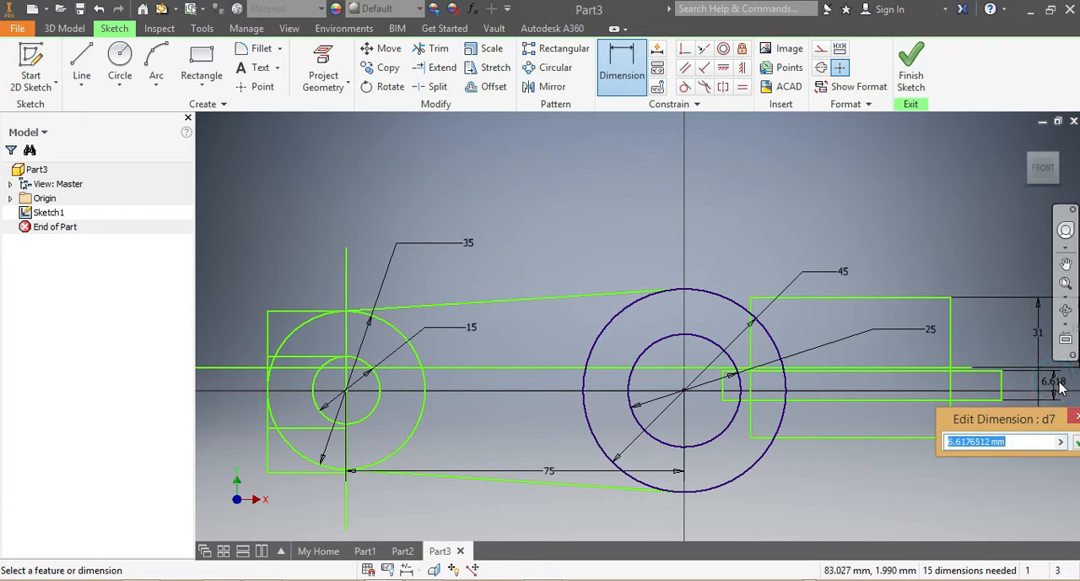
text(6)
key(Return)
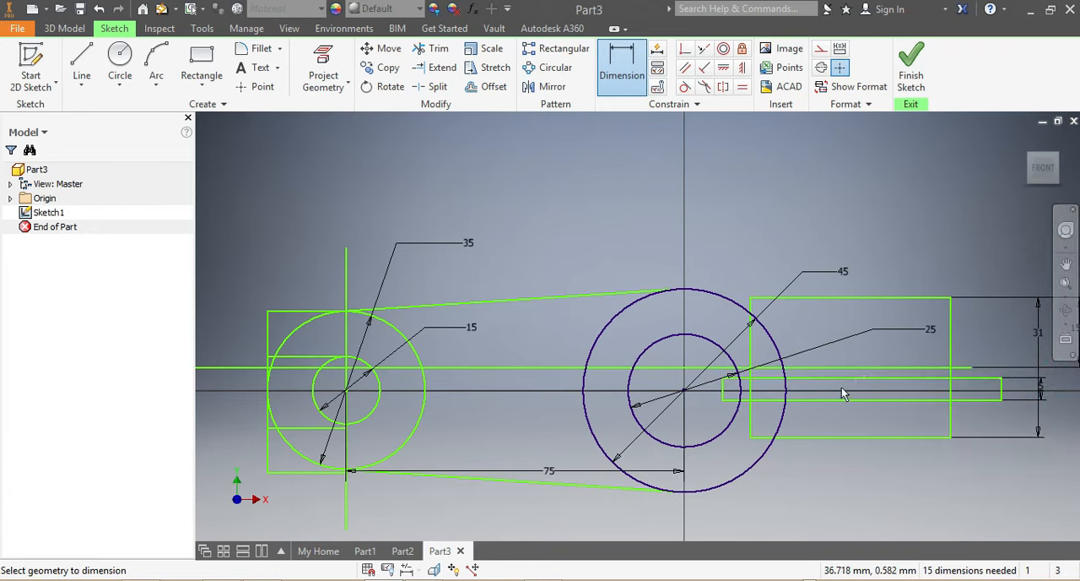
Dimension the narrow rectangle's lower edge 2.5 mm from the long horizontal line.
click(823, 368)
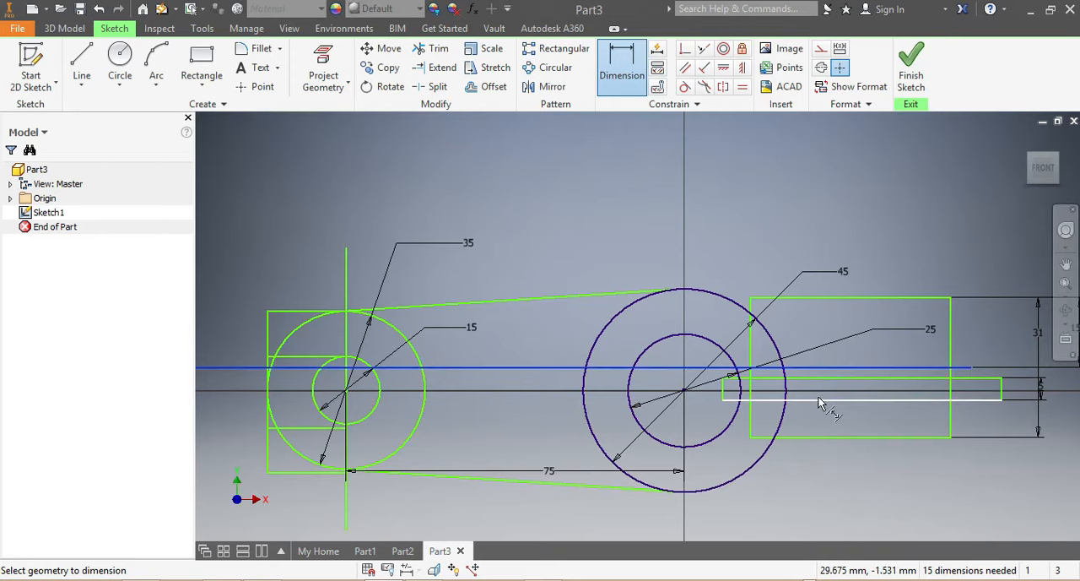
click(822, 402)
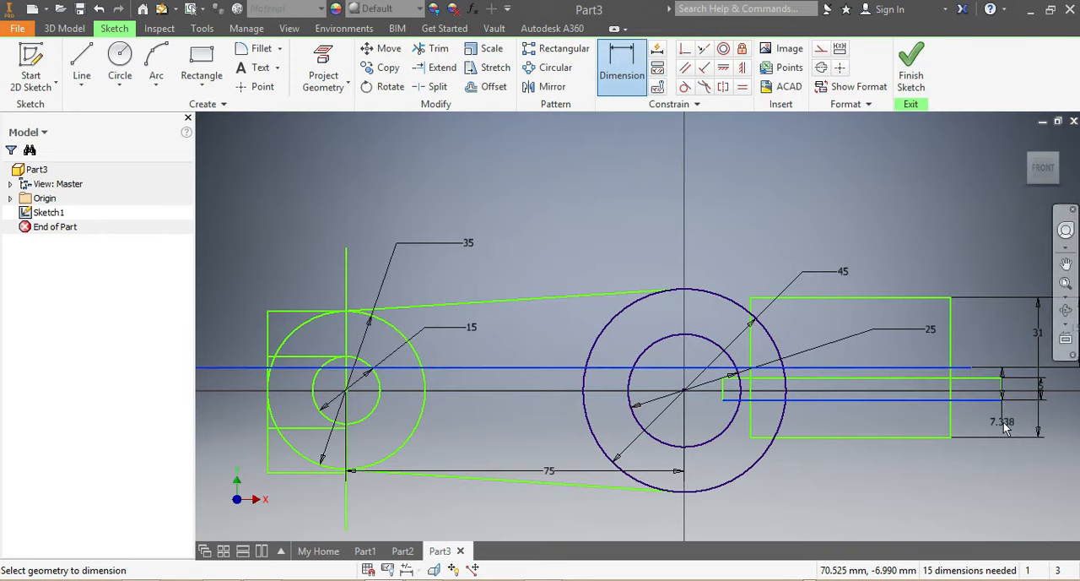
click(994, 433)
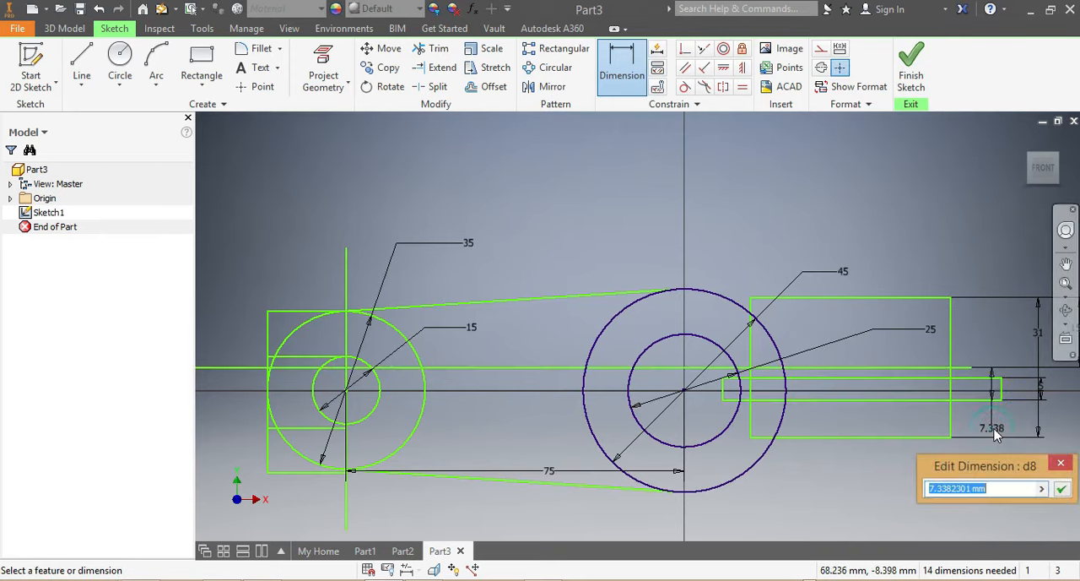
text(2.5)
key(Return)
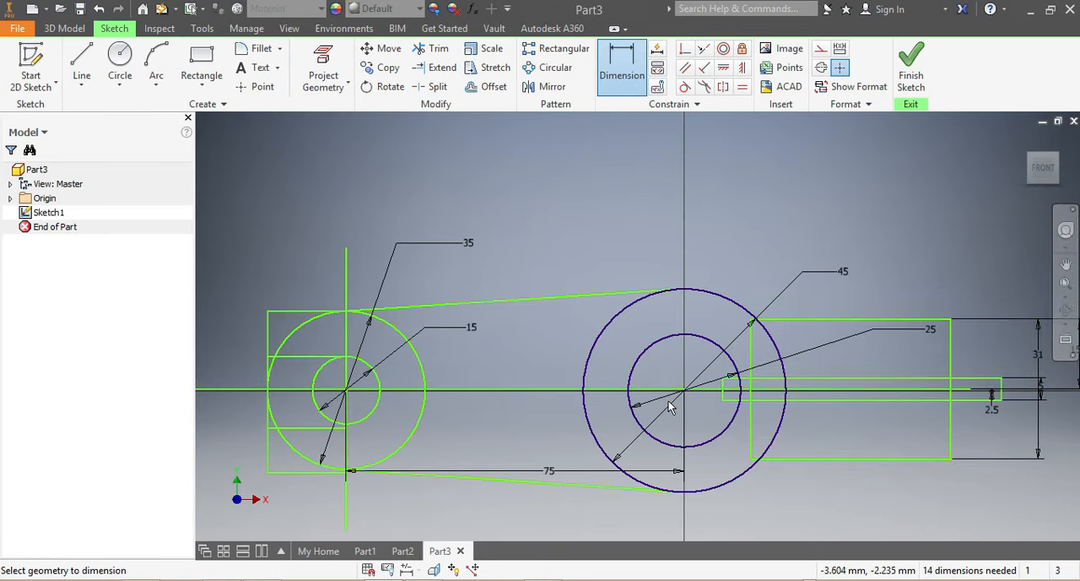
Move the long horizontal line slightly down onto the horizontal axis through the centre of the 45 mm circle.
key(Escape)
scroll(549, 392, up, 10)
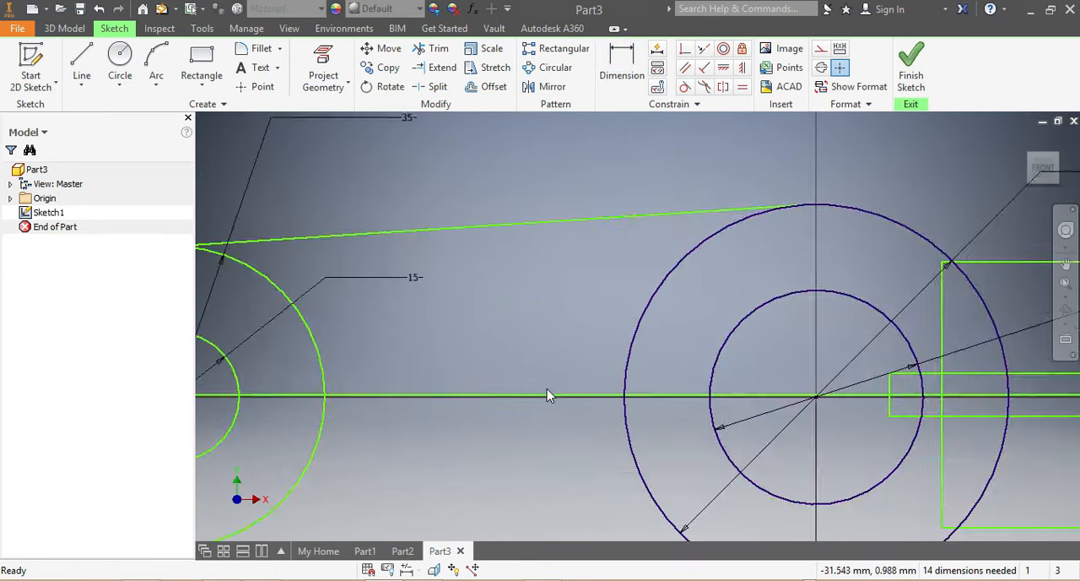
drag(571, 412, 582, 441)
scroll(574, 436, down, 10)
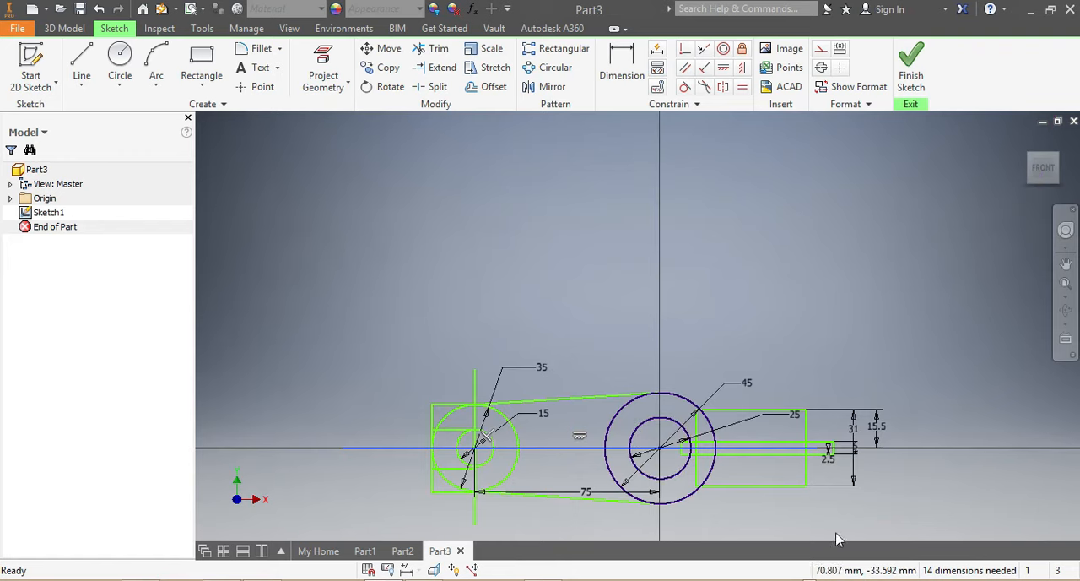
scroll(754, 531, up, 4)
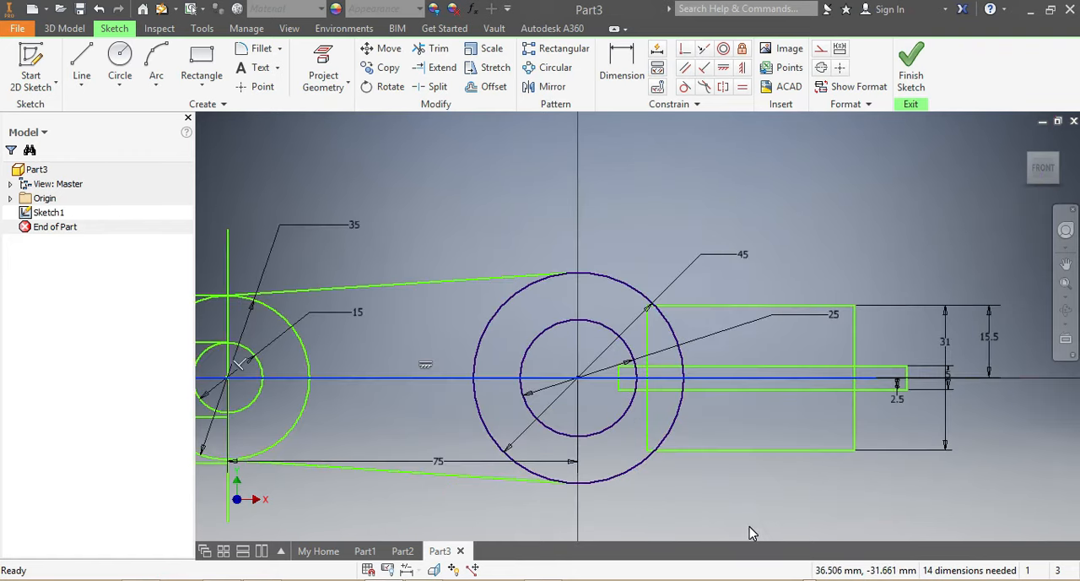
scroll(597, 529, down, 3)
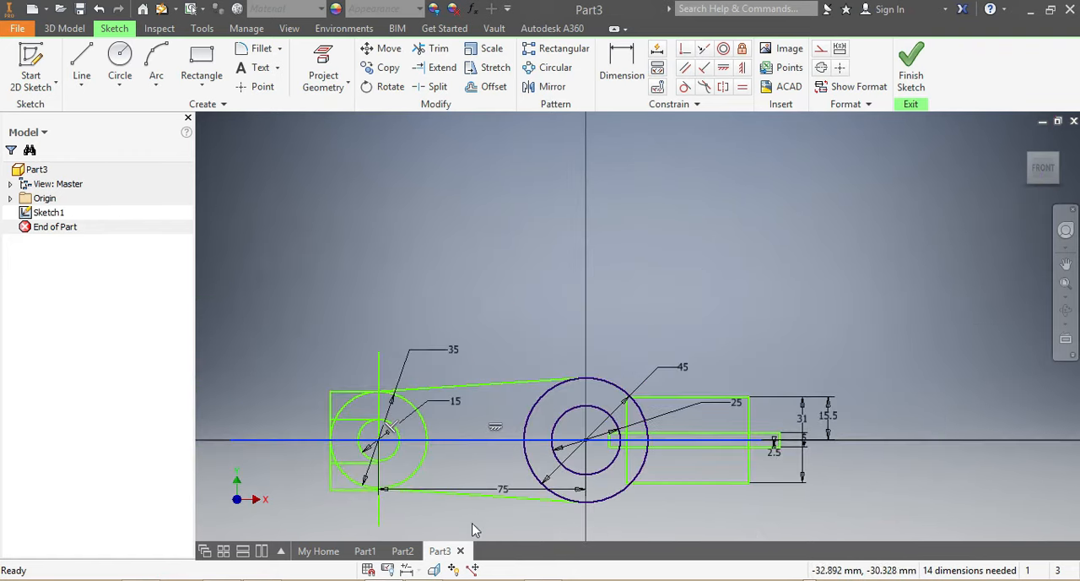
Trim away the left-hand halves of the 35 mm and 15 mm circles, leaving arcs to the right of the vertical line.
click(432, 48)
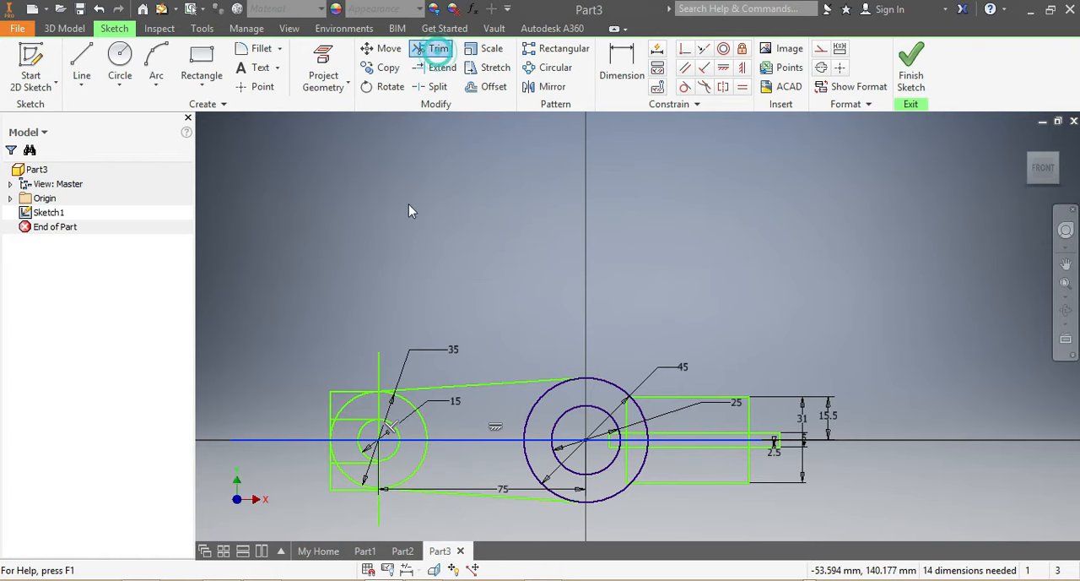
scroll(354, 507, up, 4)
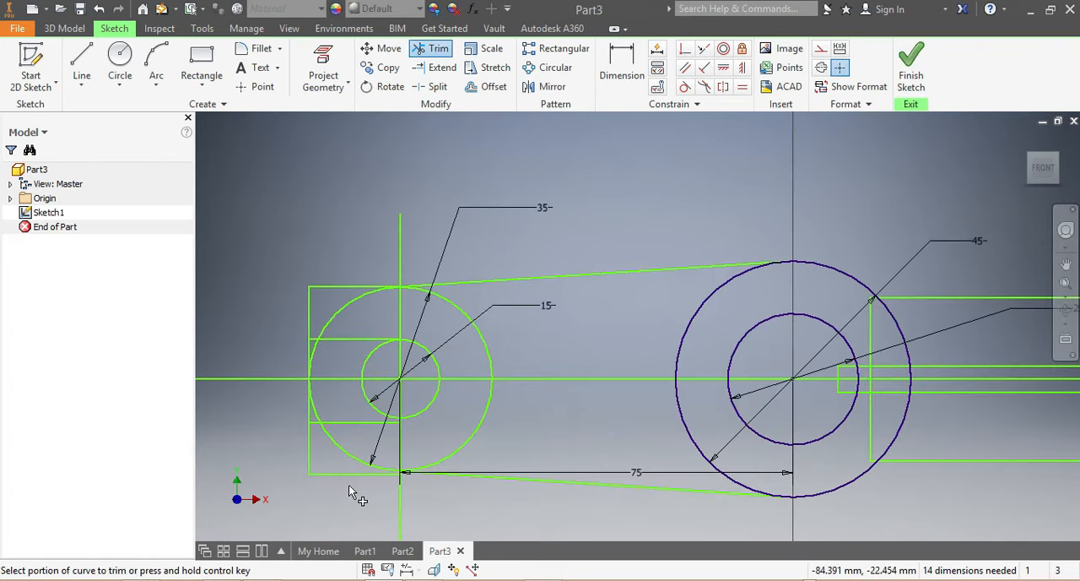
click(317, 407)
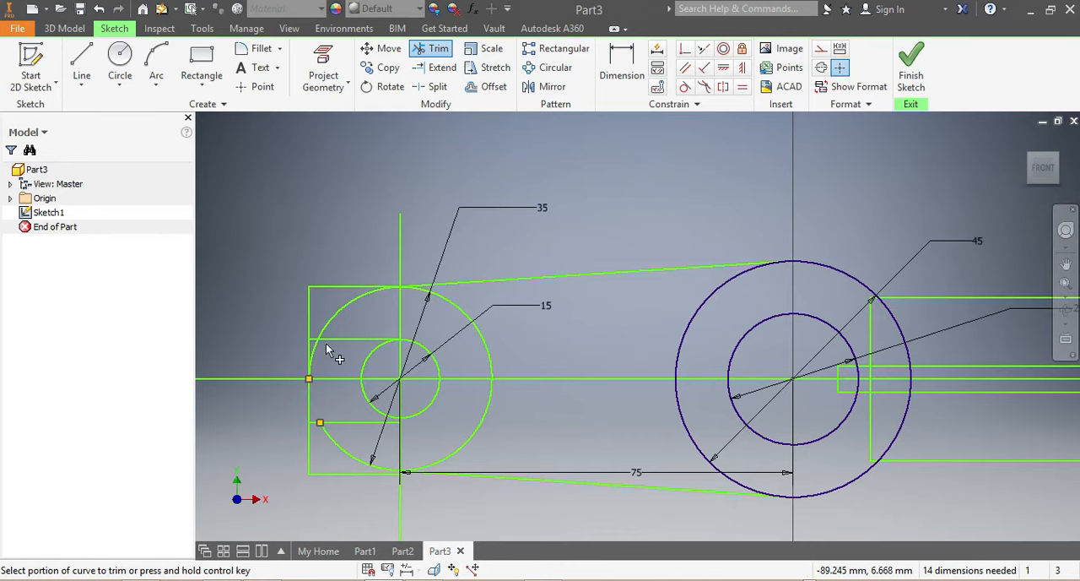
click(312, 358)
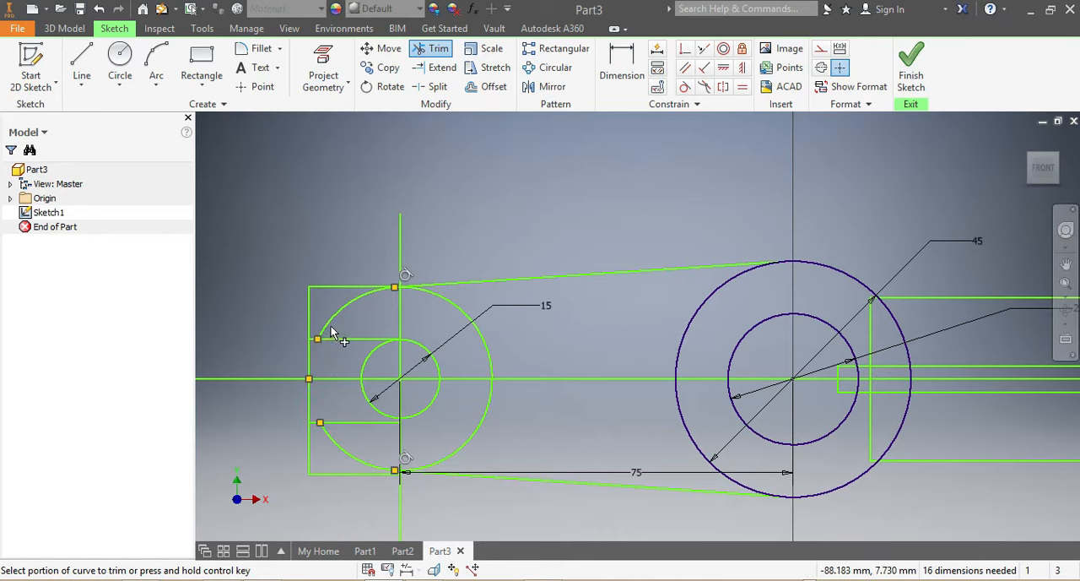
click(330, 324)
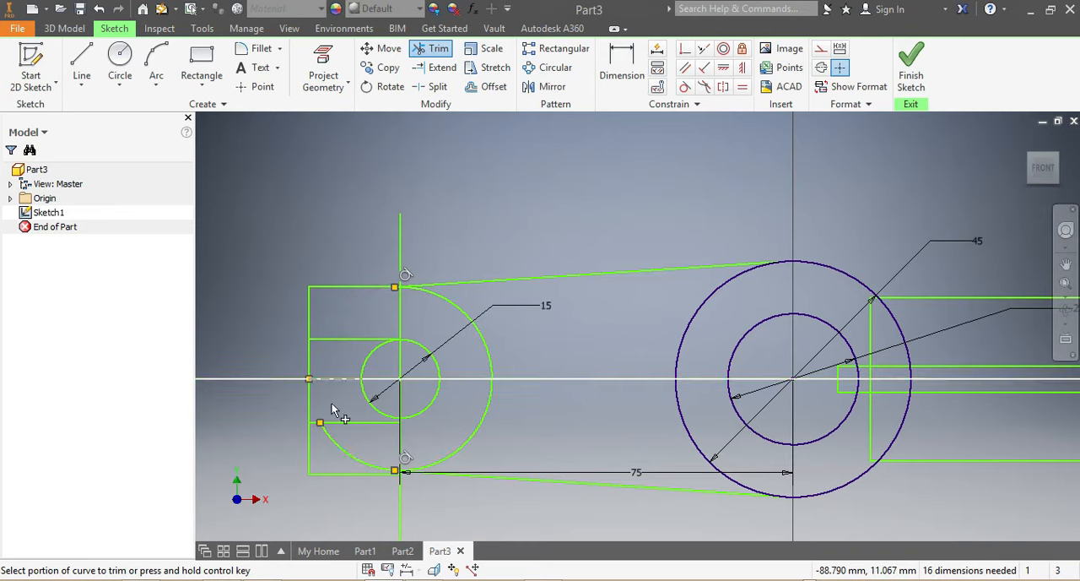
click(337, 446)
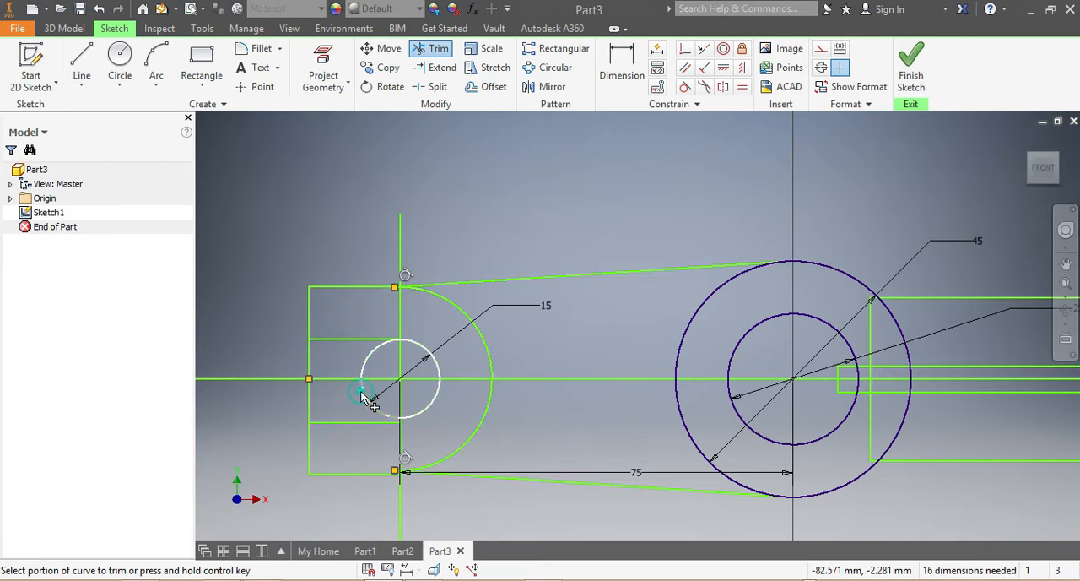
click(366, 359)
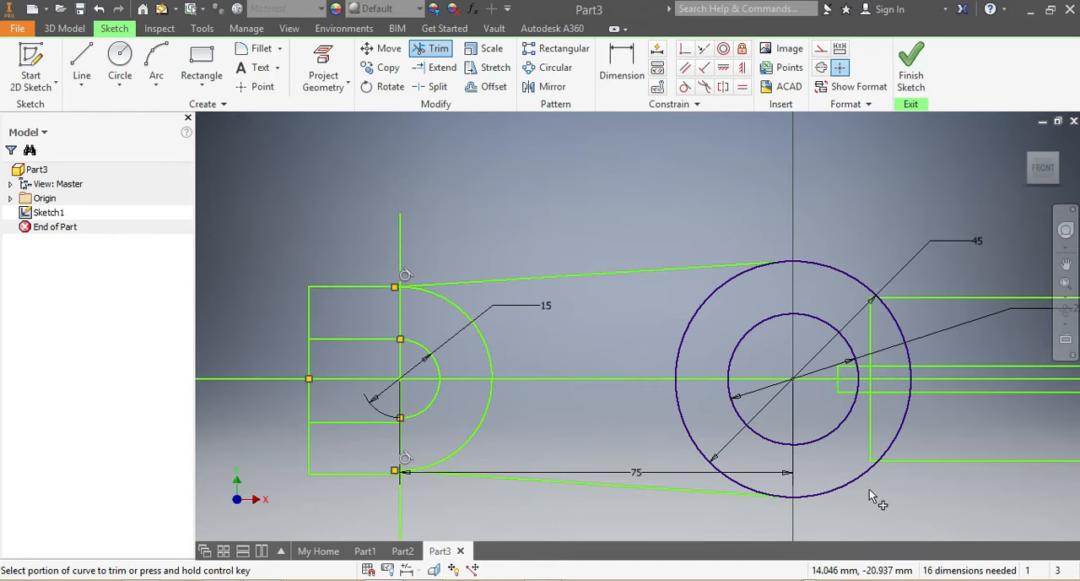
Dimension the 31 mm high rectangle's right edge 35 mm from the centre of the 45 mm circle.
scroll(878, 492, down, 3)
scroll(970, 496, up, 4)
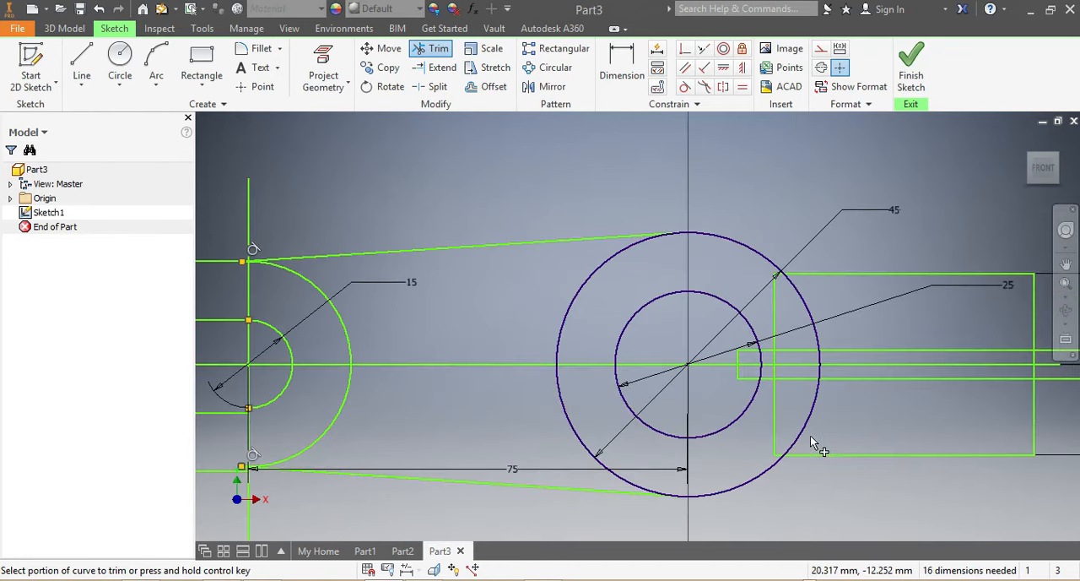
scroll(933, 471, down, 4)
scroll(1005, 466, up, 3)
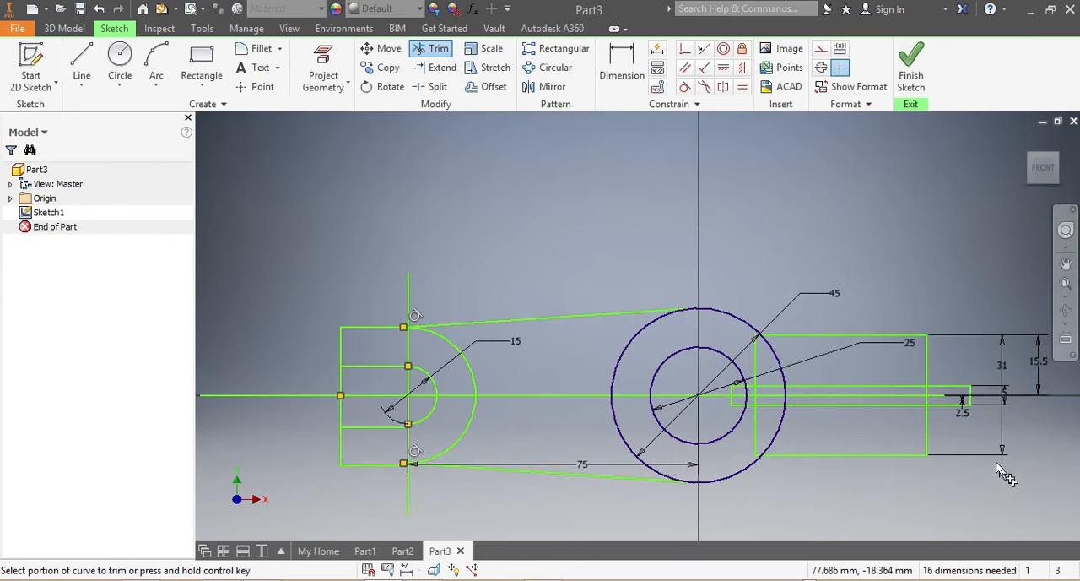
click(622, 63)
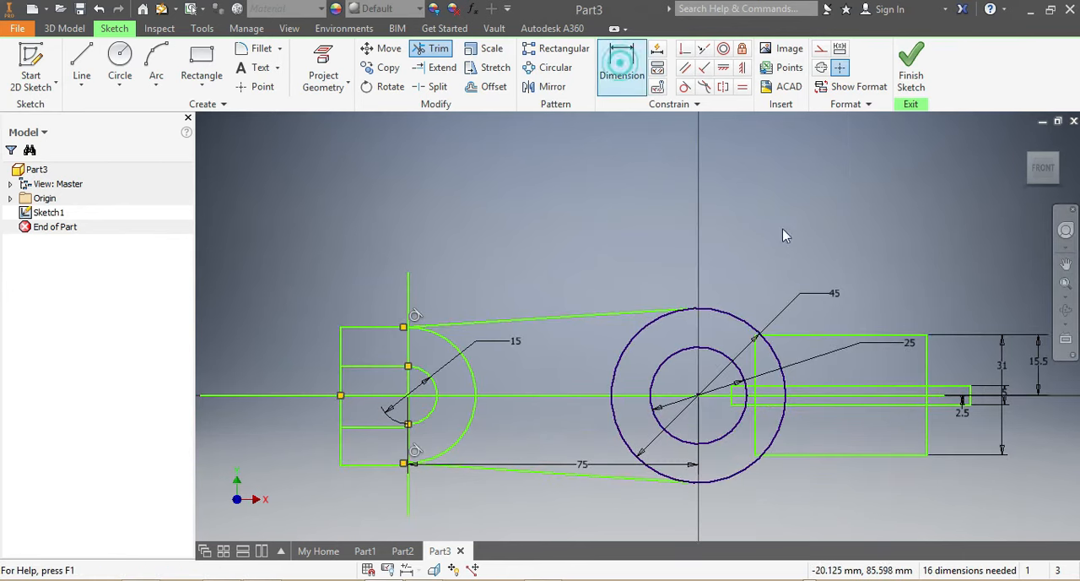
click(926, 362)
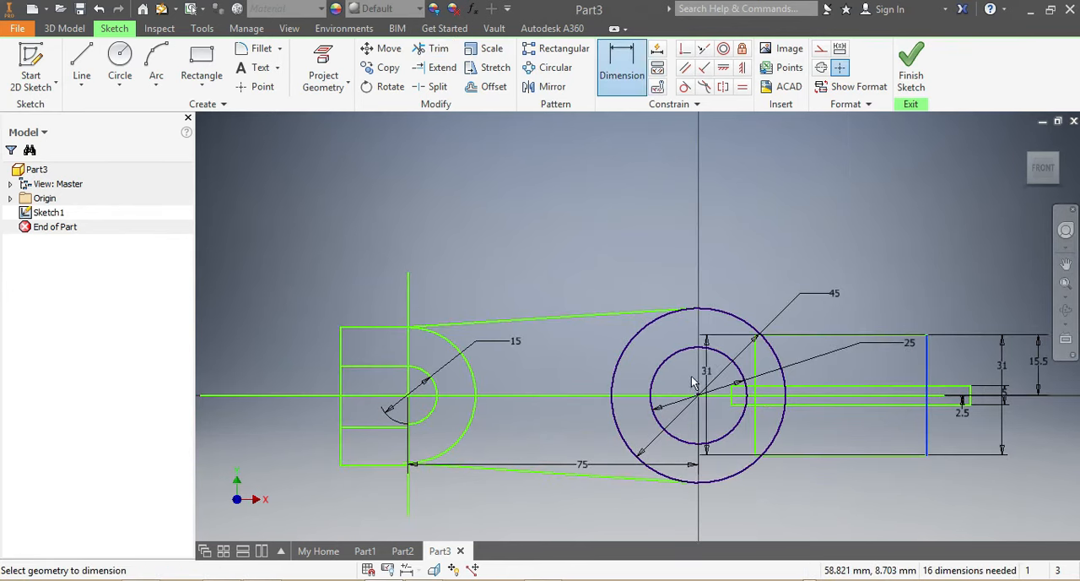
click(697, 394)
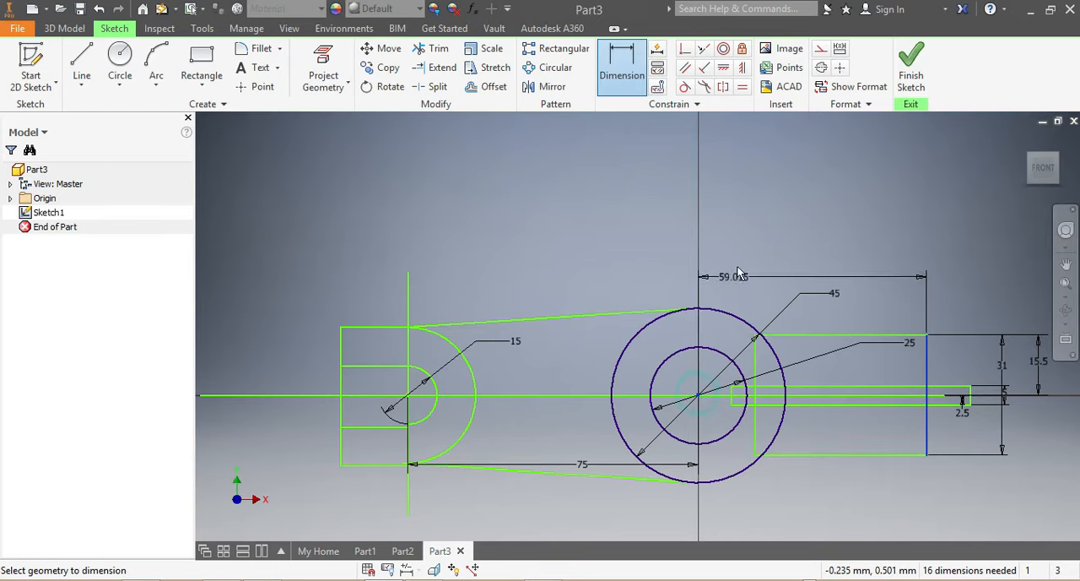
click(763, 243)
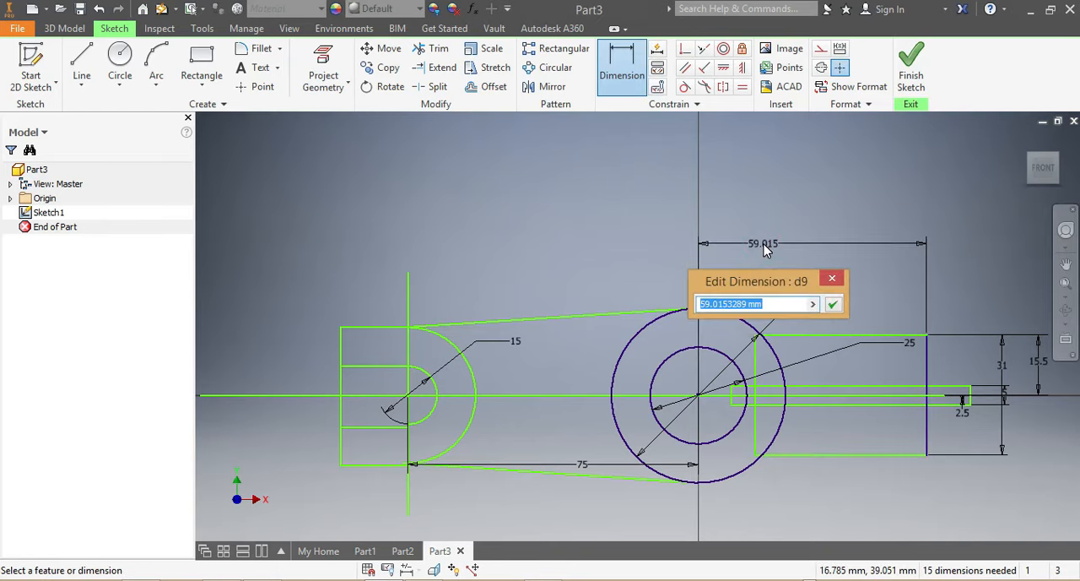
text(35)
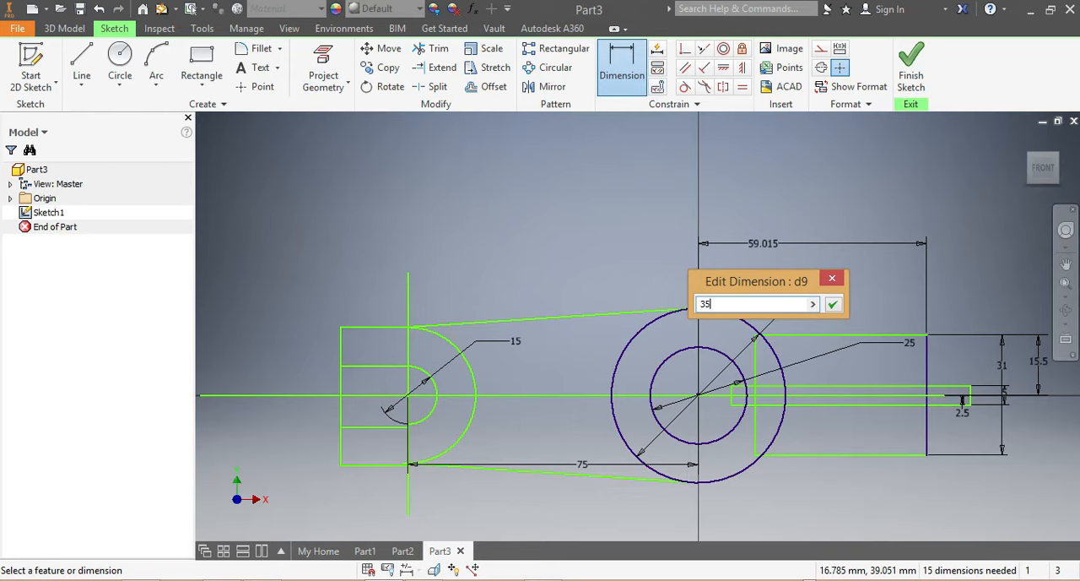
key(Return)
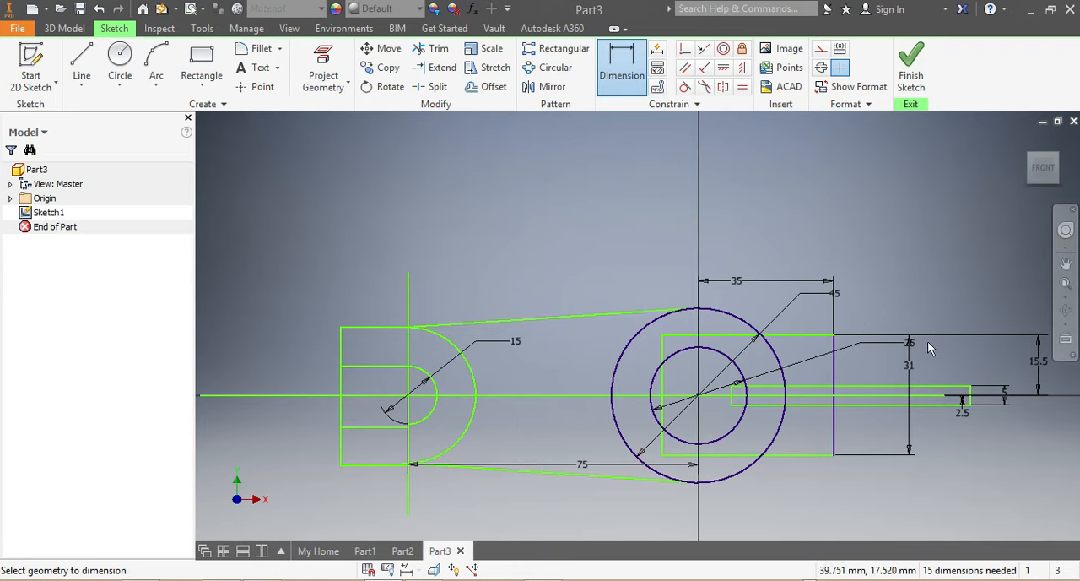
key(Escape)
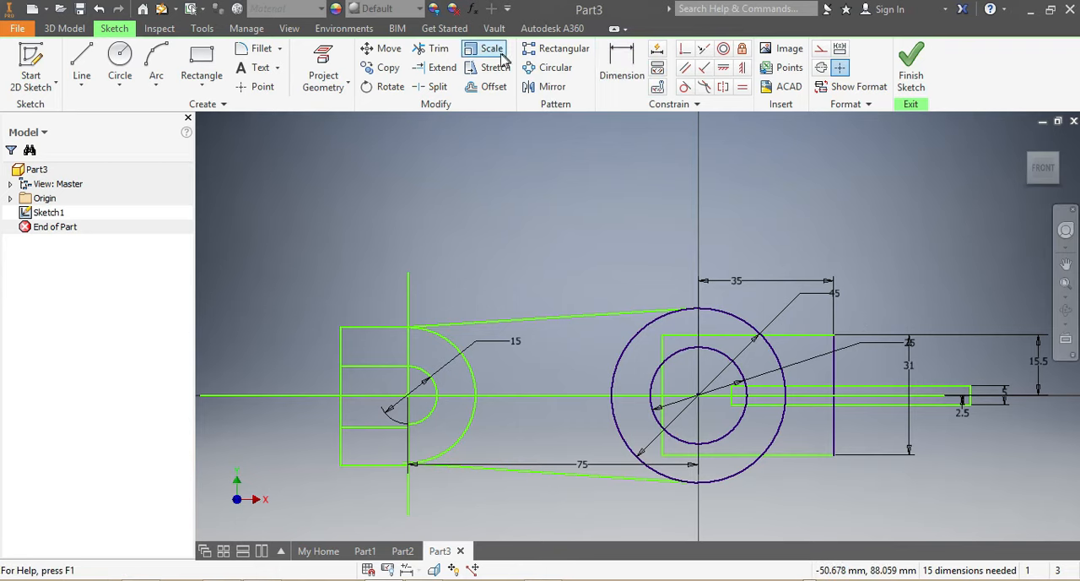
Trim away the parts of the 31 mm high rectangle that lie inside the 45 mm circle.
click(435, 51)
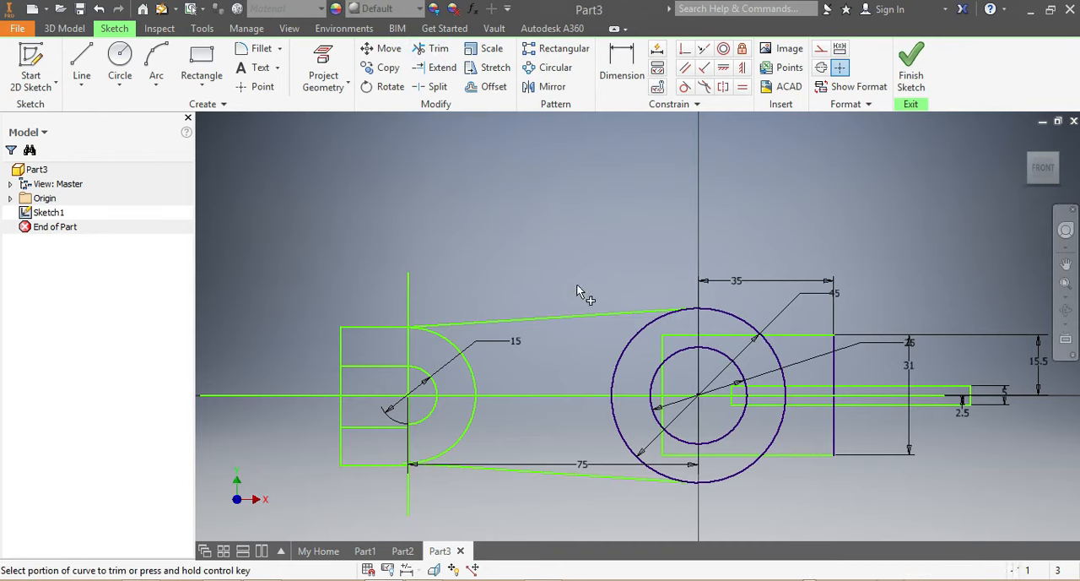
click(669, 338)
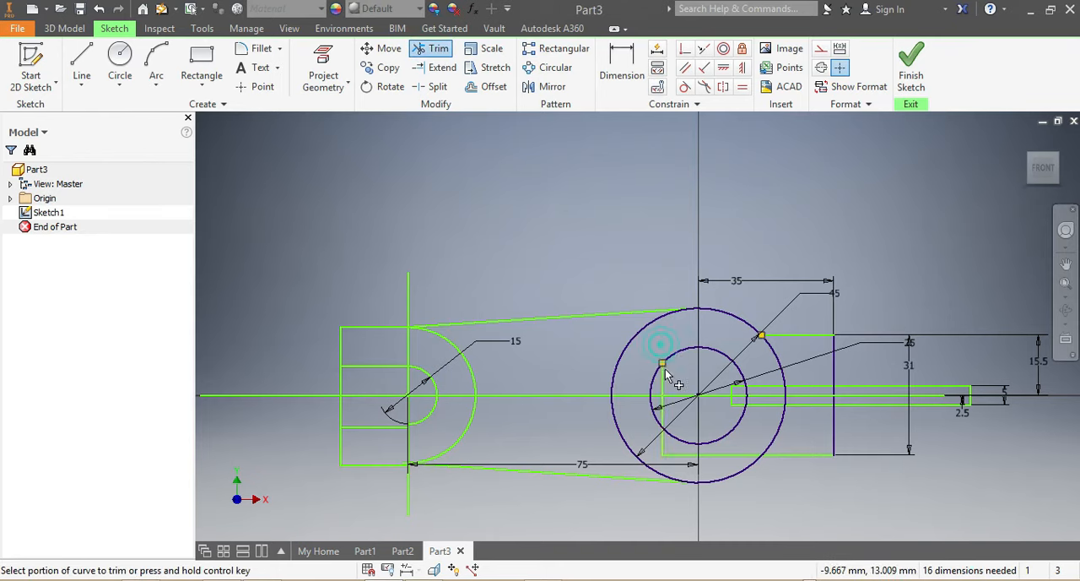
click(663, 388)
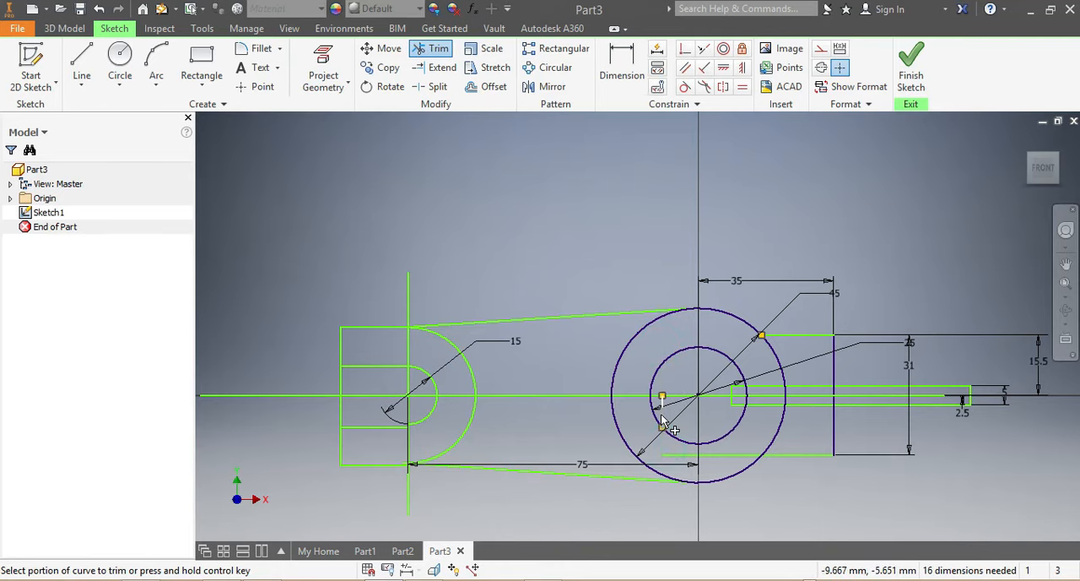
scroll(667, 414, up, 5)
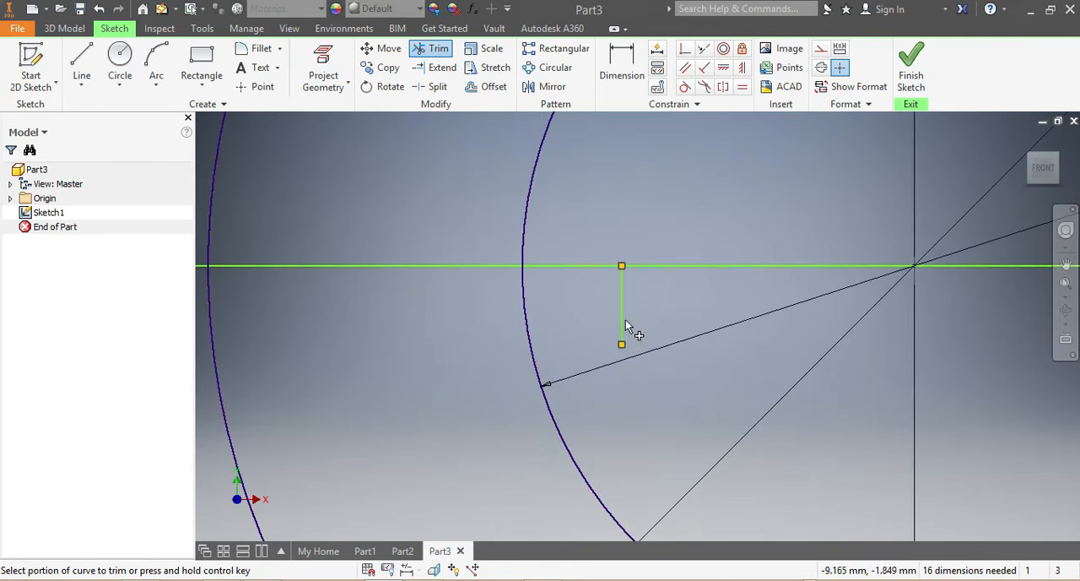
click(625, 319)
scroll(668, 413, down, 5)
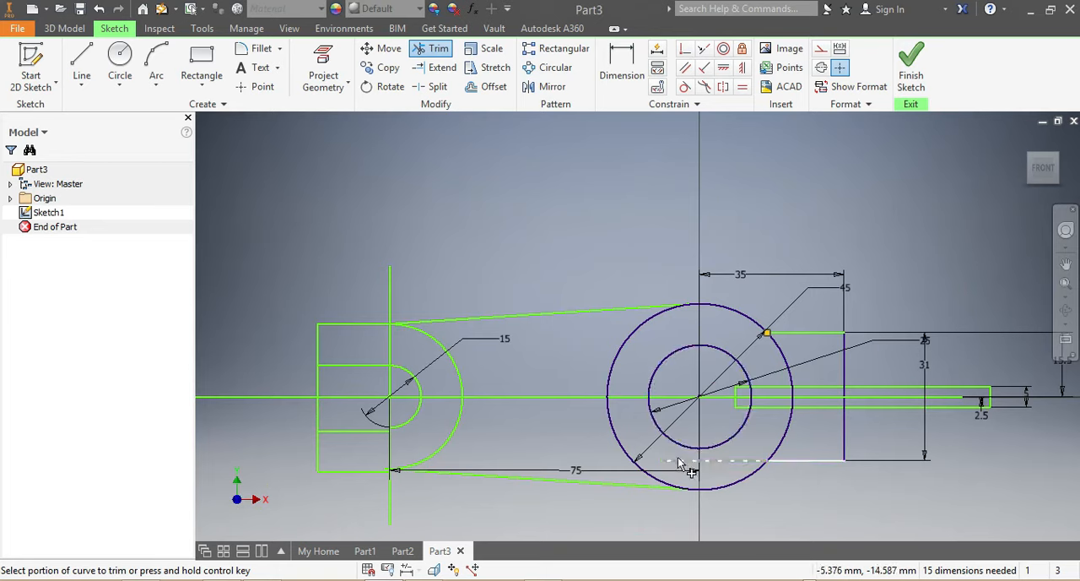
click(680, 463)
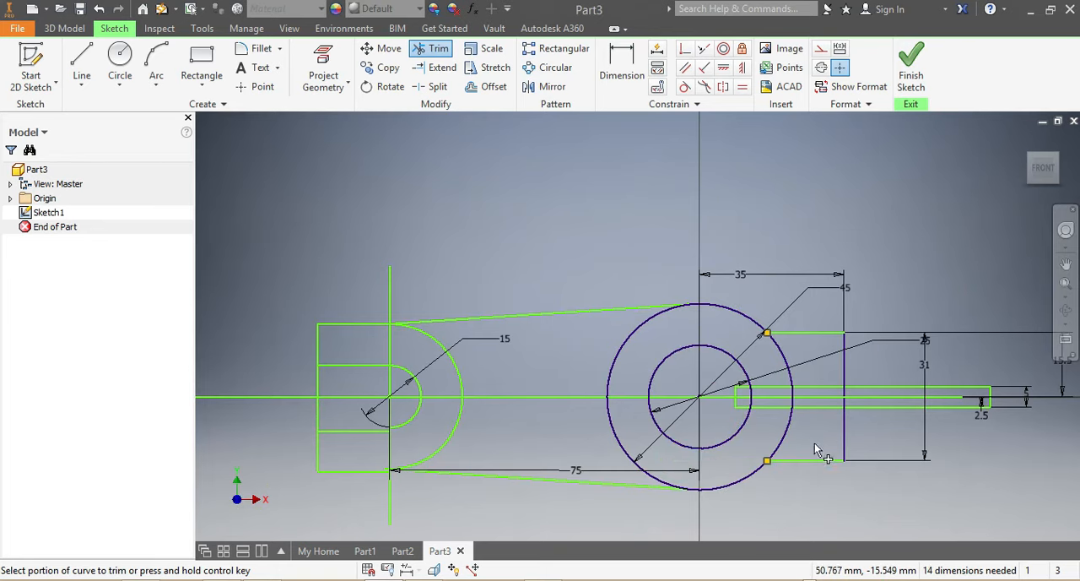
click(775, 408)
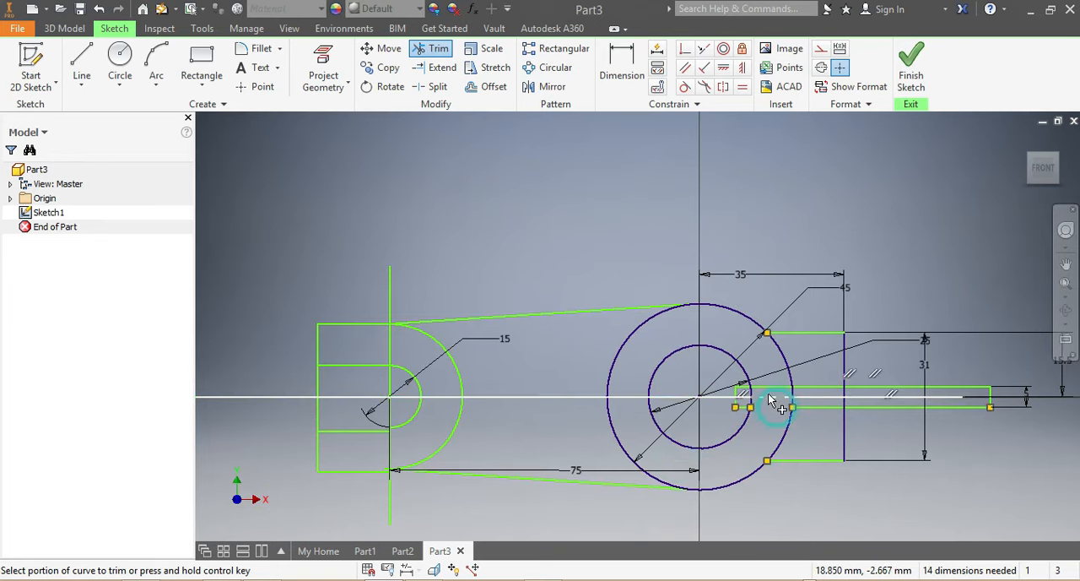
click(99, 9)
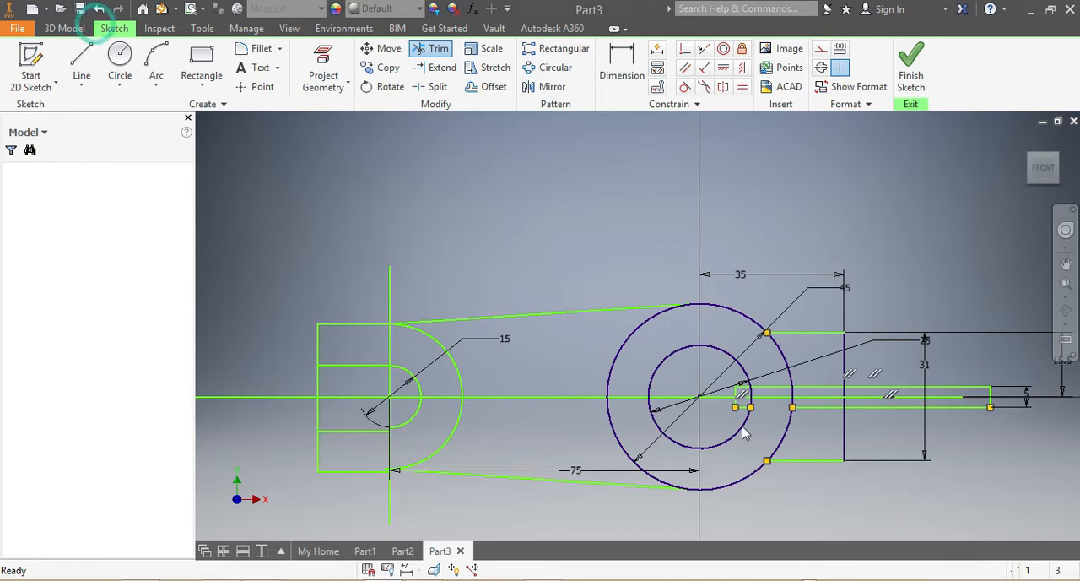
Trim the 31 mm high rectangle's right edge between the narrow rectangle's edges, and trim those two edges where they extend beyond it.
click(422, 48)
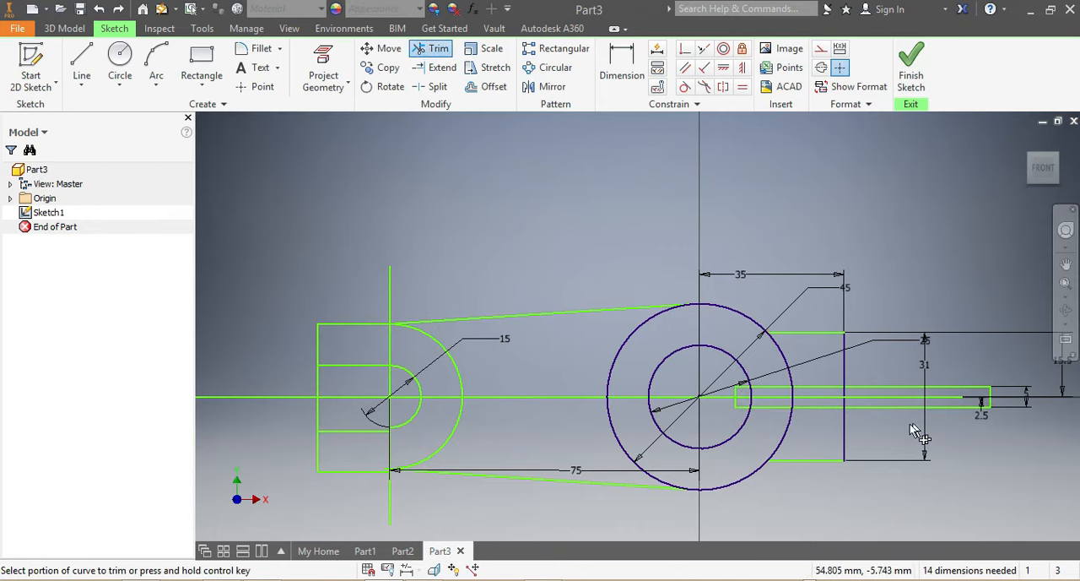
scroll(845, 403, down, 5)
click(843, 403)
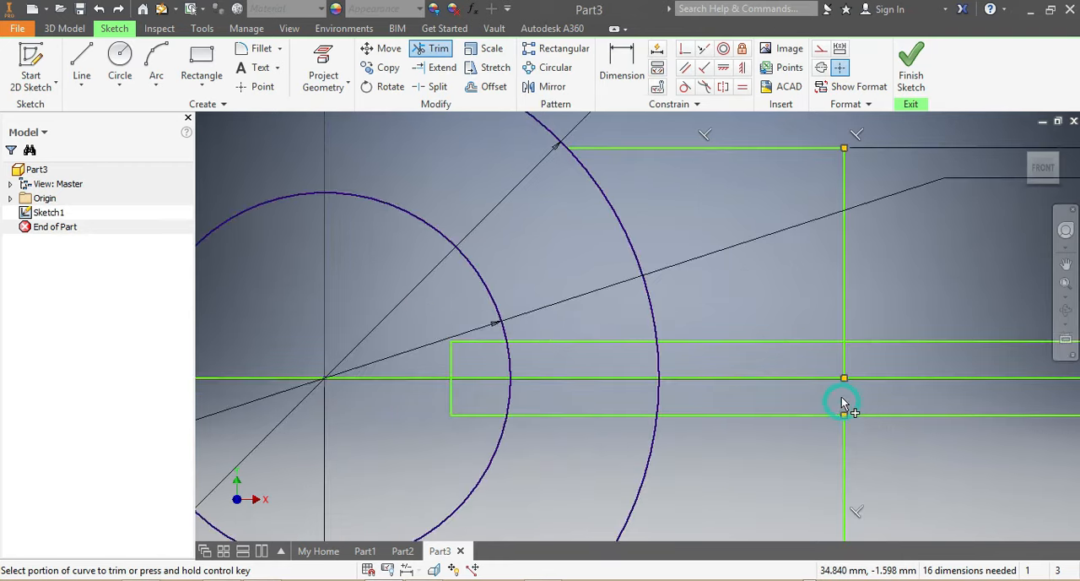
click(842, 365)
scroll(860, 419, up, 5)
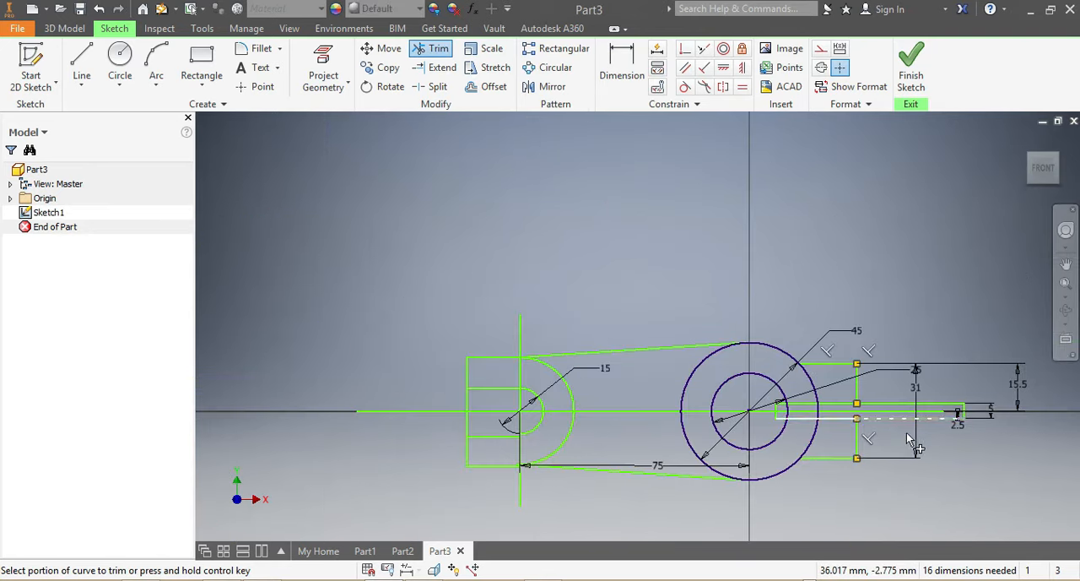
click(887, 415)
click(894, 405)
click(826, 409)
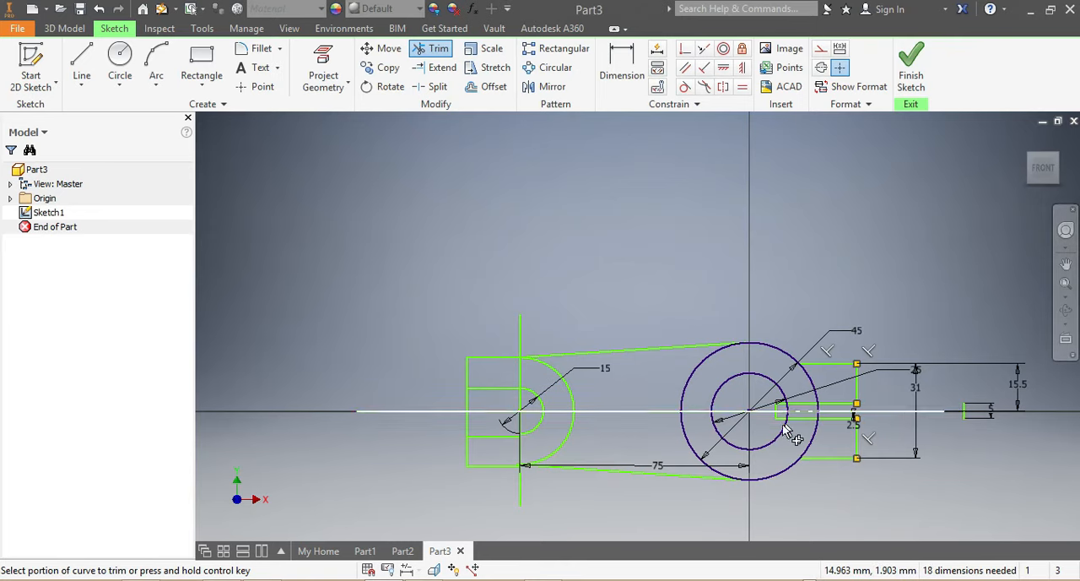
Trim the narrow rectangle's edges inside the 25 mm circle and cut both the 25 mm and 45 mm circles open between them.
scroll(778, 420, down, 5)
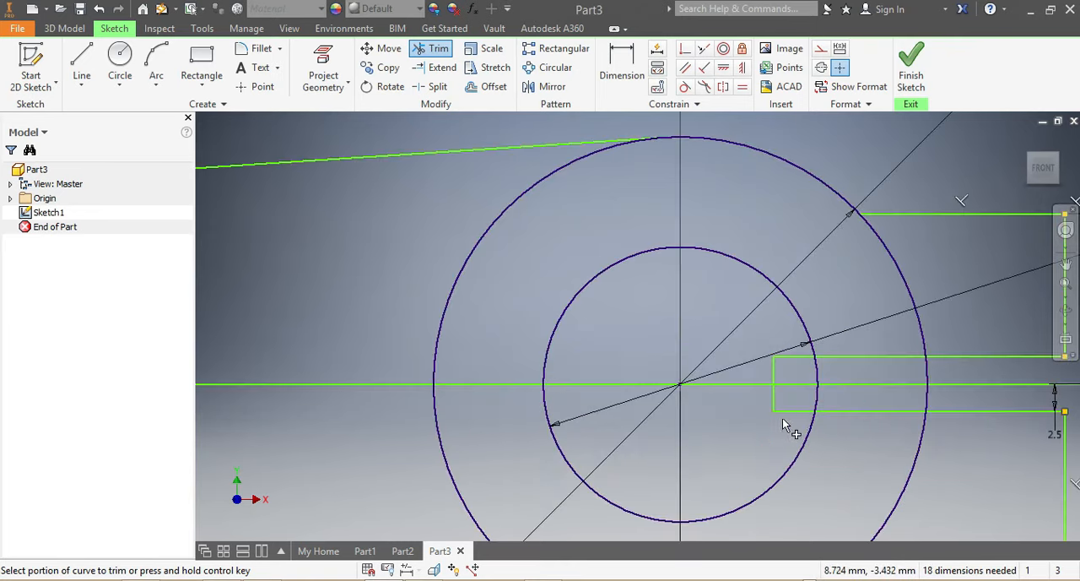
click(795, 408)
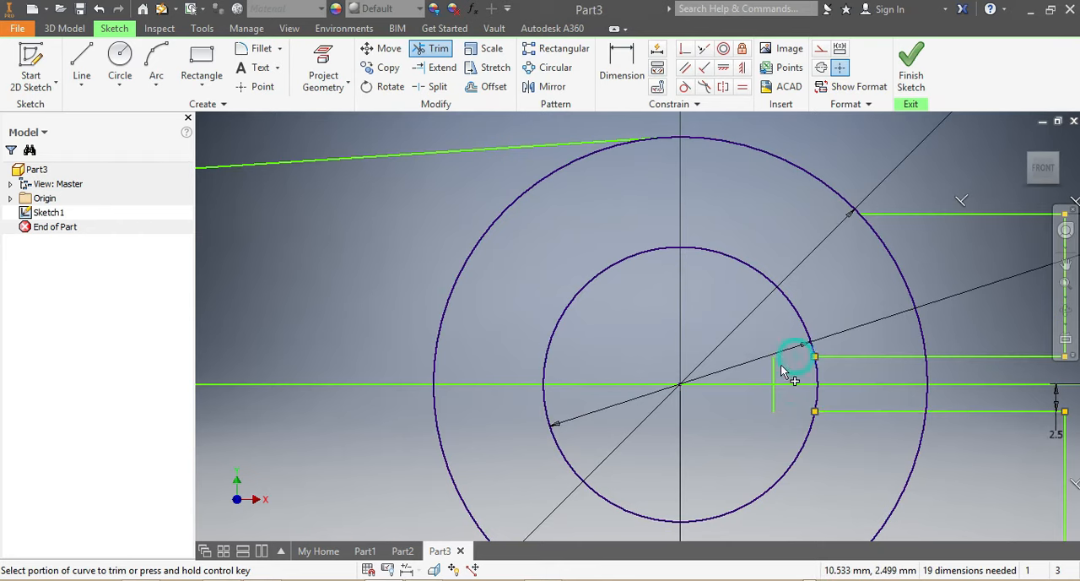
click(816, 378)
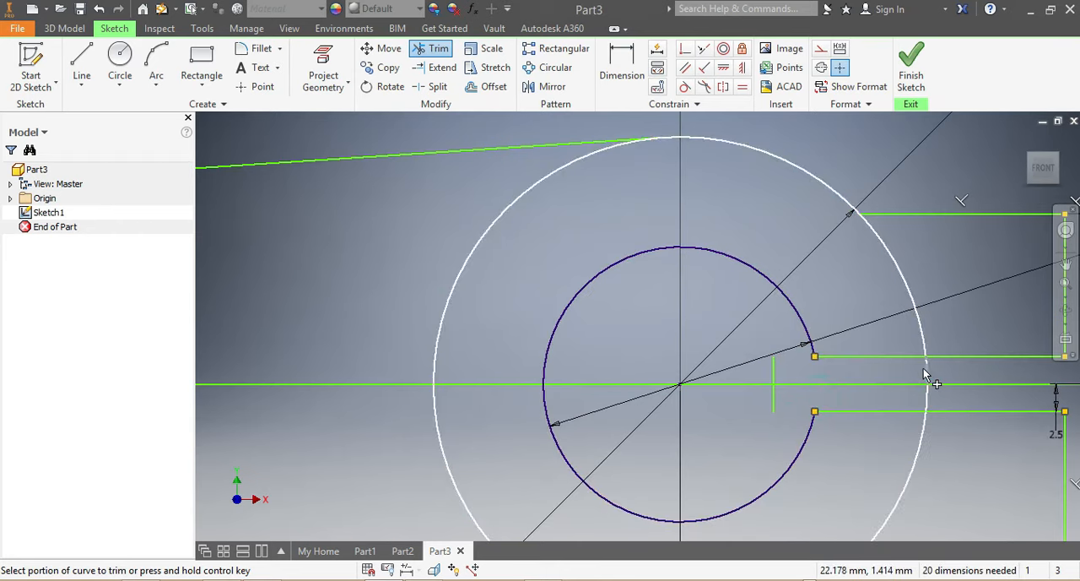
click(929, 402)
scroll(844, 426, down, 5)
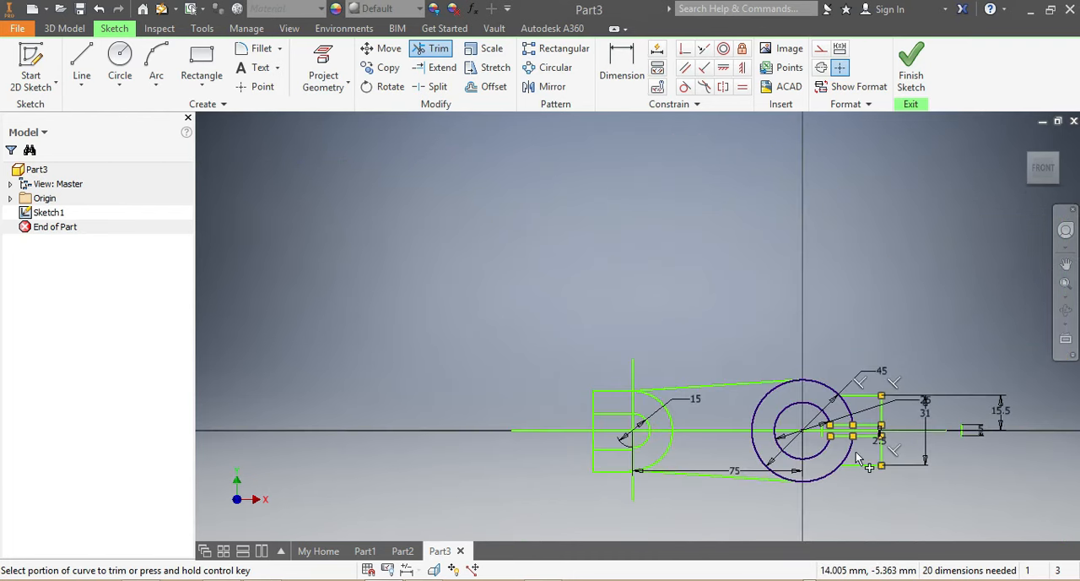
scroll(844, 438, up, 4)
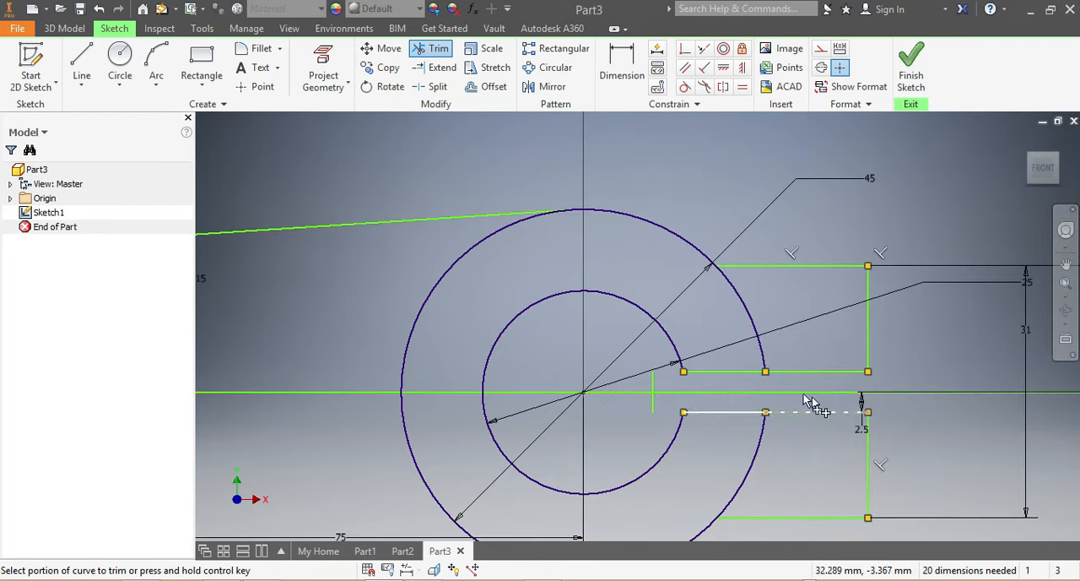
Trim away the leftover short vertical end line of the narrow rectangle inside the 25 mm circle.
click(655, 386)
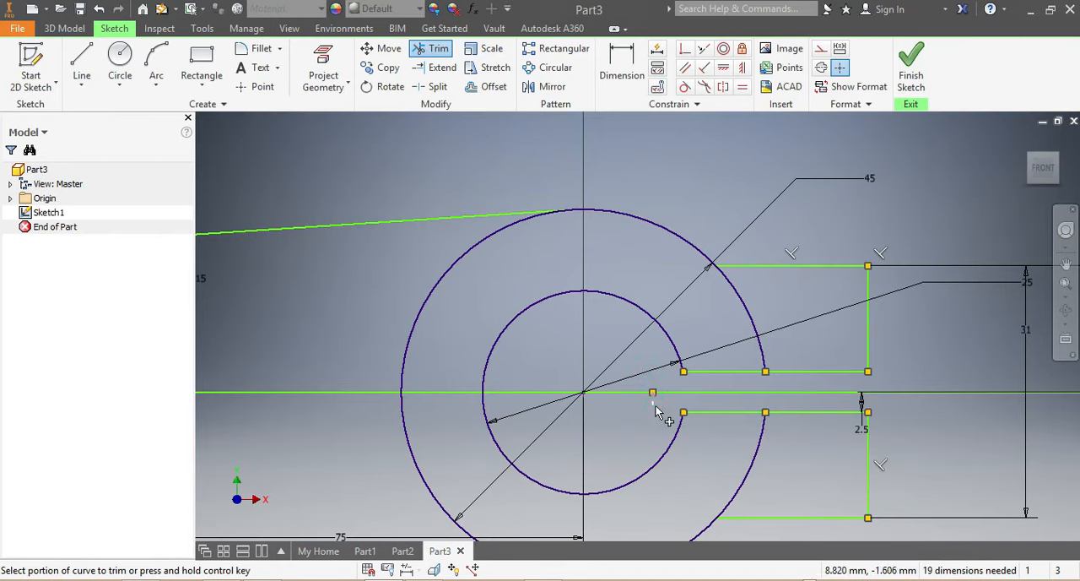
scroll(724, 446, down, 5)
scroll(675, 407, up, 6)
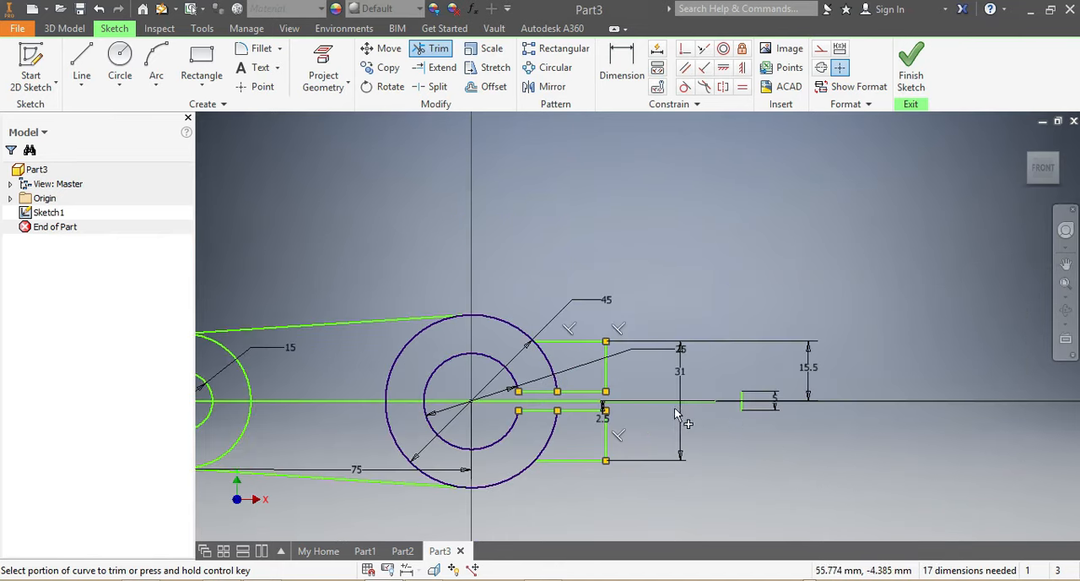
key(Escape)
Trim the left end's vertical edge between the two slot lines of the 15 mm arc to open the slot.
scroll(751, 395, down, 3)
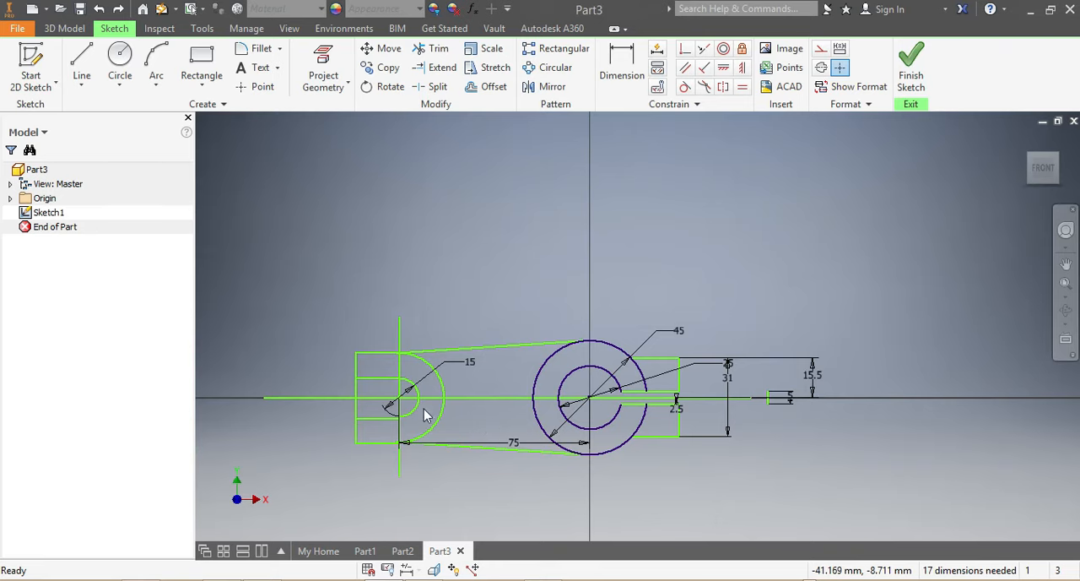
scroll(406, 398, up, 3)
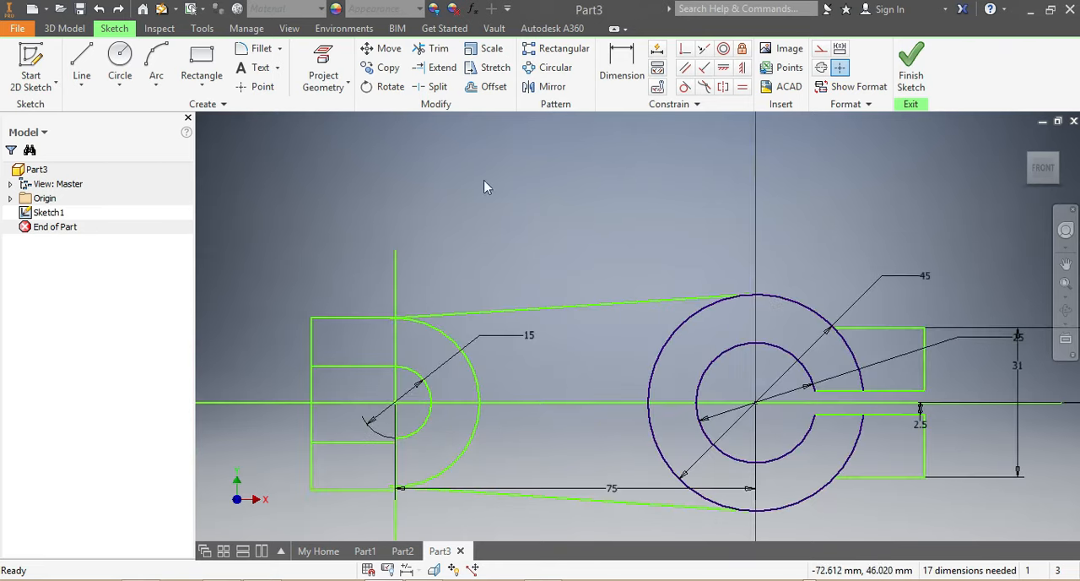
click(434, 48)
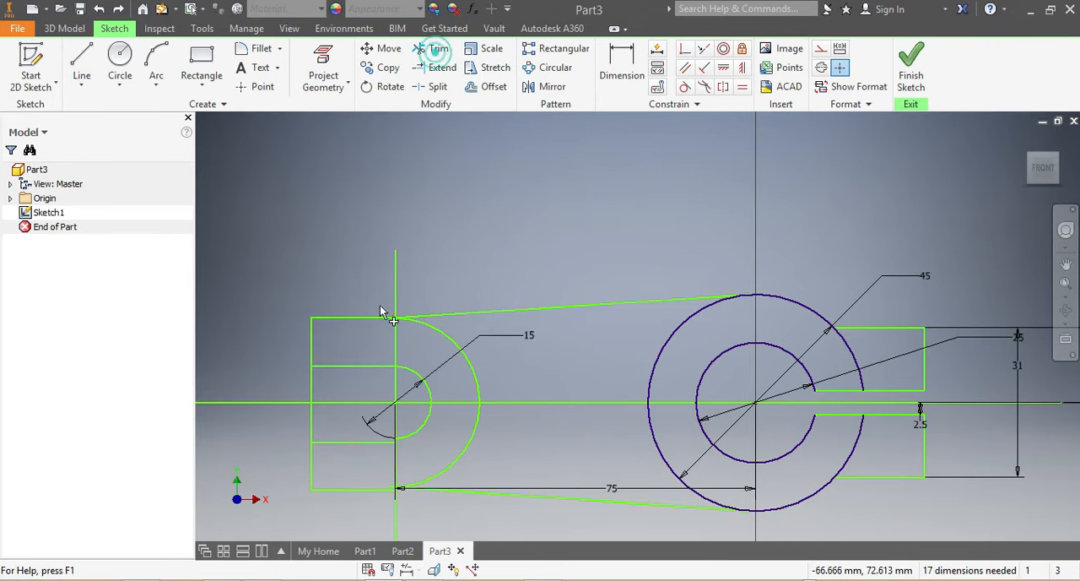
click(312, 385)
click(312, 428)
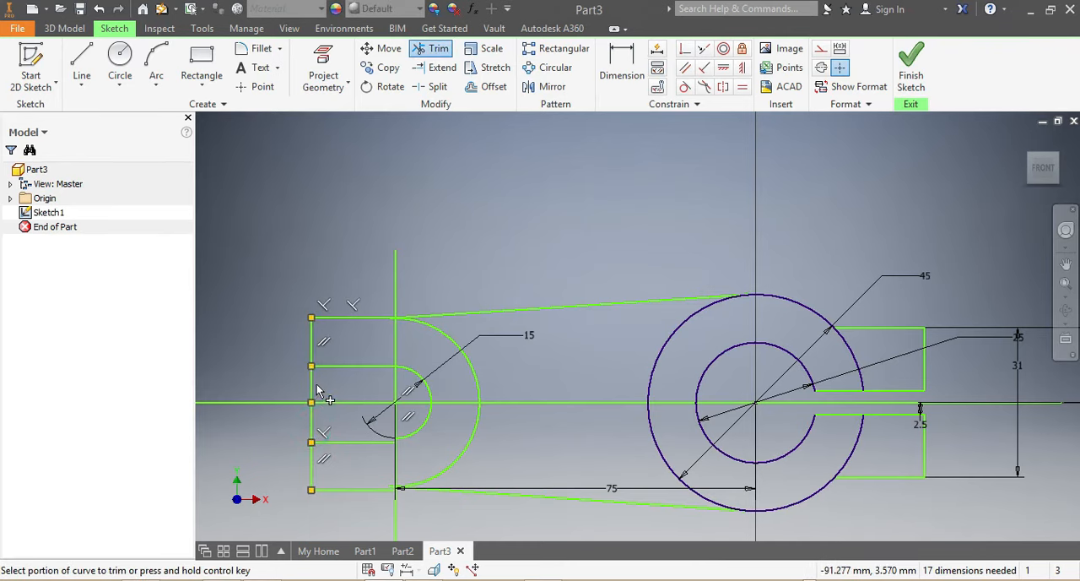
click(310, 387)
click(312, 429)
scroll(356, 434, up, 5)
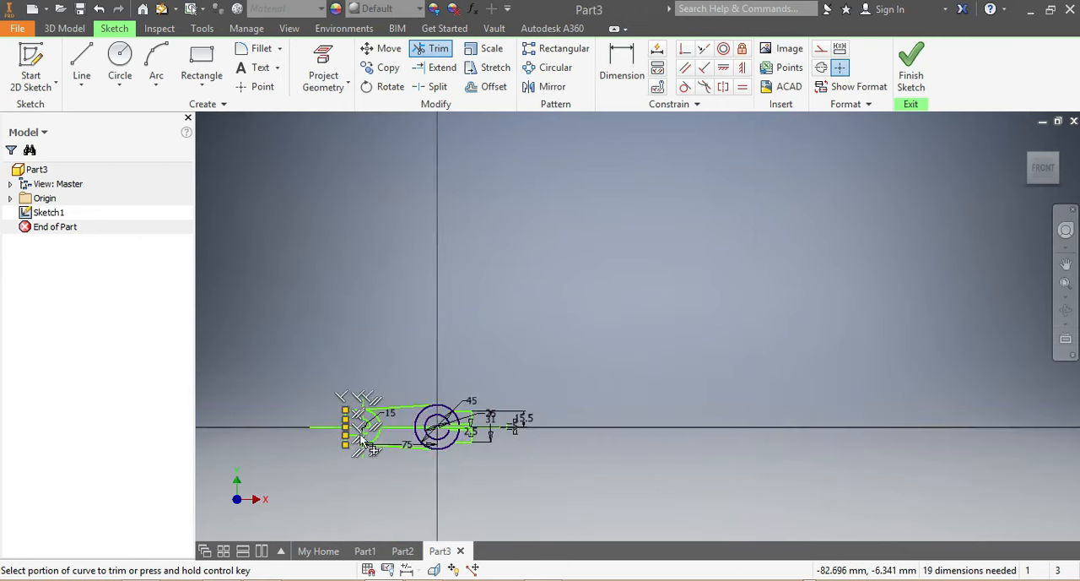
scroll(346, 475, down, 5)
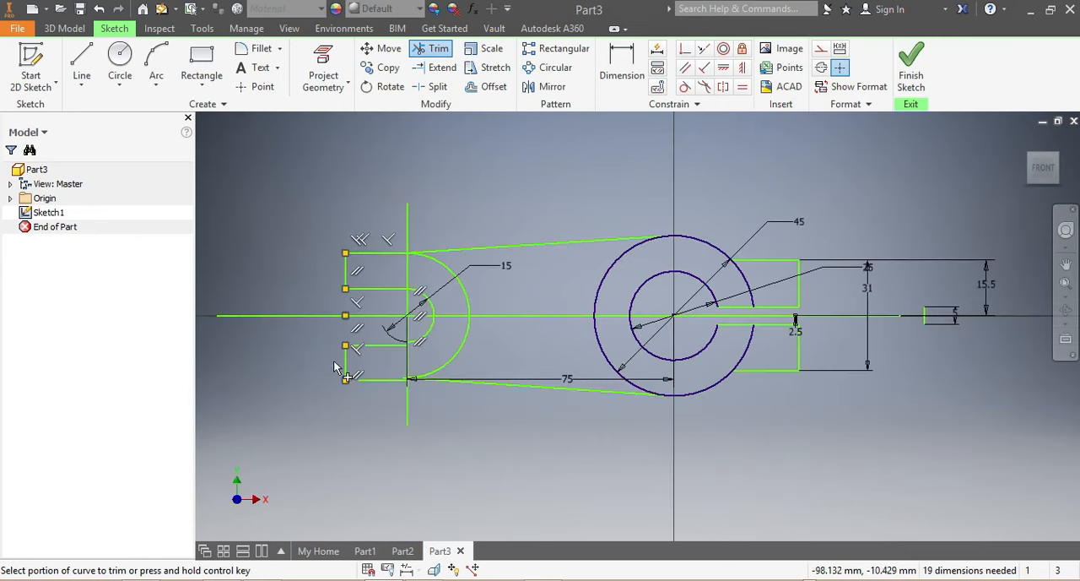
key(Escape)
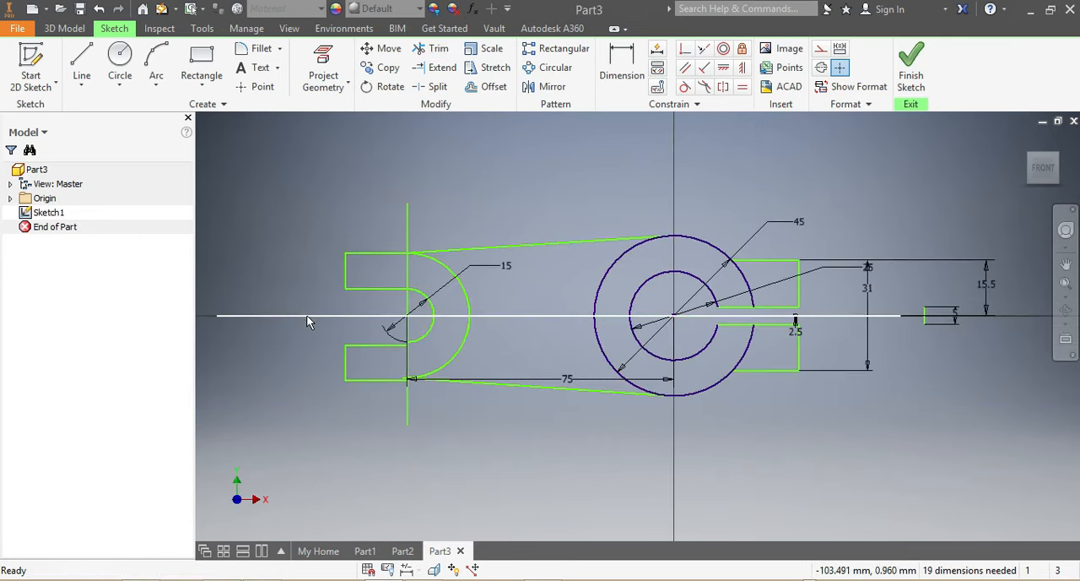
Delete the long horizontal centre line and the vertical line through the centre of the 15 mm arc.
click(305, 316)
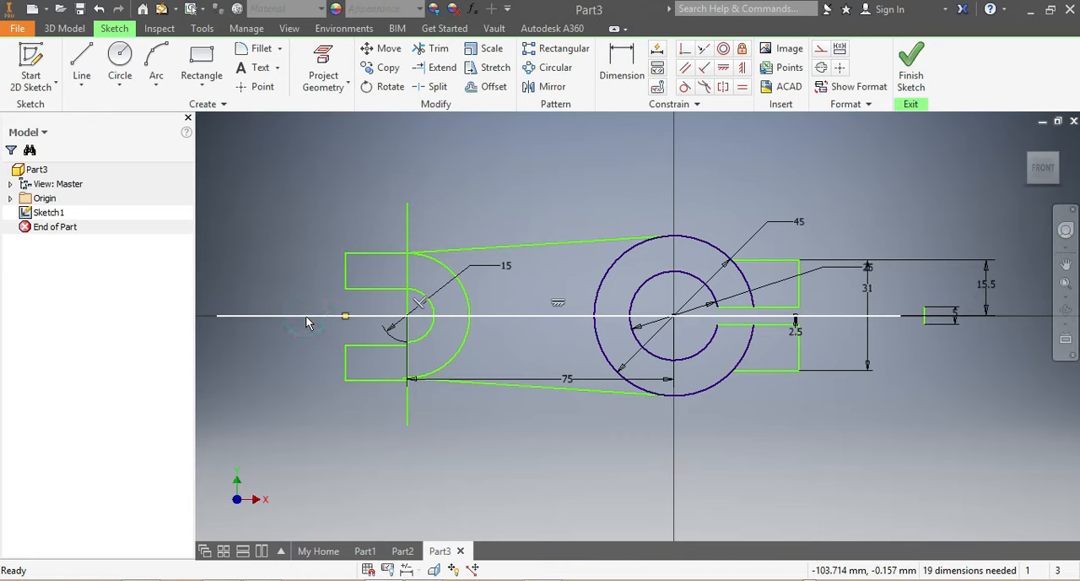
key(Delete)
click(409, 276)
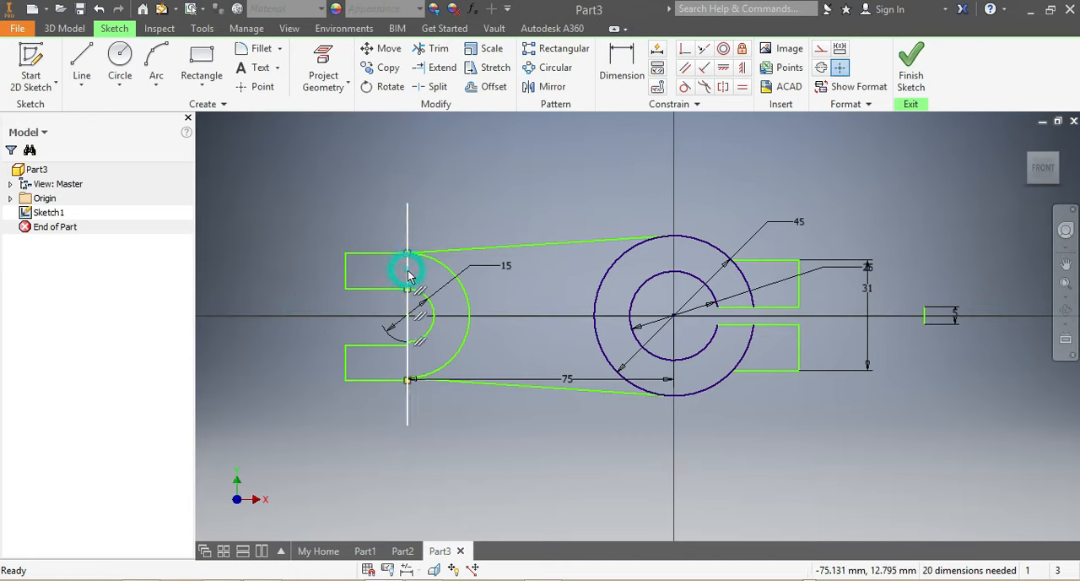
key(Delete)
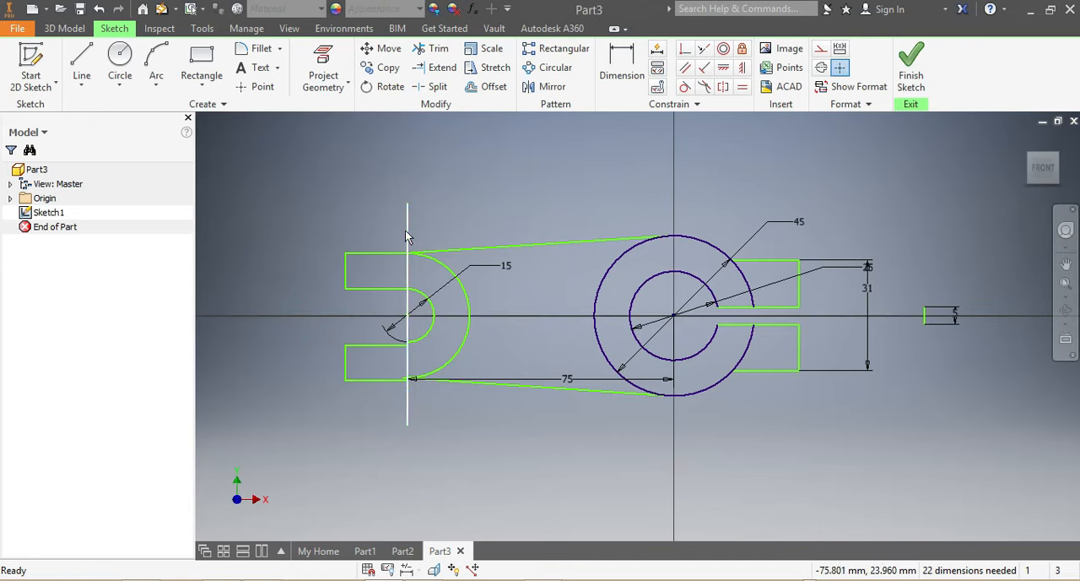
click(406, 229)
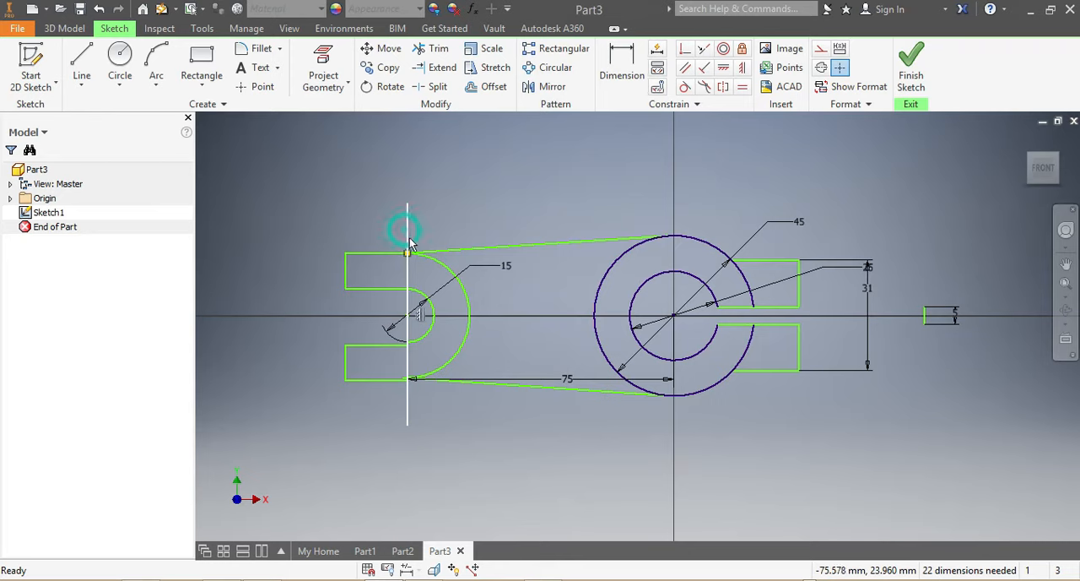
click(408, 309)
key(Delete)
scroll(551, 394, down, 2)
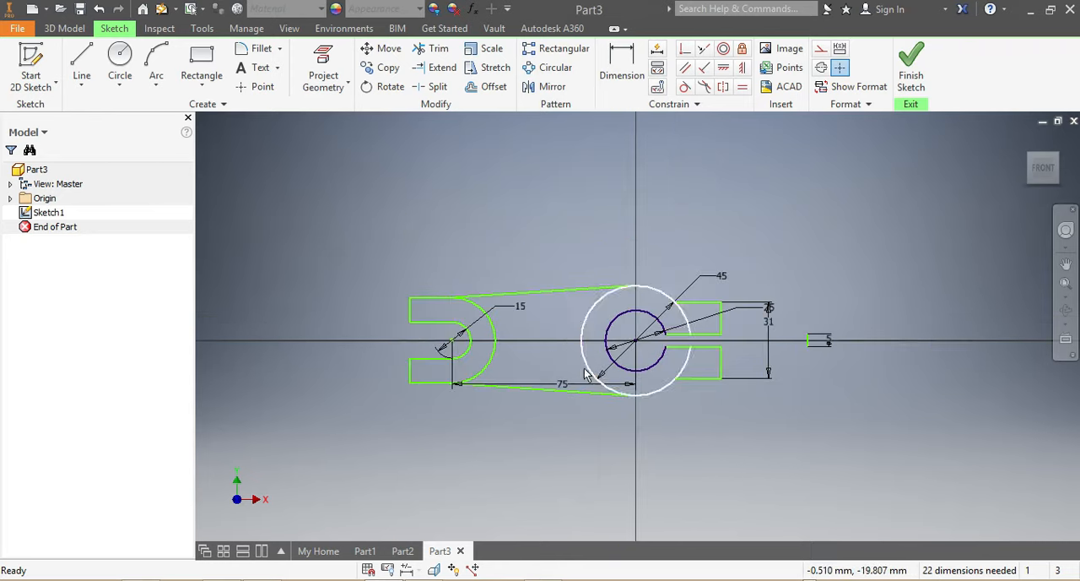
scroll(481, 345, up, 3)
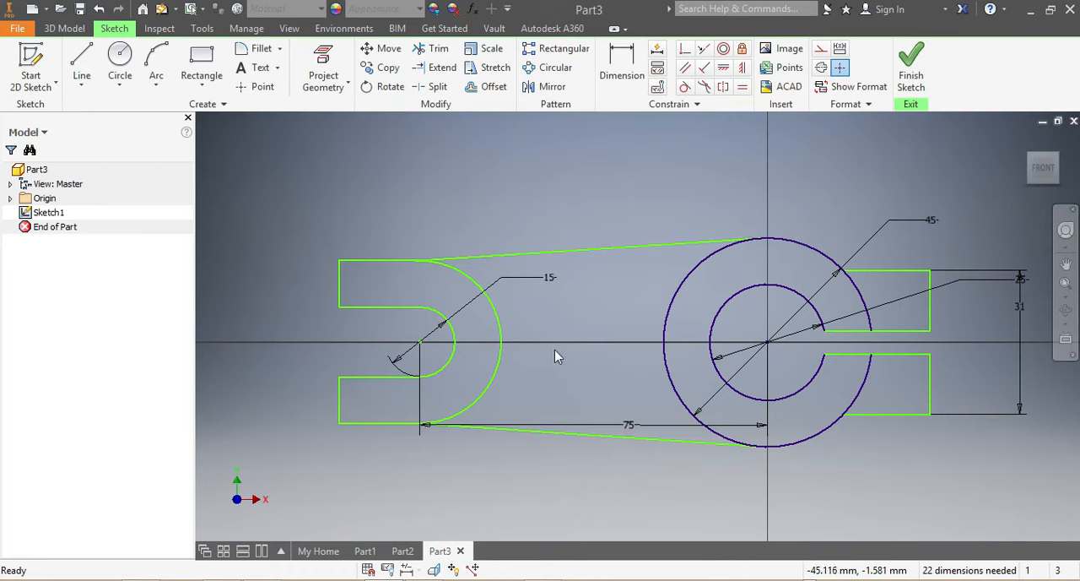
scroll(563, 339, down, 2)
scroll(563, 339, up, 2)
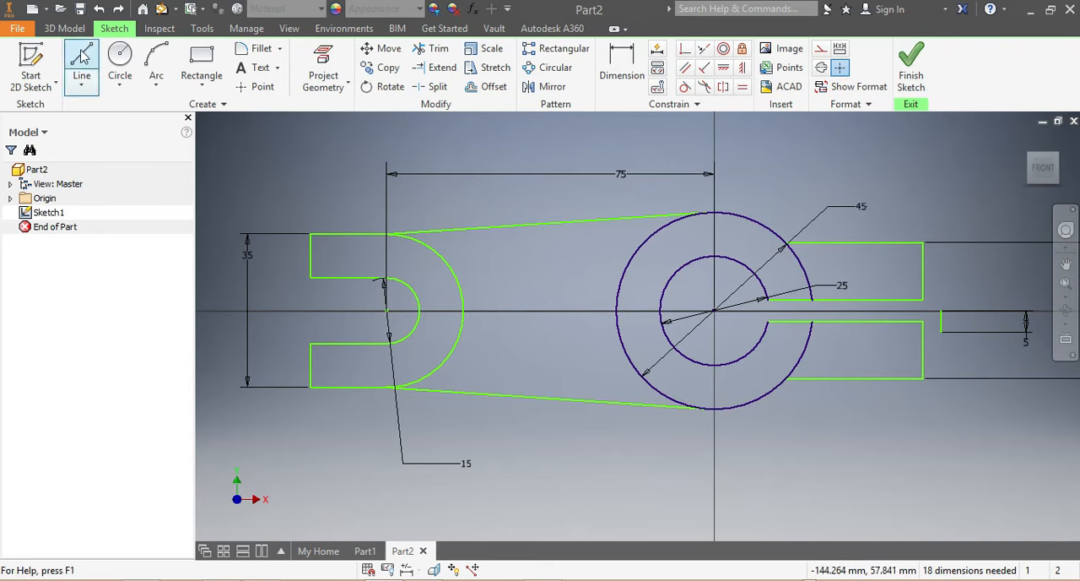
Extrude the slotted ring between the 25 mm and 45 mm circles asymmetrically, 35 mm upward and 15 mm downward.
click(64, 27)
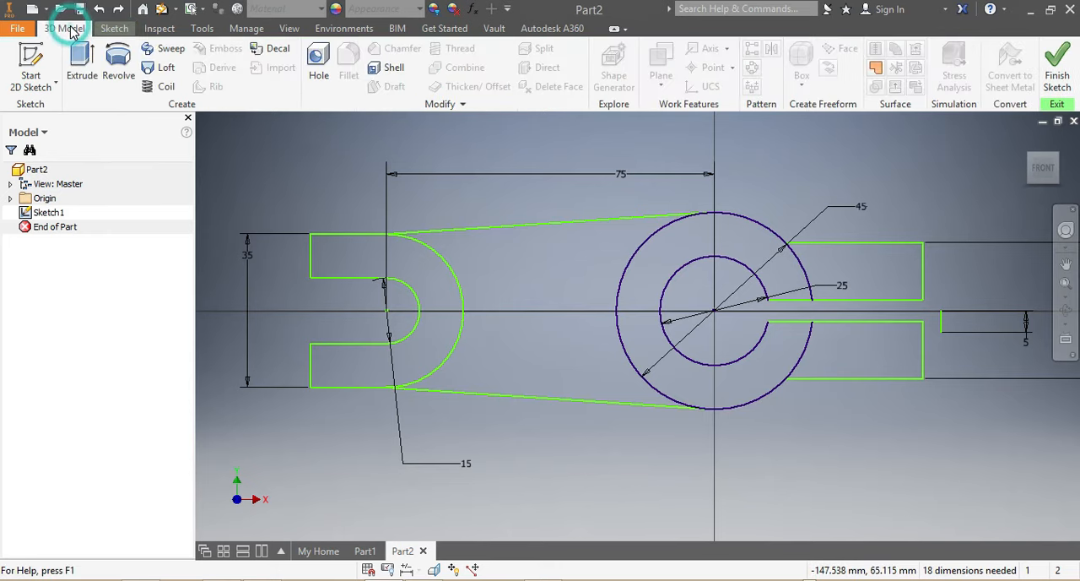
click(82, 66)
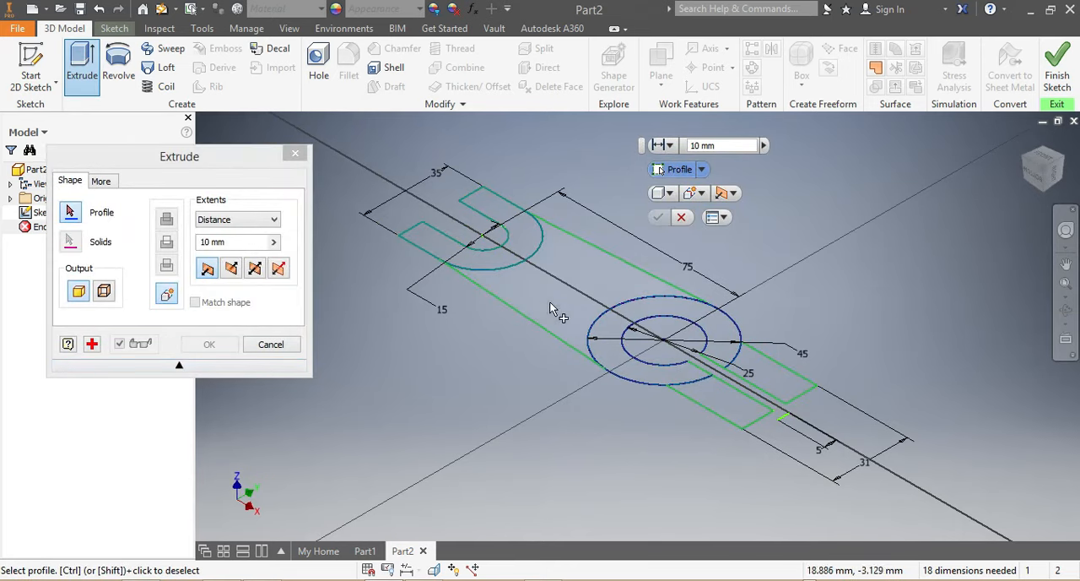
click(633, 378)
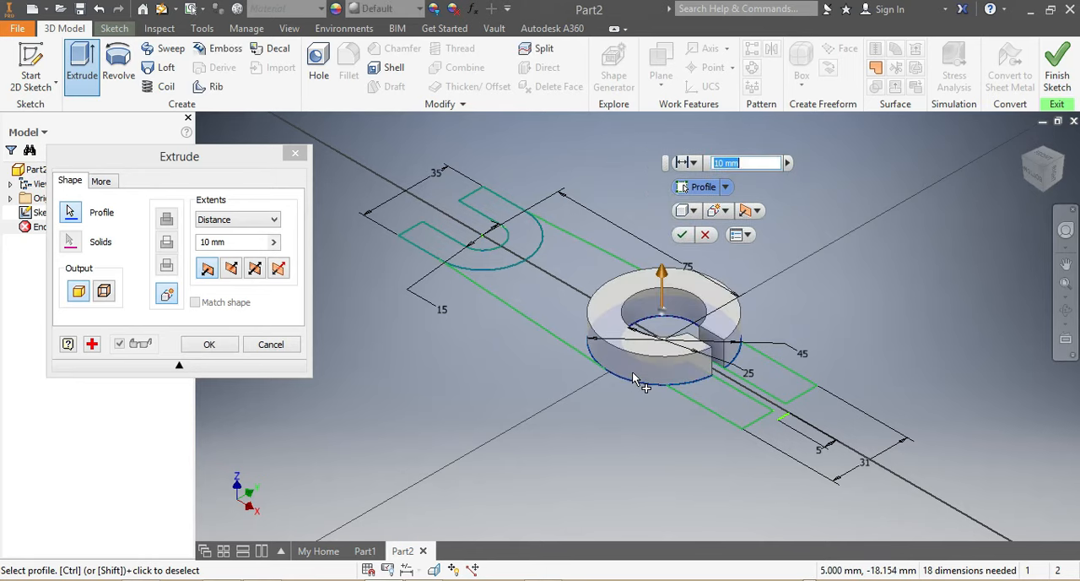
click(278, 268)
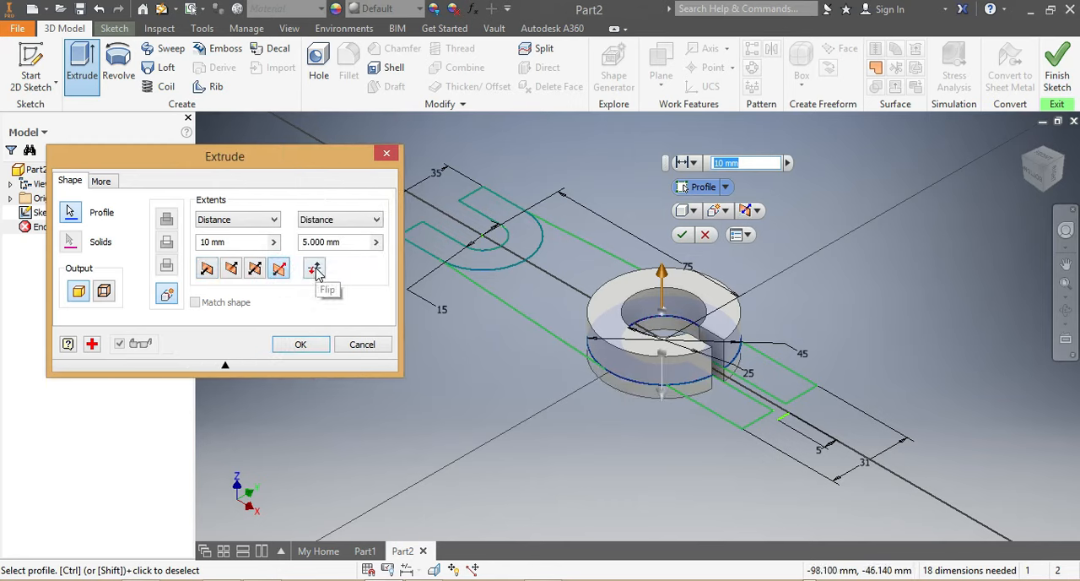
click(315, 269)
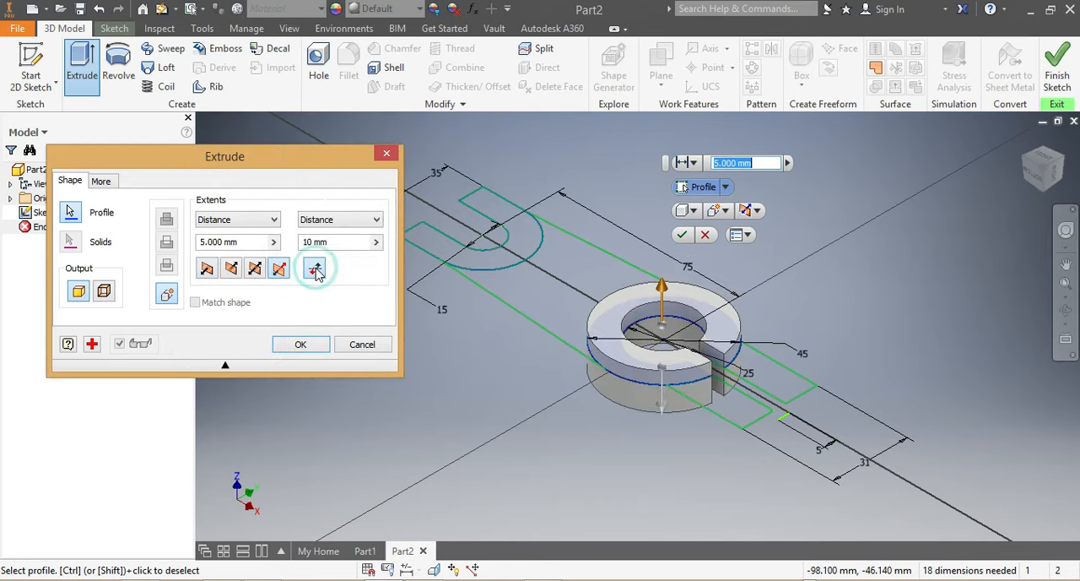
double_click(221, 242)
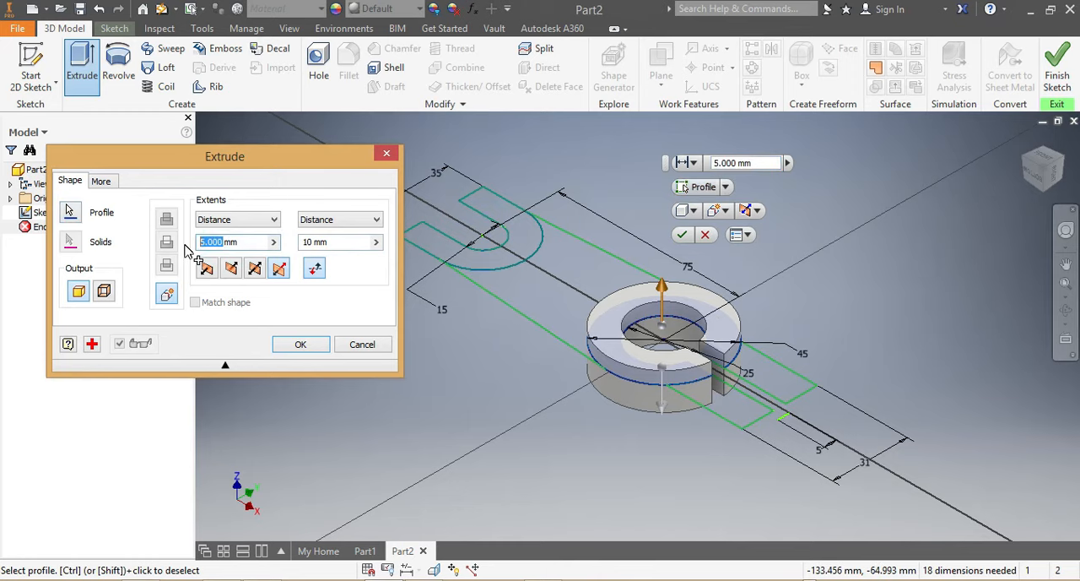
text(3)
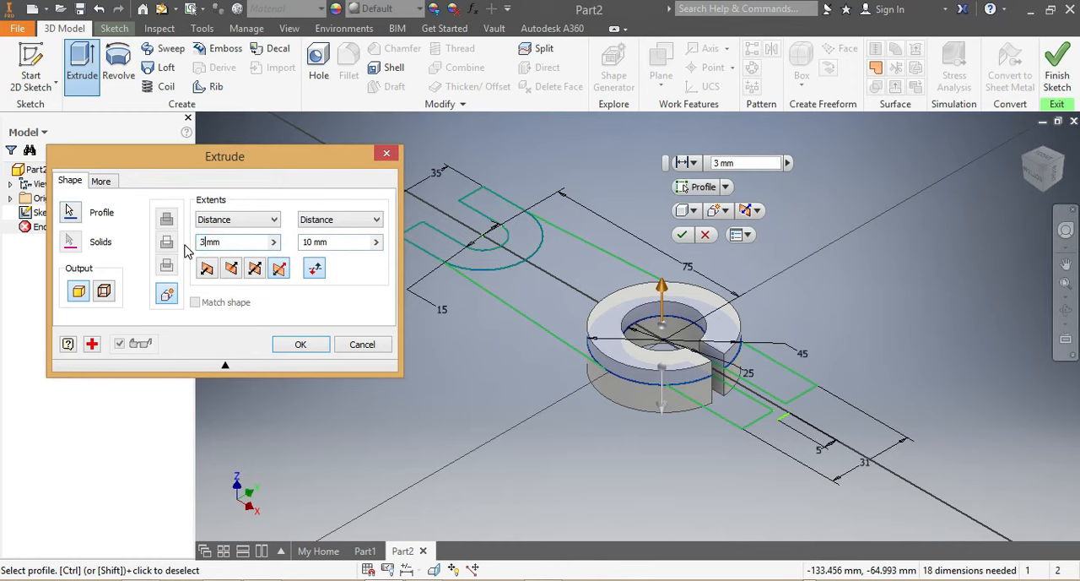
double_click(312, 242)
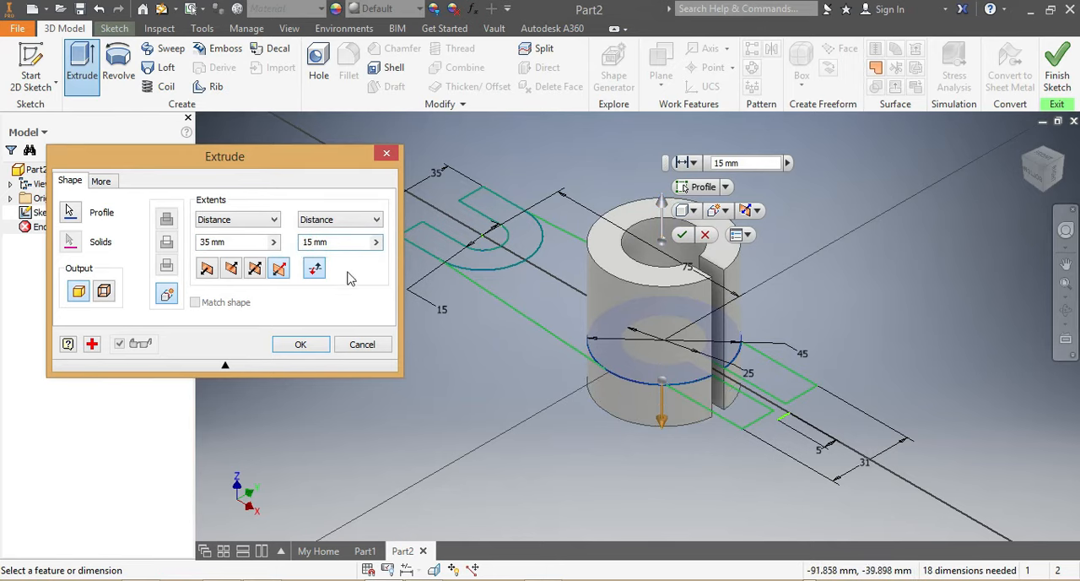
click(297, 346)
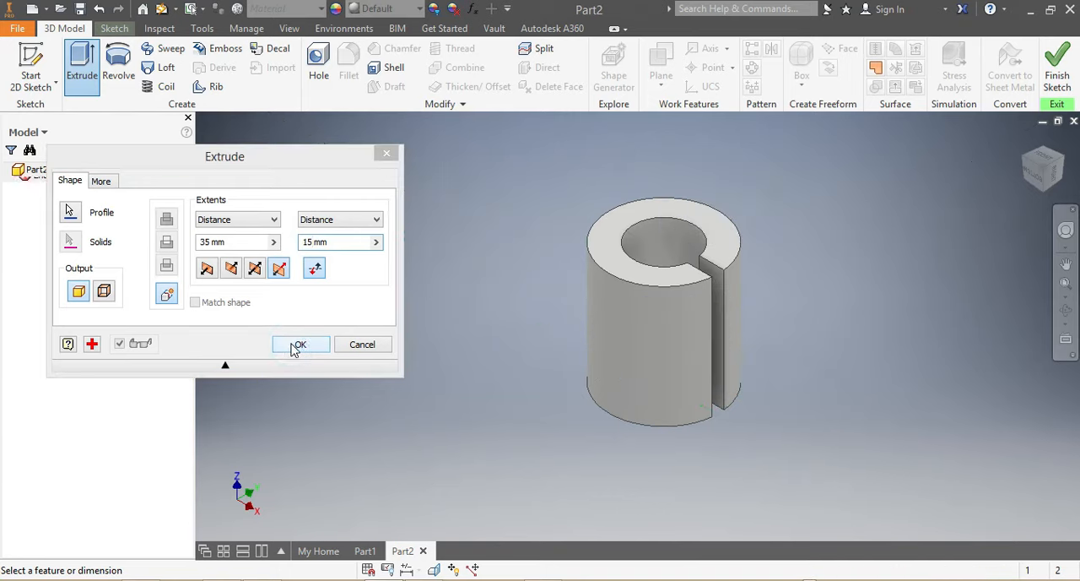
Share the ring extrusion's sketch so its other profiles can be reused.
click(9, 213)
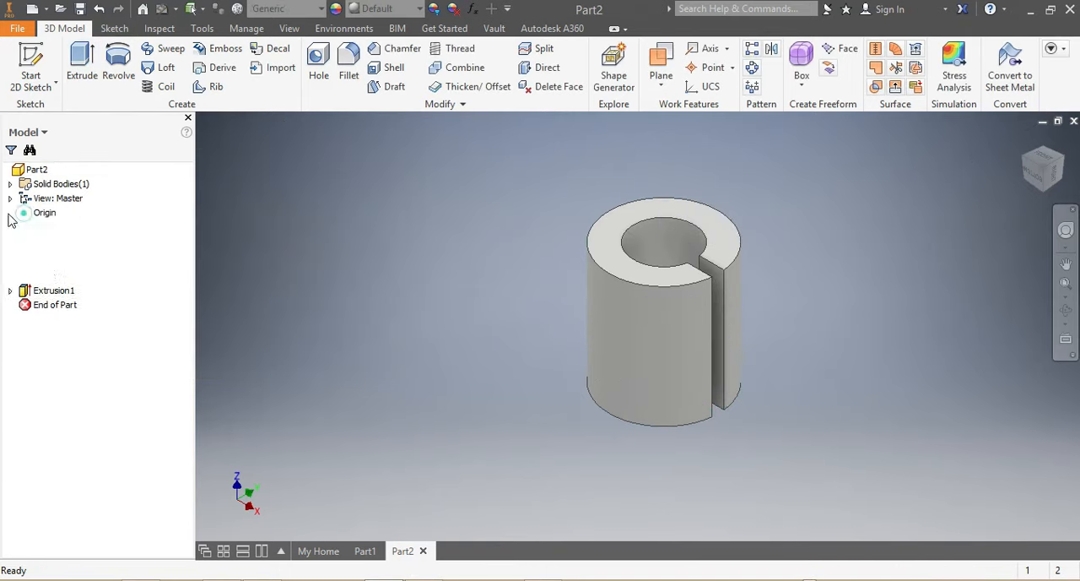
click(10, 213)
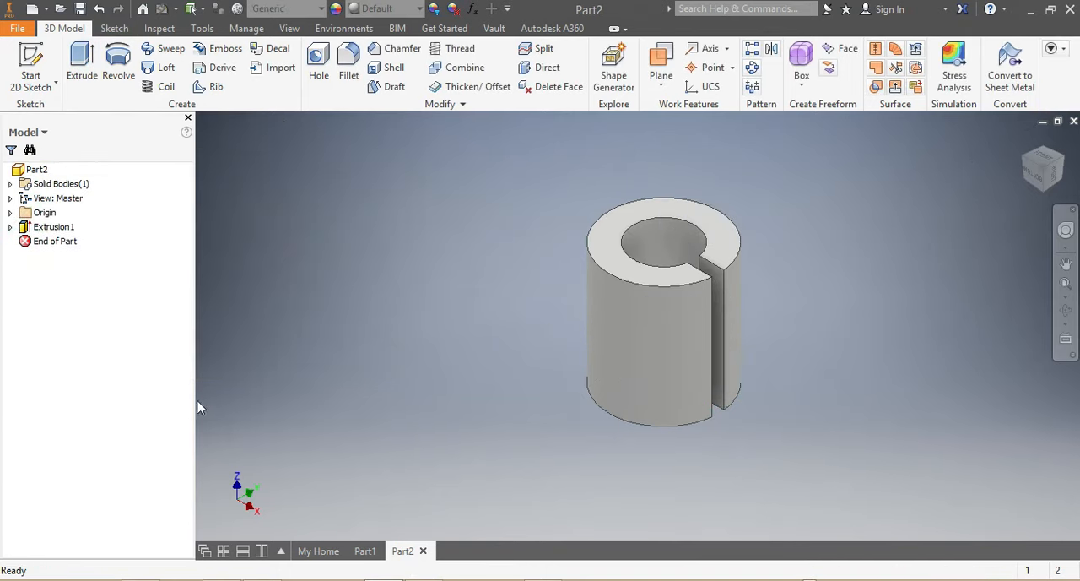
click(10, 227)
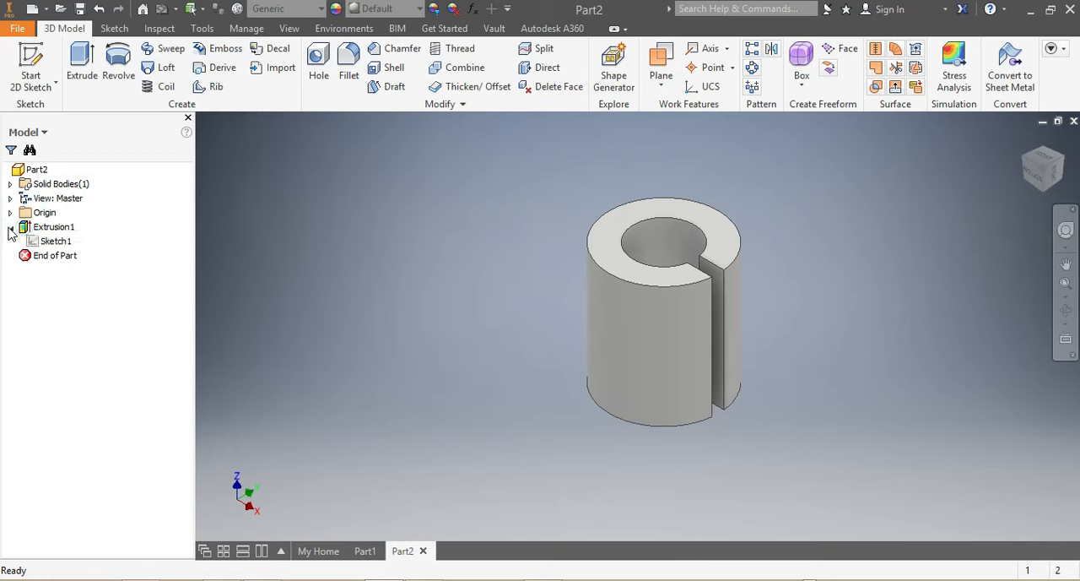
click(56, 242)
right_click(63, 244)
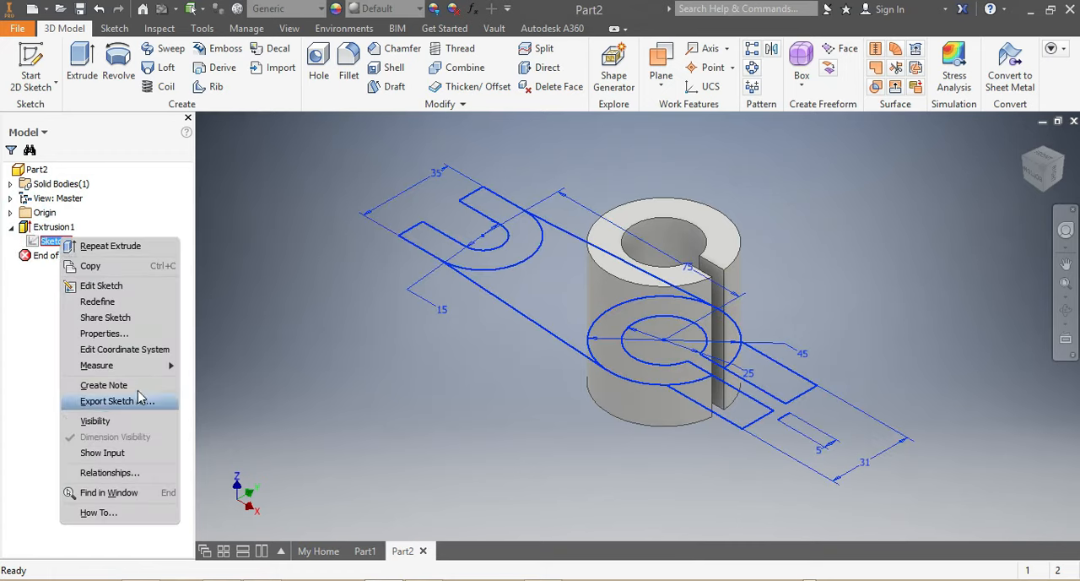
Extrude the U-shaped slotted end profile asymmetrically, 5 mm upward and 15 mm downward.
click(82, 61)
click(525, 242)
click(277, 268)
double_click(223, 241)
text(5)
double_click(325, 241)
text(15)
click(298, 346)
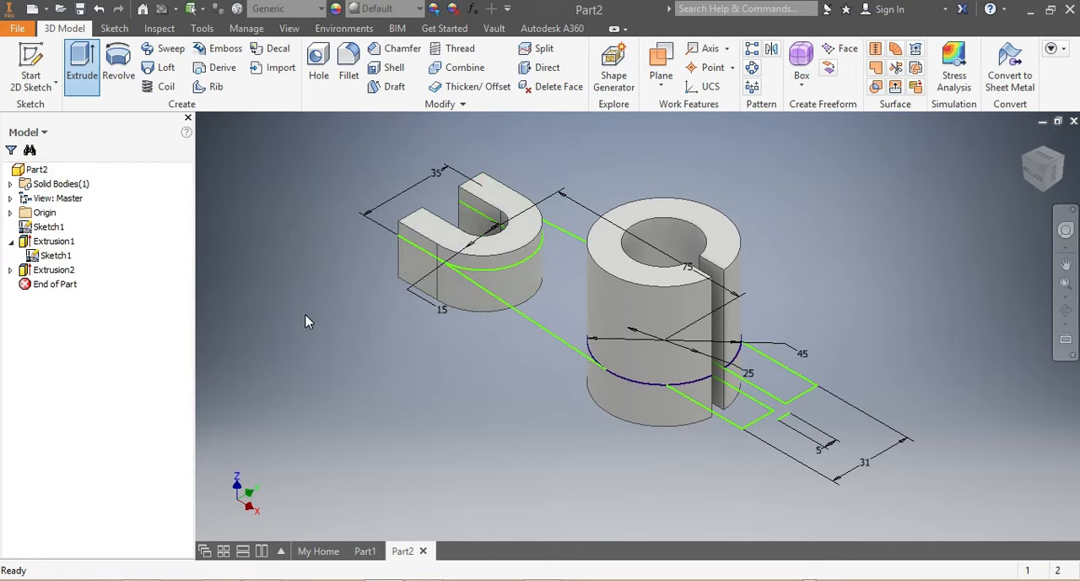
Extrude the web profile between the U-shaped end and the ring 10 mm downward, joined to the body.
click(82, 63)
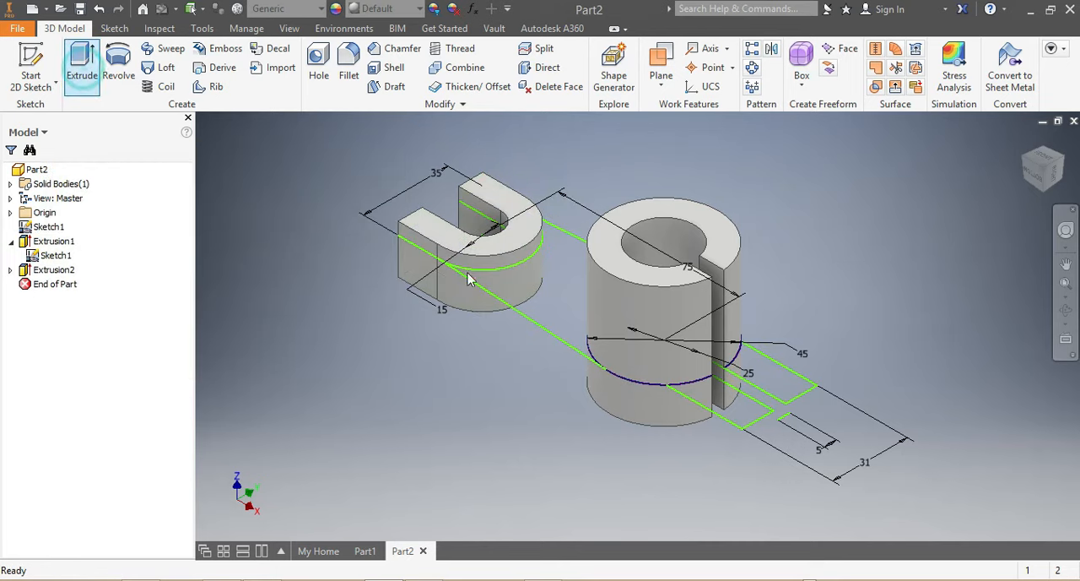
click(532, 322)
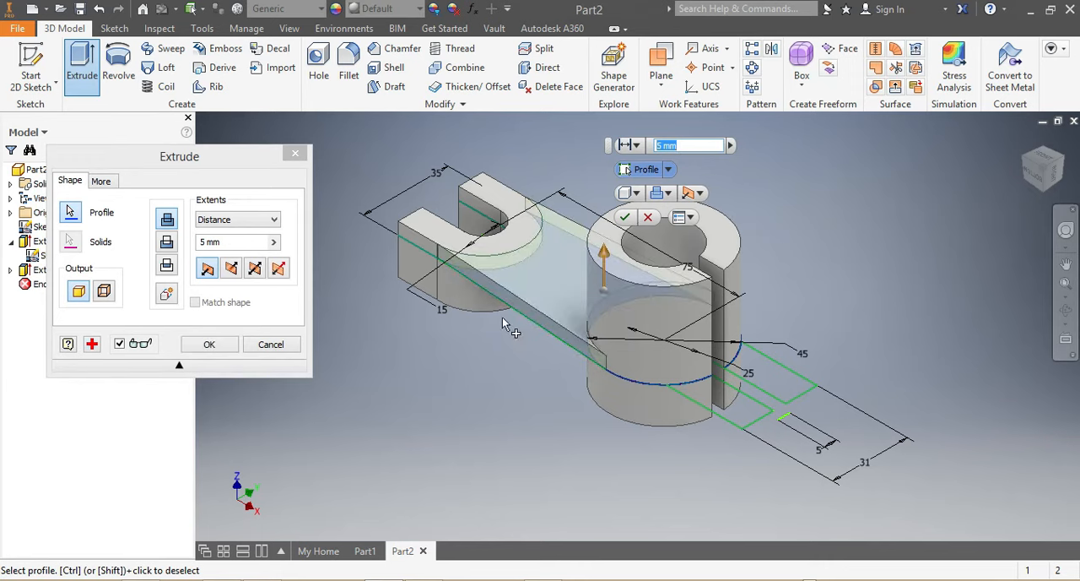
click(231, 269)
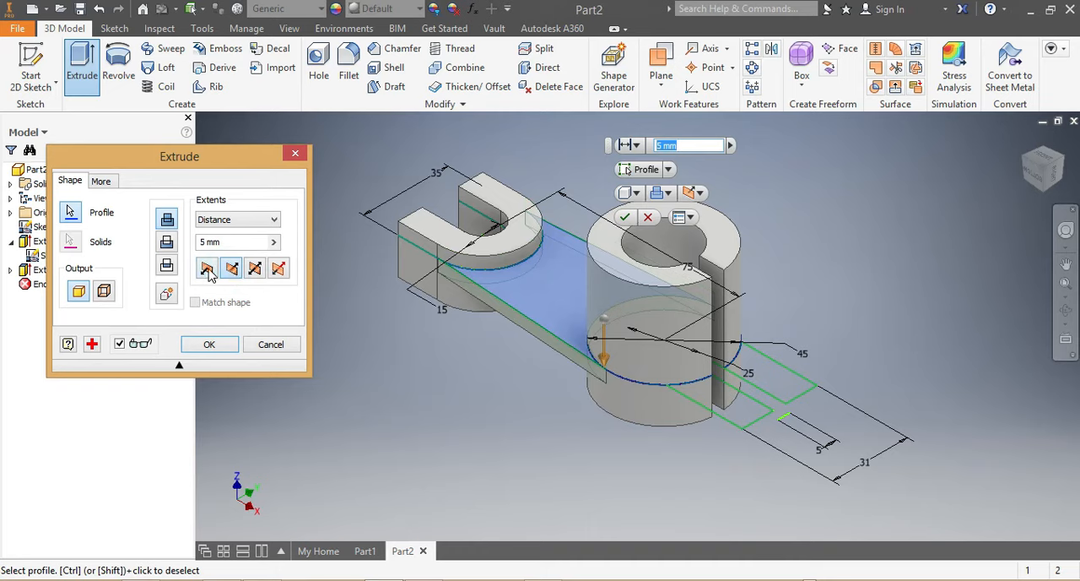
drag(228, 244, 200, 246)
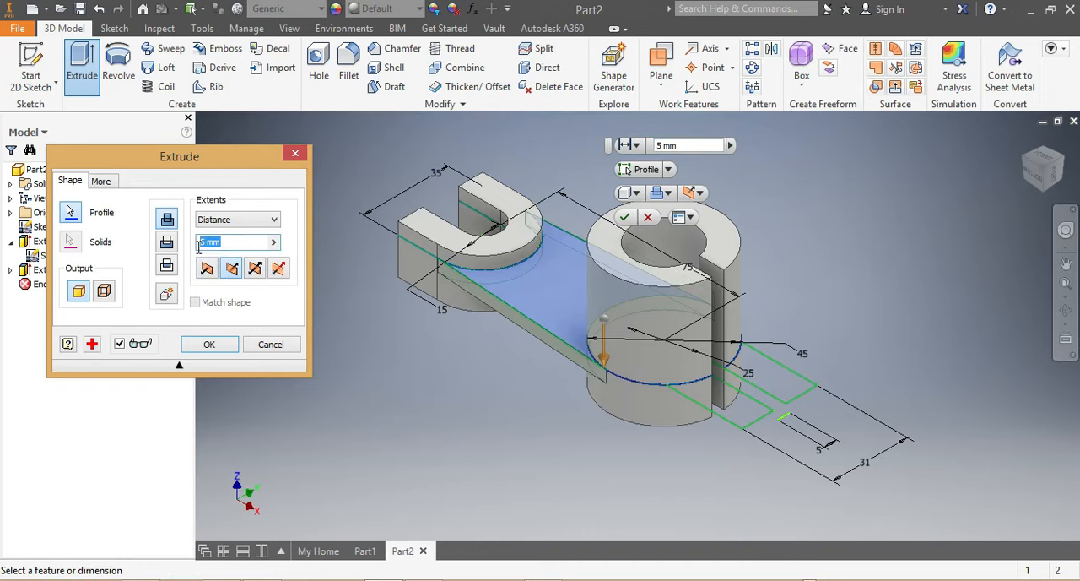
text(10)
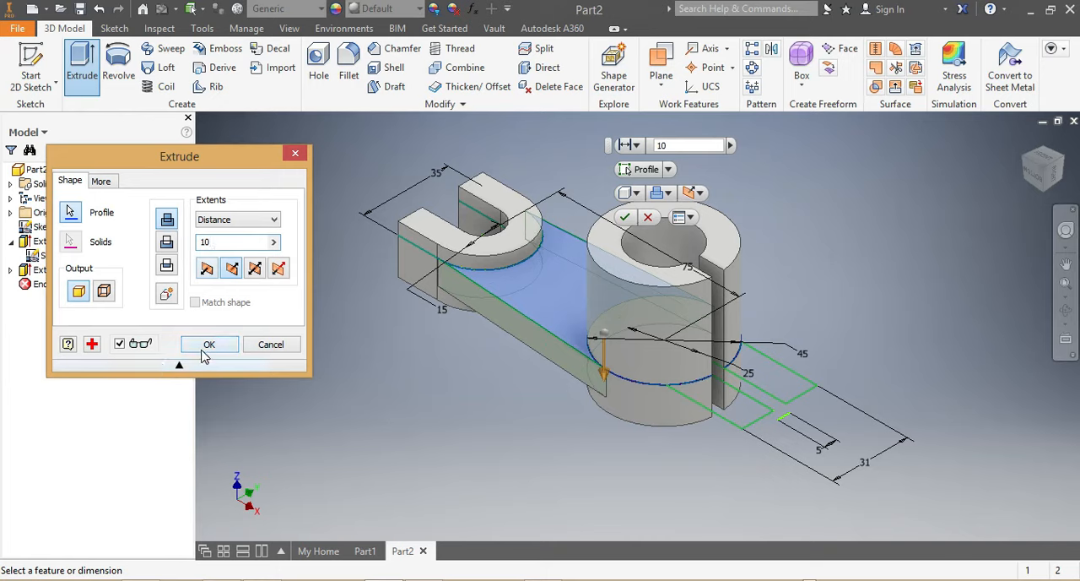
click(208, 346)
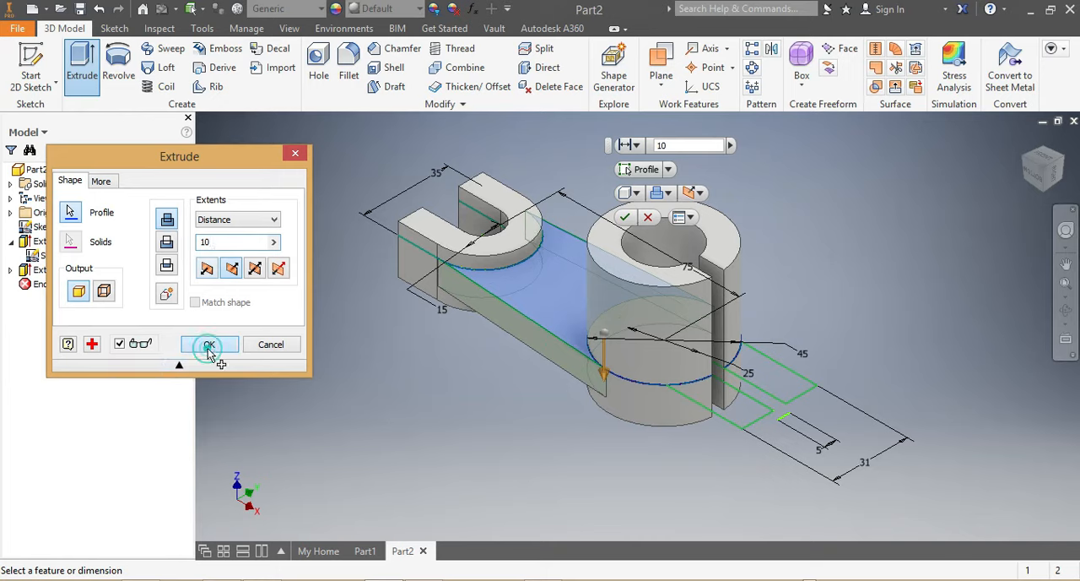
Extrude both rectangular lug profiles beside the ring's slit asymmetrically, 25 mm upward and 5 mm downward.
click(81, 74)
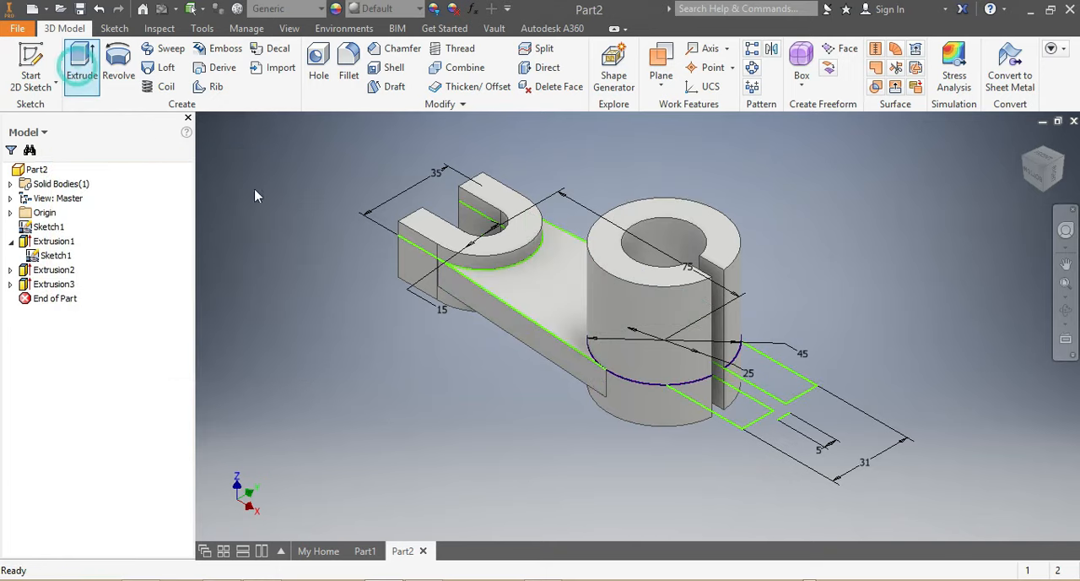
click(754, 421)
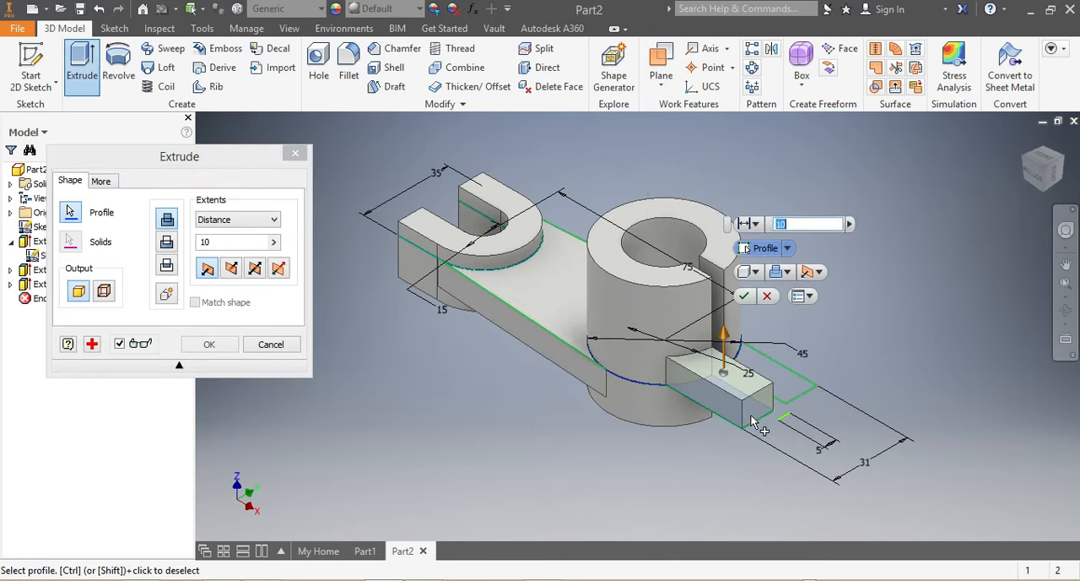
click(794, 400)
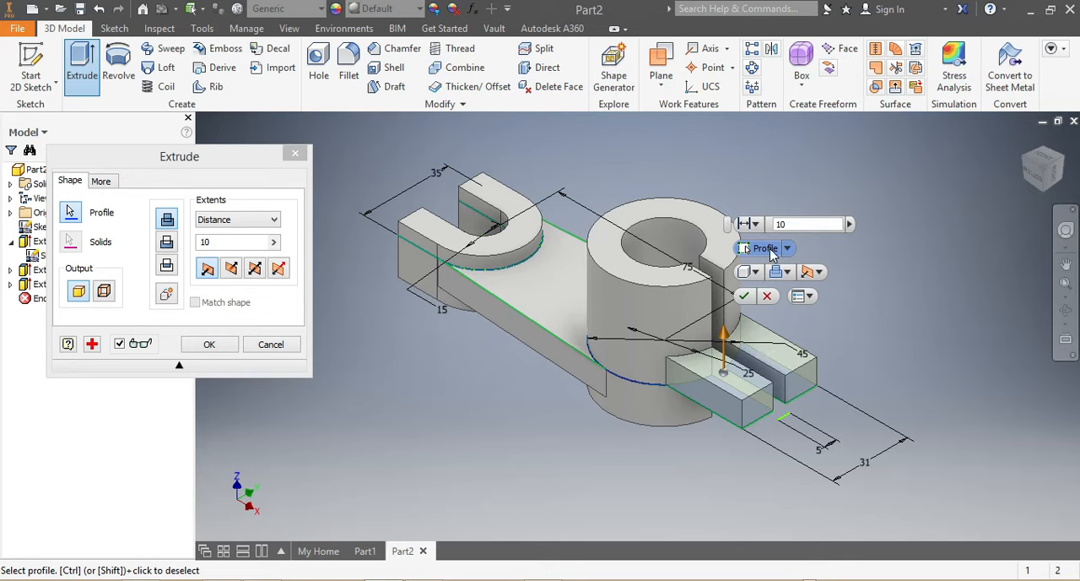
click(791, 224)
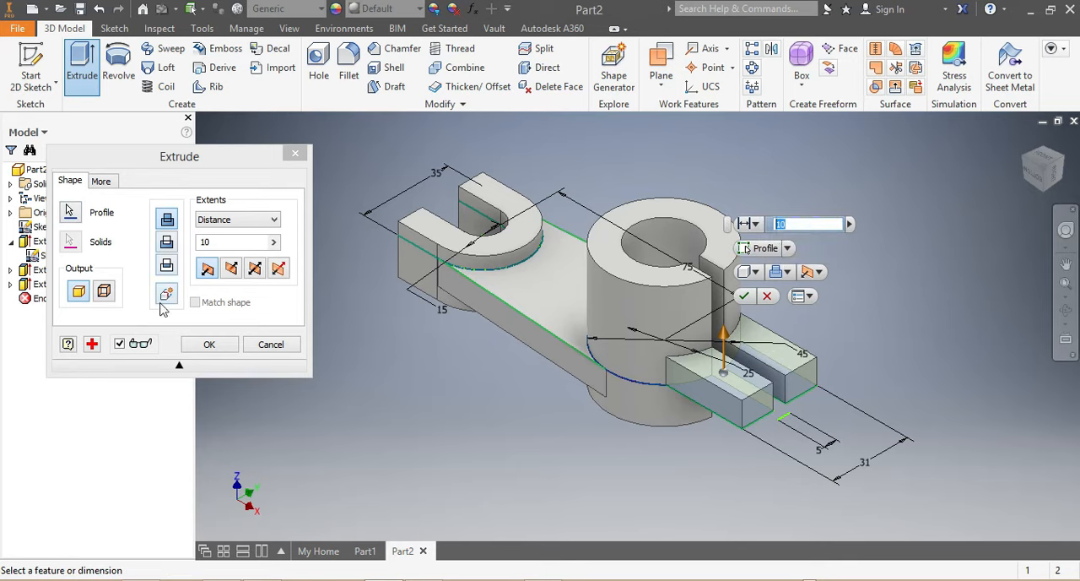
click(278, 269)
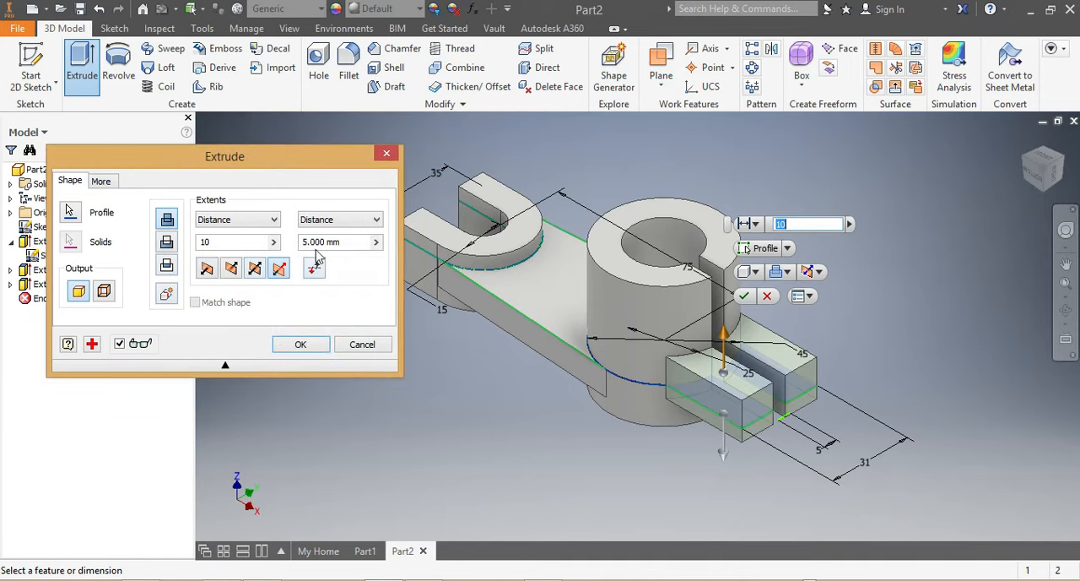
click(203, 242)
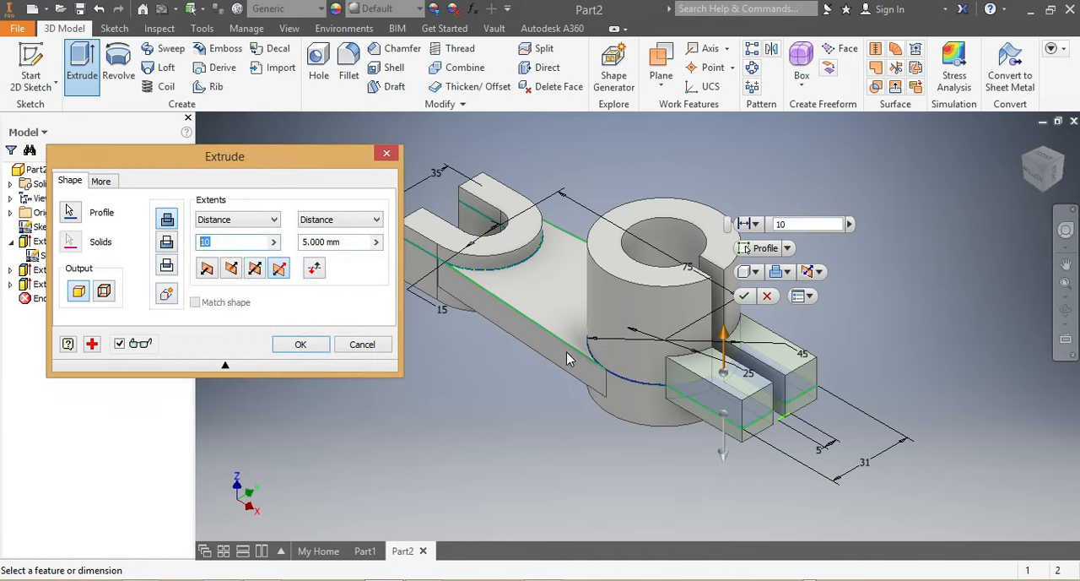
text(25)
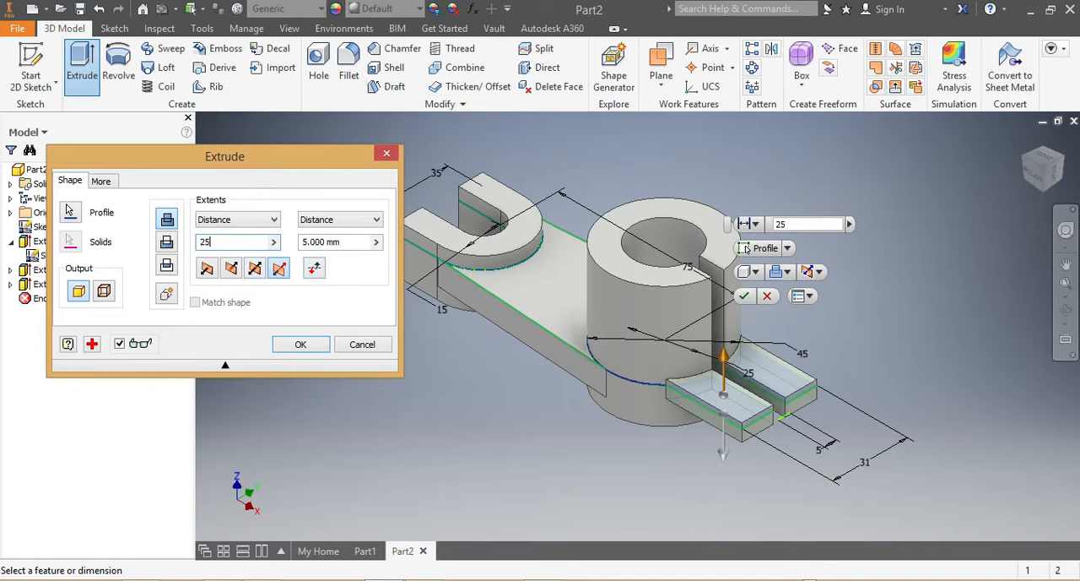
click(1040, 180)
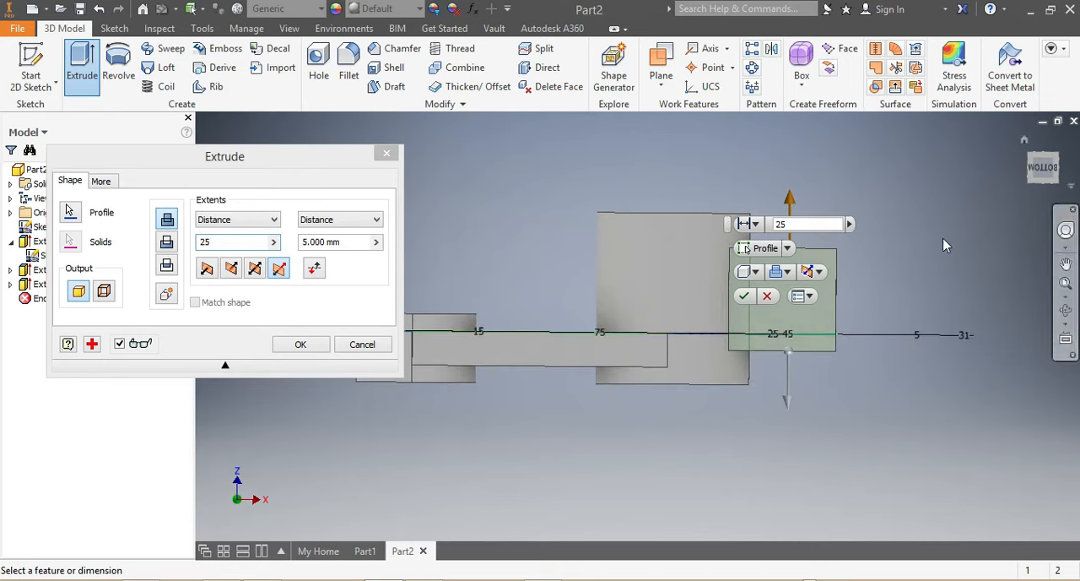
click(746, 297)
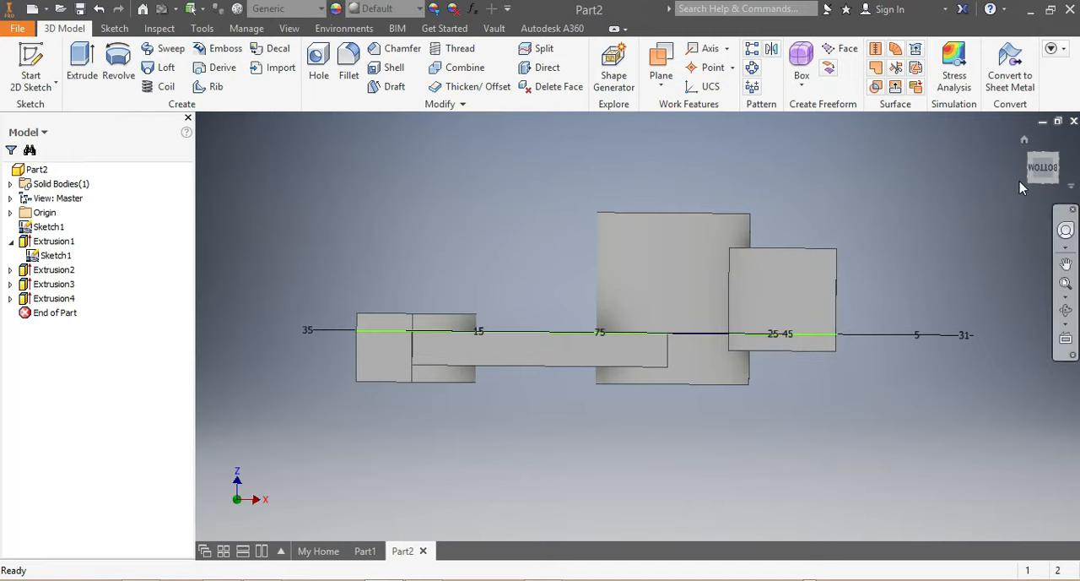
Start a new sketch on the flat outer side face of the clamp lug.
click(1033, 178)
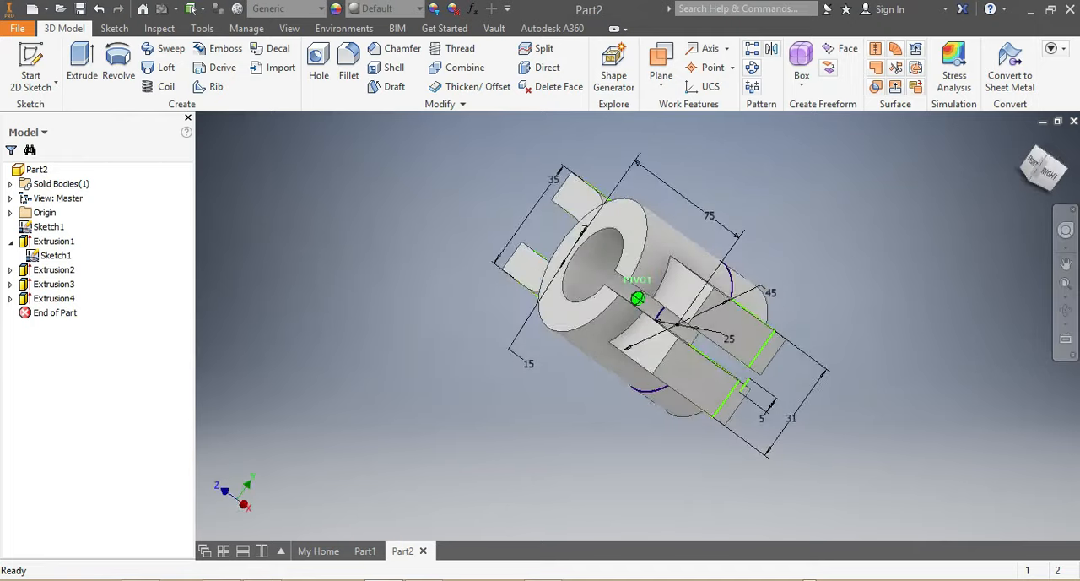
mouse_move(1033, 175)
mouse_down()
mouse_move(1019, 179)
mouse_move(1019, 200)
mouse_move(1034, 156)
mouse_move(1038, 179)
mouse_move(1045, 159)
mouse_move(1027, 180)
mouse_up()
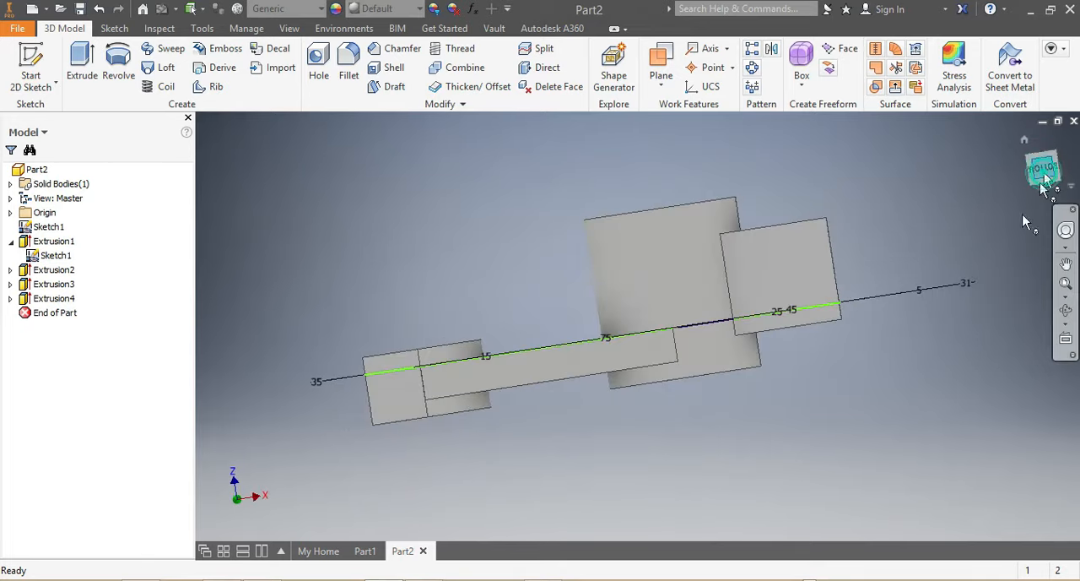
scroll(847, 338, up, 1)
scroll(710, 334, down, 5)
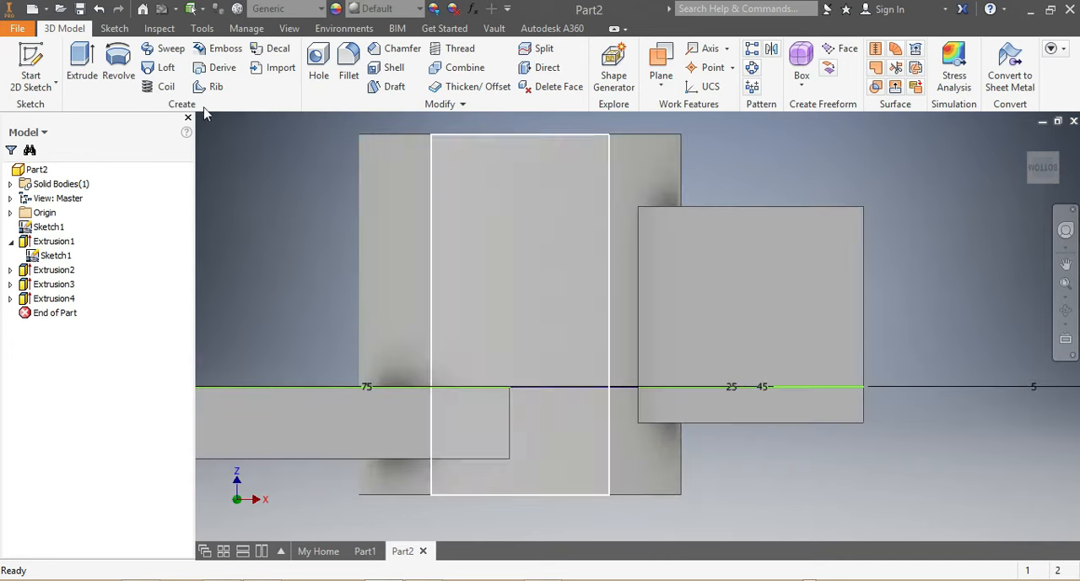
click(114, 27)
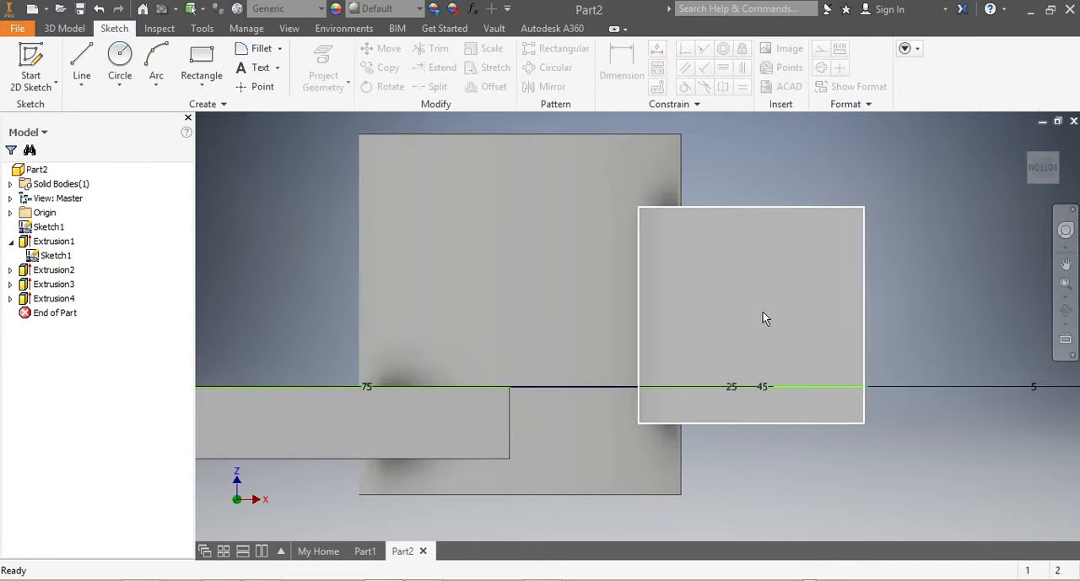
click(755, 306)
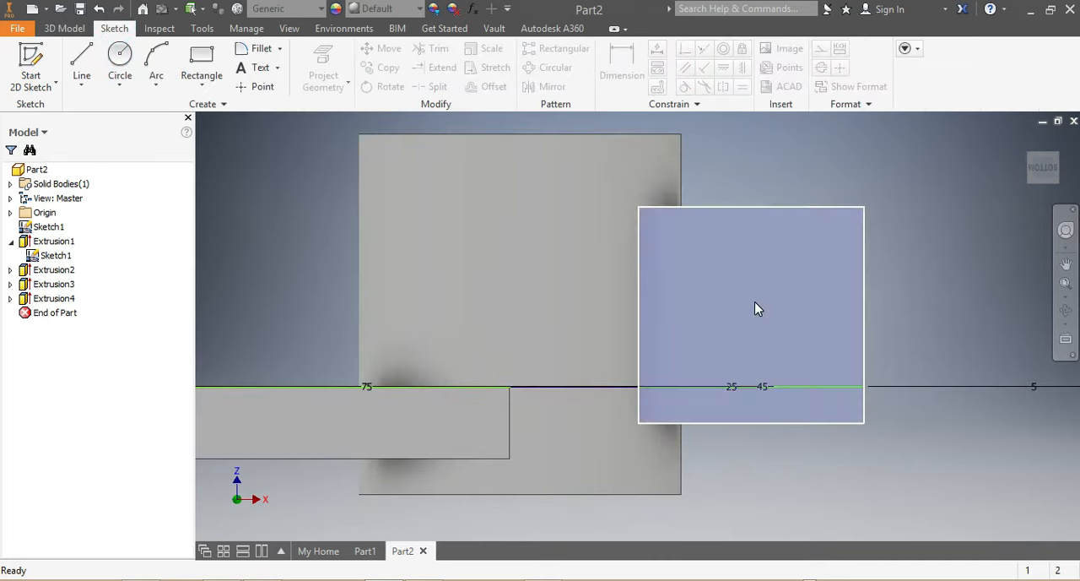
right_click(755, 304)
click(761, 351)
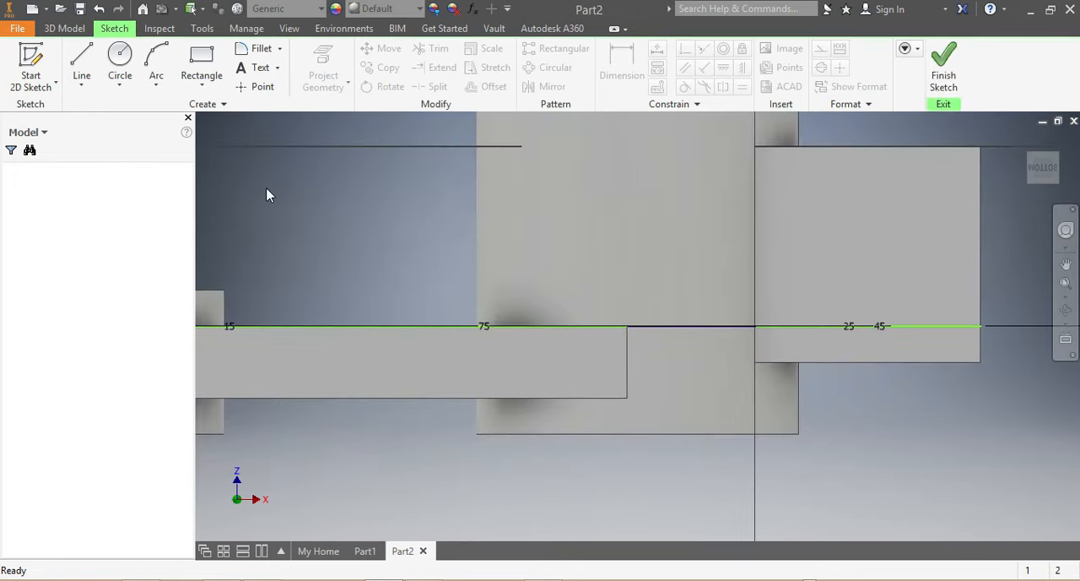
Sketch a circle about 18 mm in diameter near the middle of the clamp lug's side face.
click(125, 76)
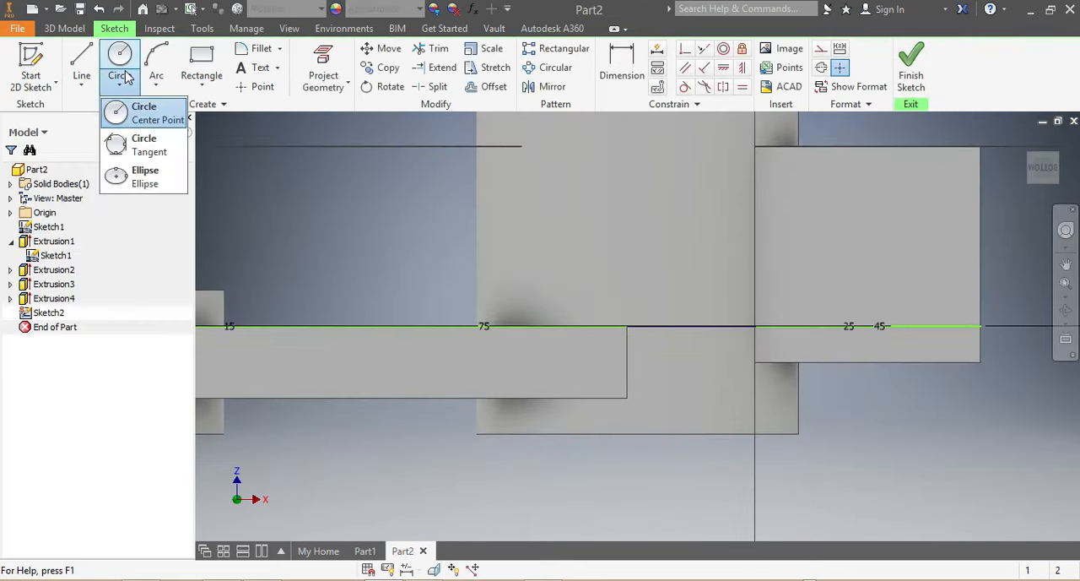
click(124, 68)
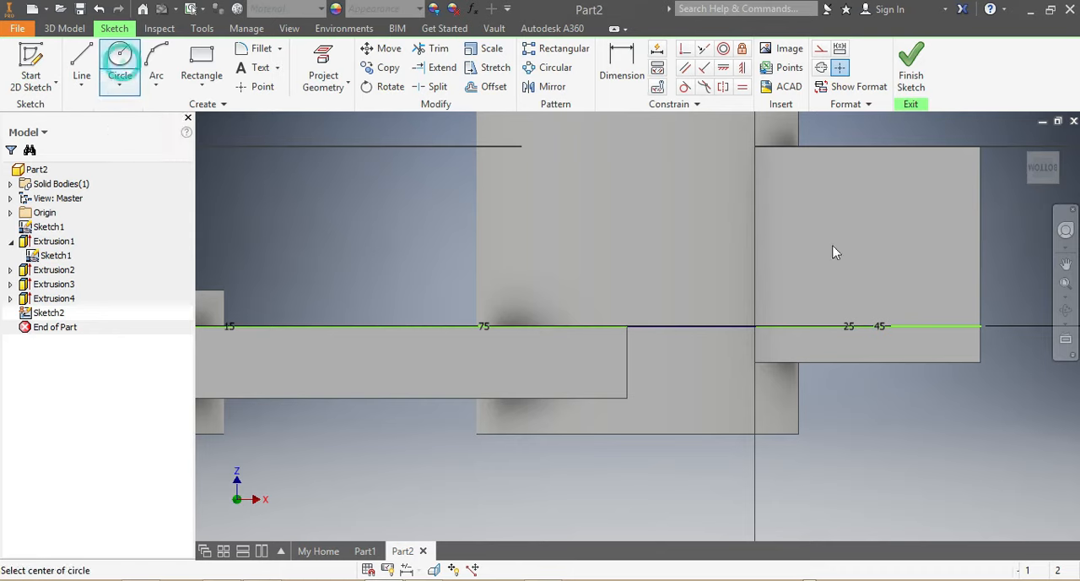
click(876, 246)
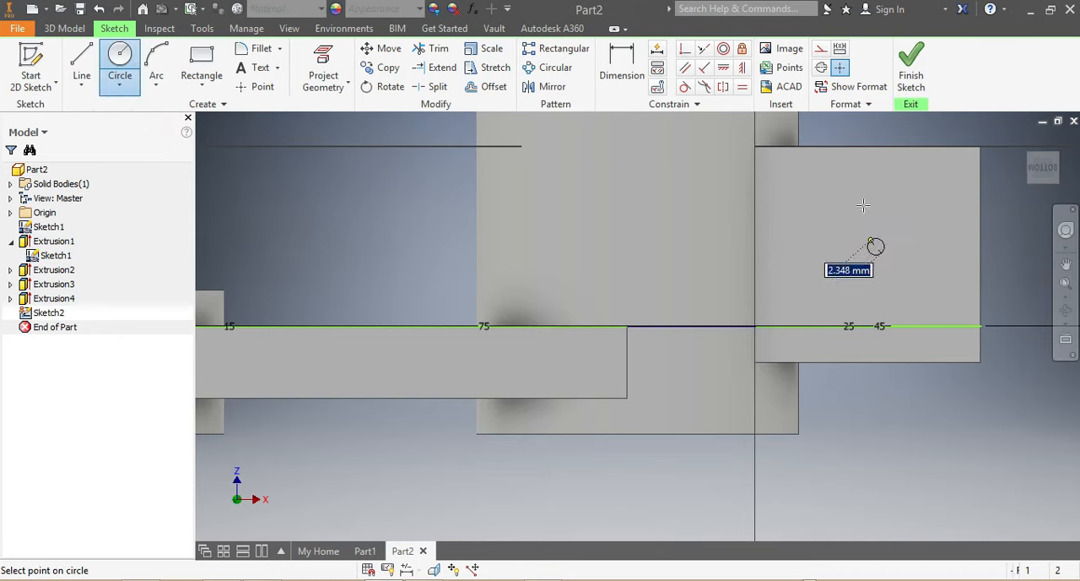
click(906, 188)
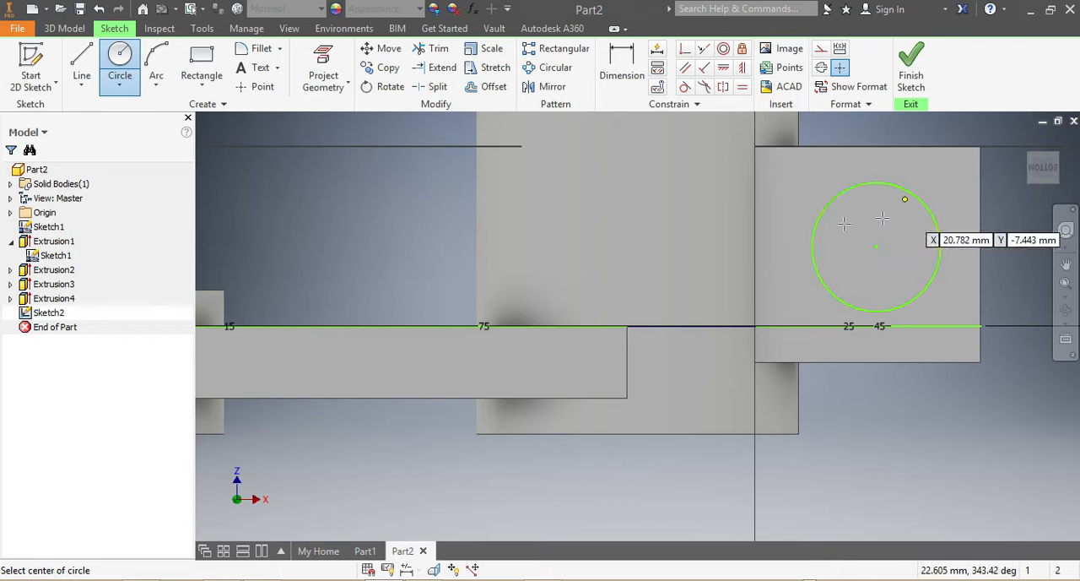
Dimension the diameter of the circle on the lug face and set it to 16 mm.
click(624, 58)
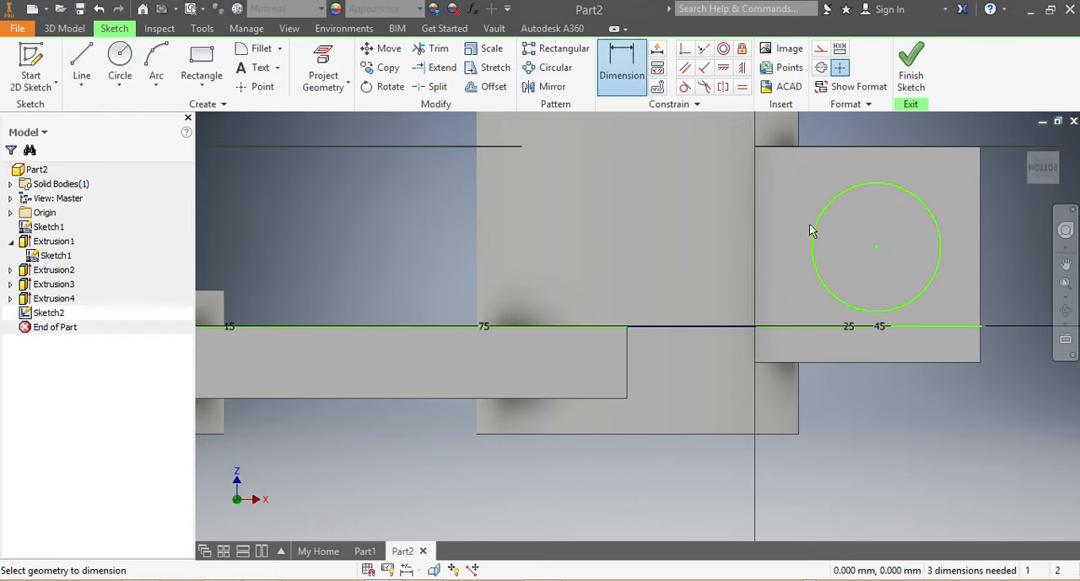
click(853, 304)
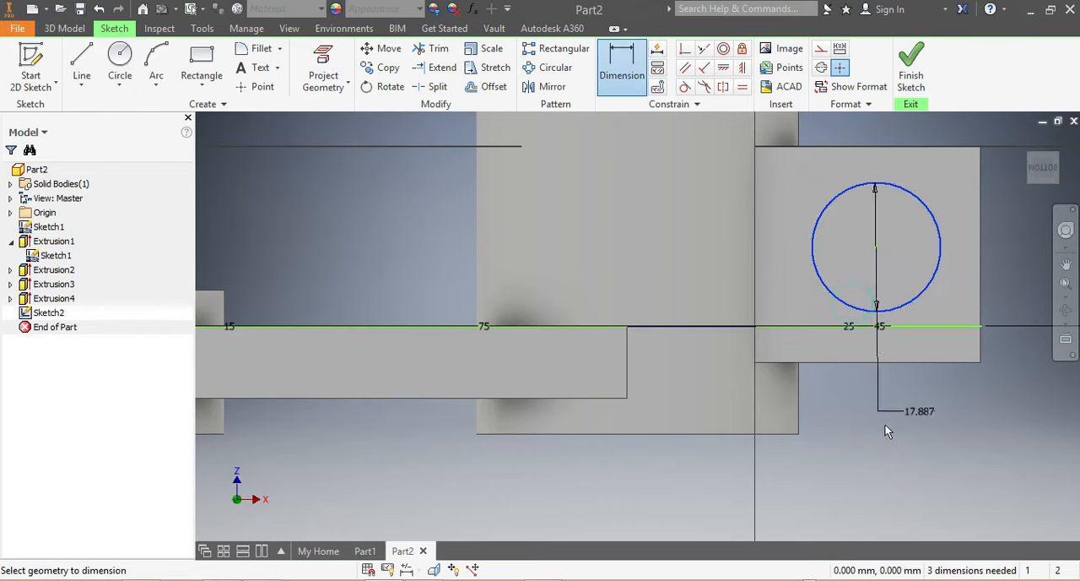
click(914, 423)
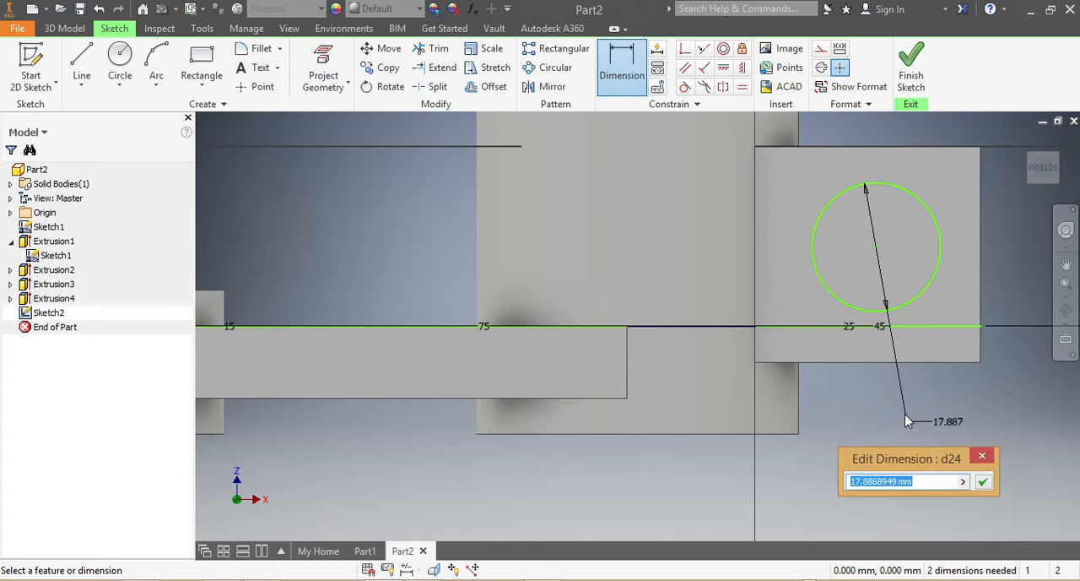
text(15)
key(Return)
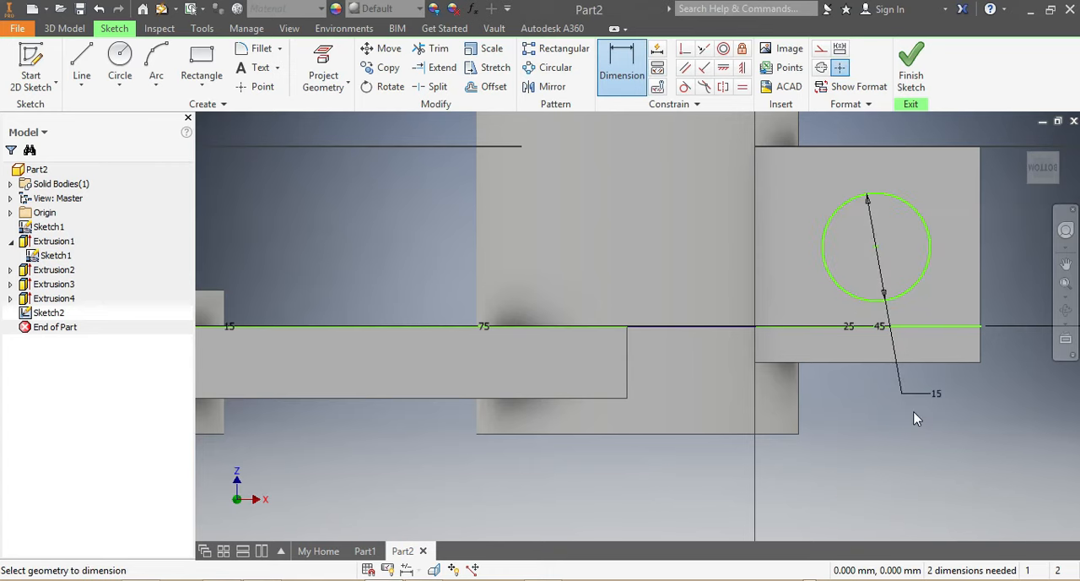
click(937, 393)
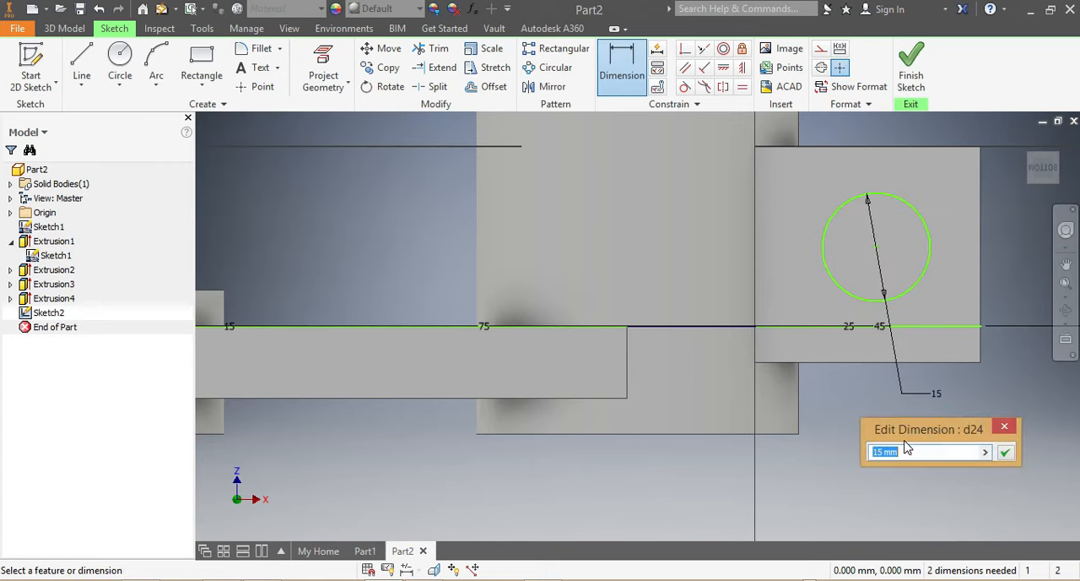
text(16)
key(Return)
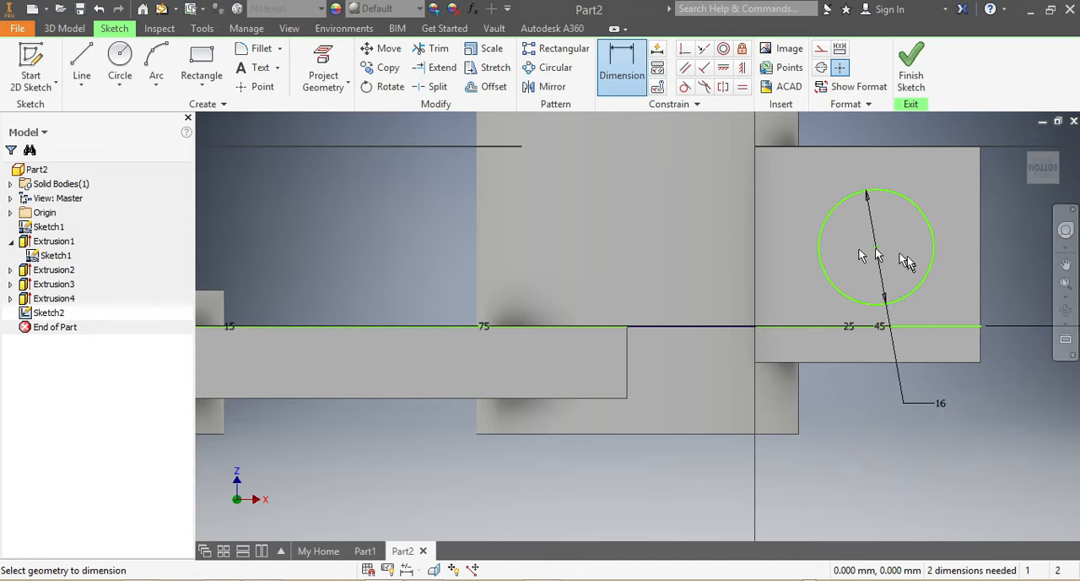
Locate the circle's center 15 mm from the lug's upper edge and 15 mm from its outer end edge.
click(876, 246)
click(883, 148)
click(1016, 209)
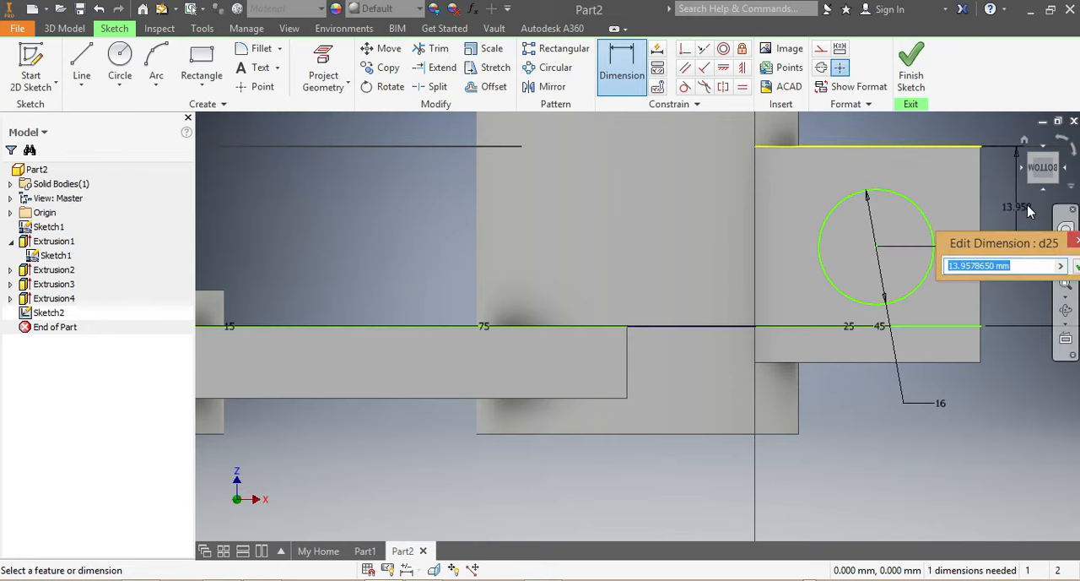
text(15)
key(Return)
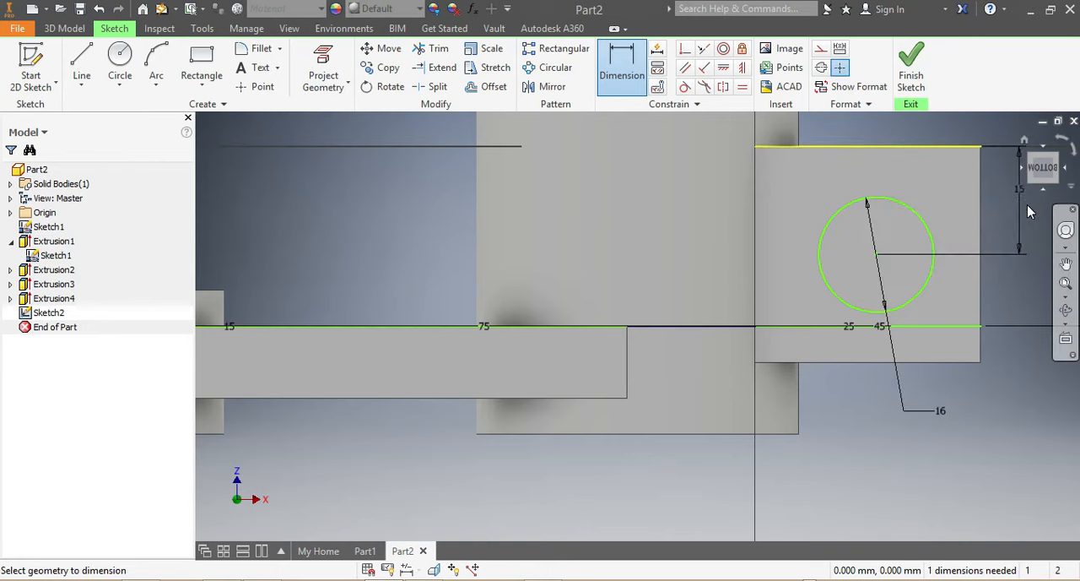
click(982, 279)
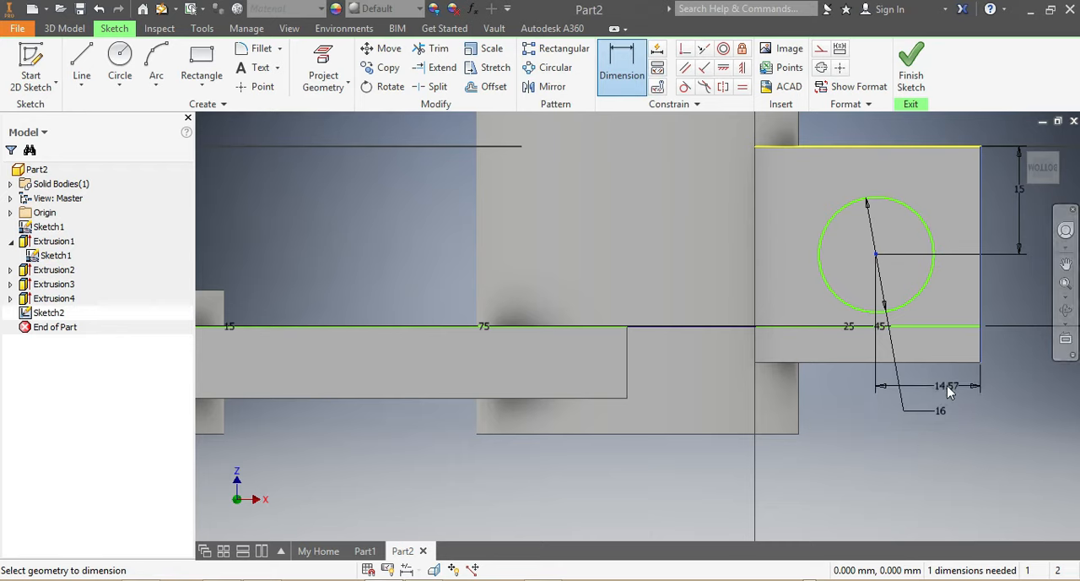
click(948, 385)
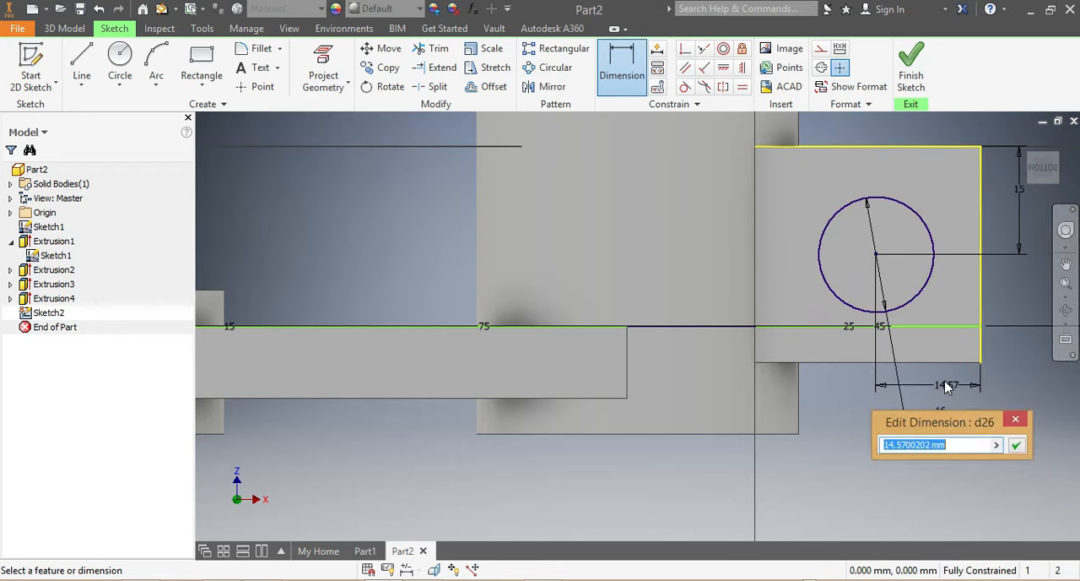
text(15)
key(Return)
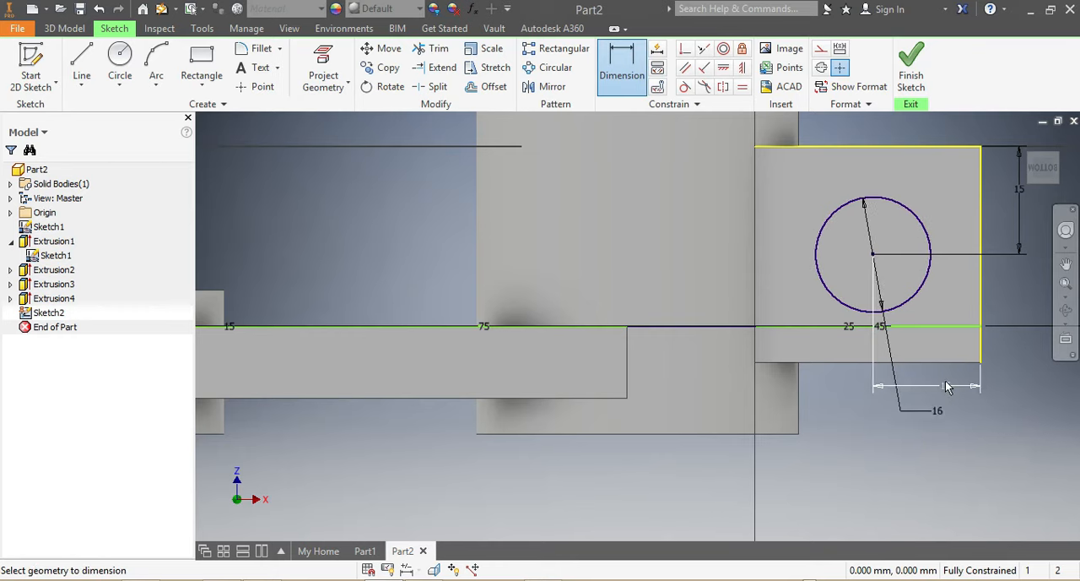
key(Escape)
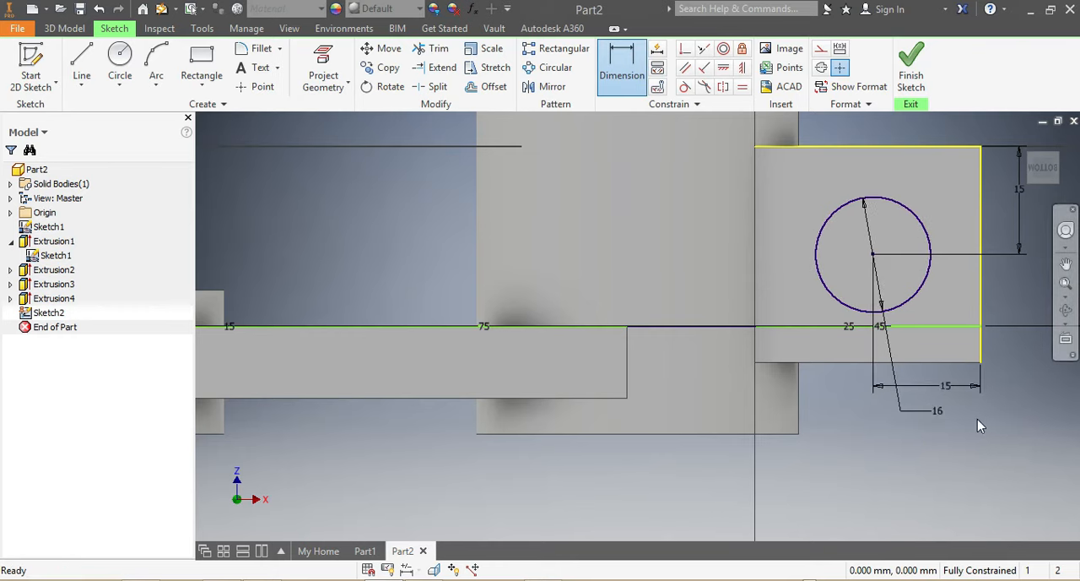
Cut the 16 mm circle through both clamp lugs with a symmetric 80 mm Extrude.
scroll(981, 416, up, 6)
scroll(983, 403, down, 6)
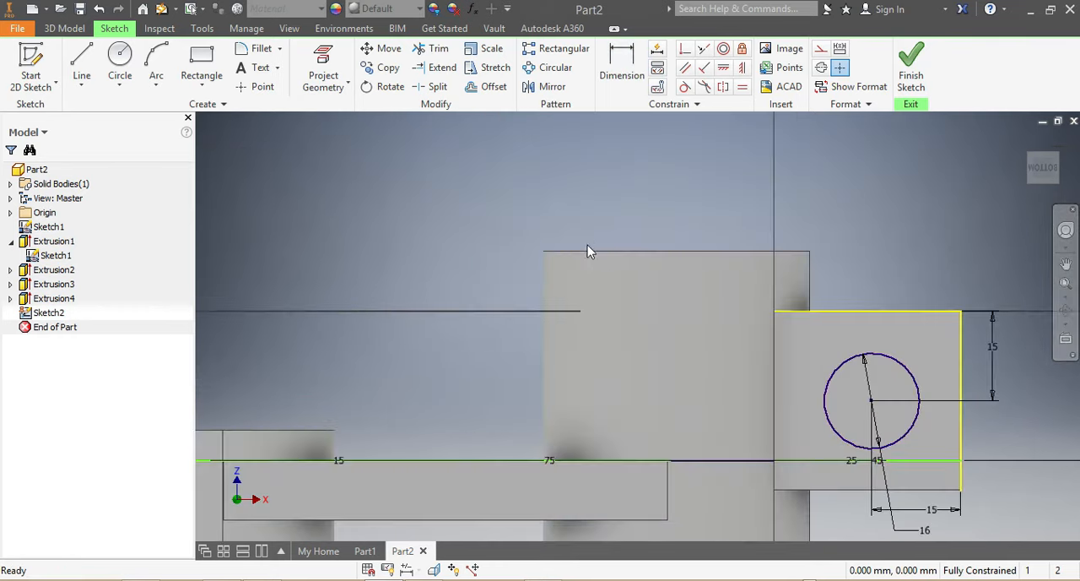
click(61, 30)
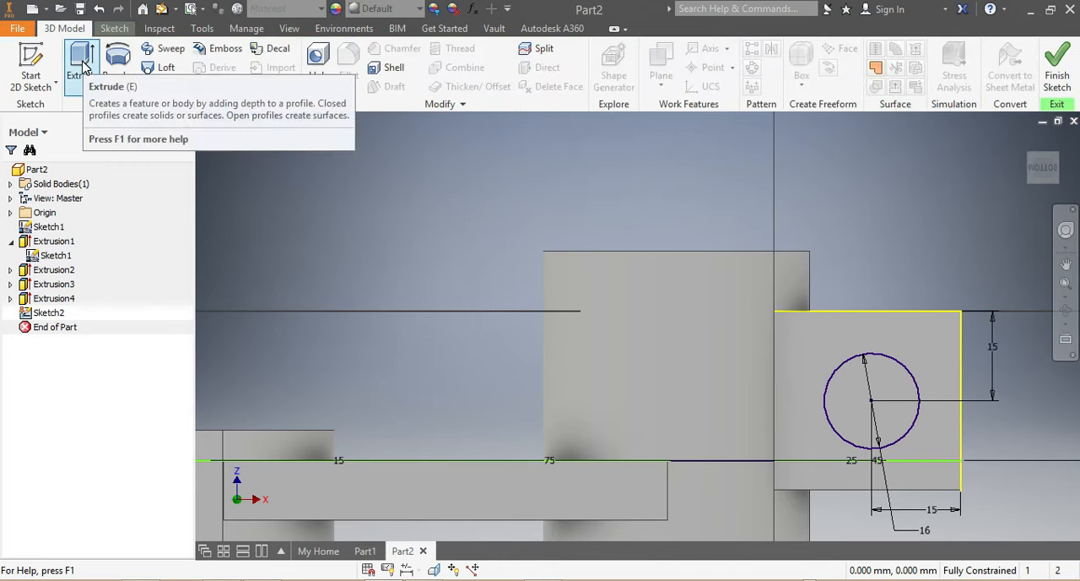
click(82, 68)
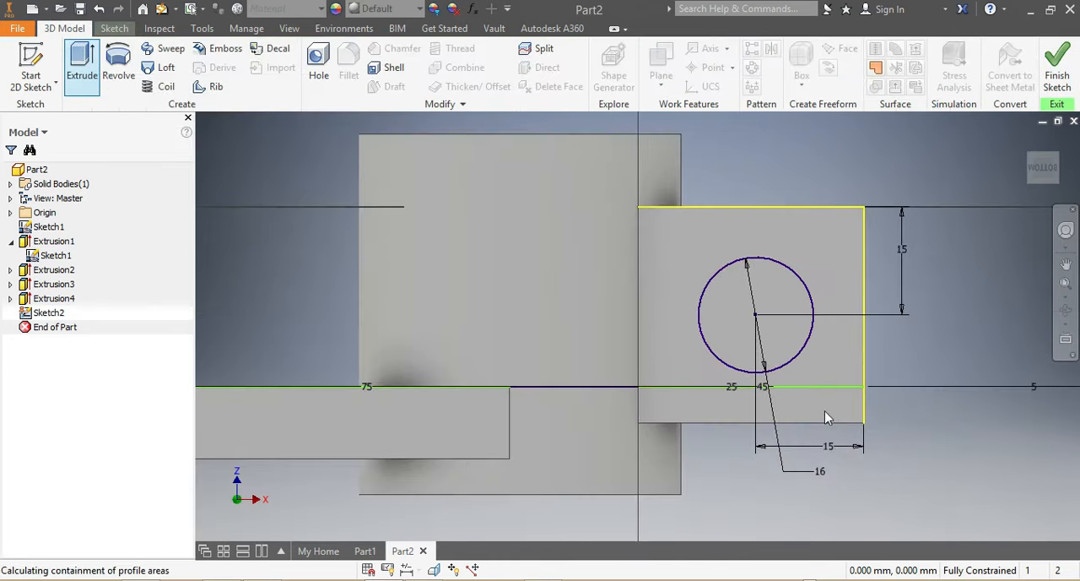
click(795, 346)
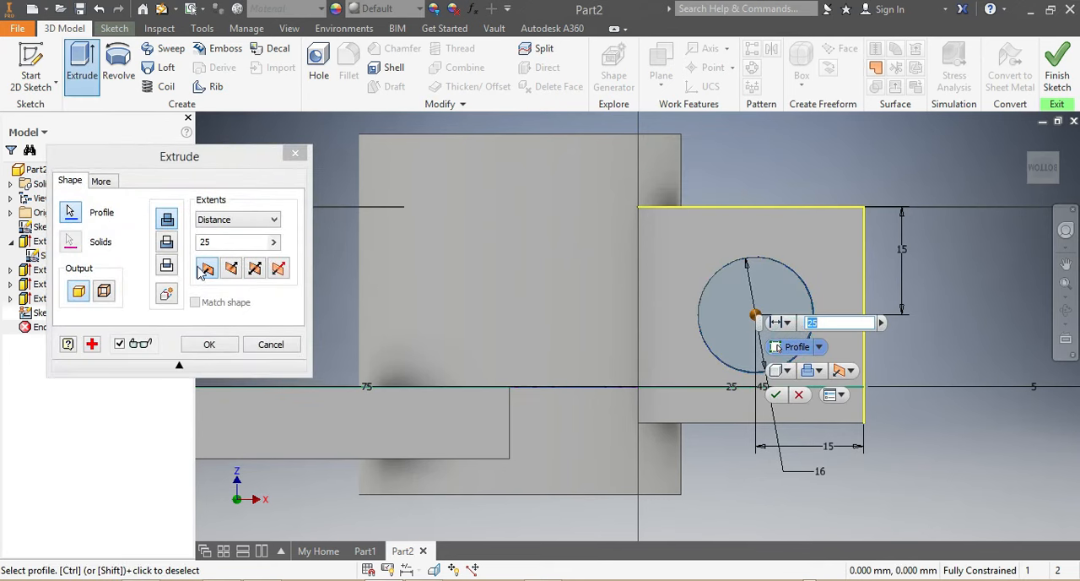
click(166, 248)
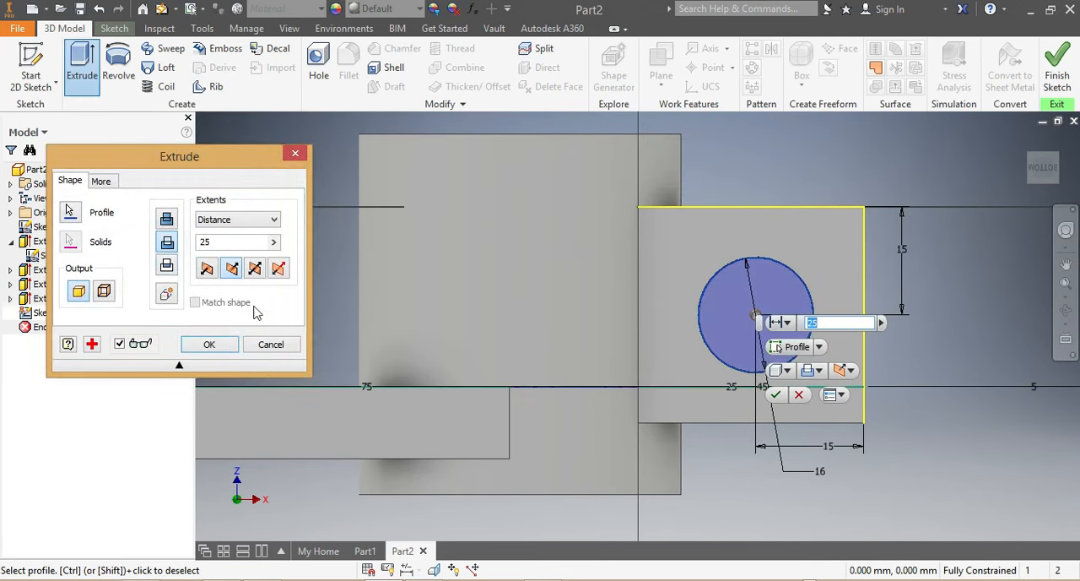
click(255, 269)
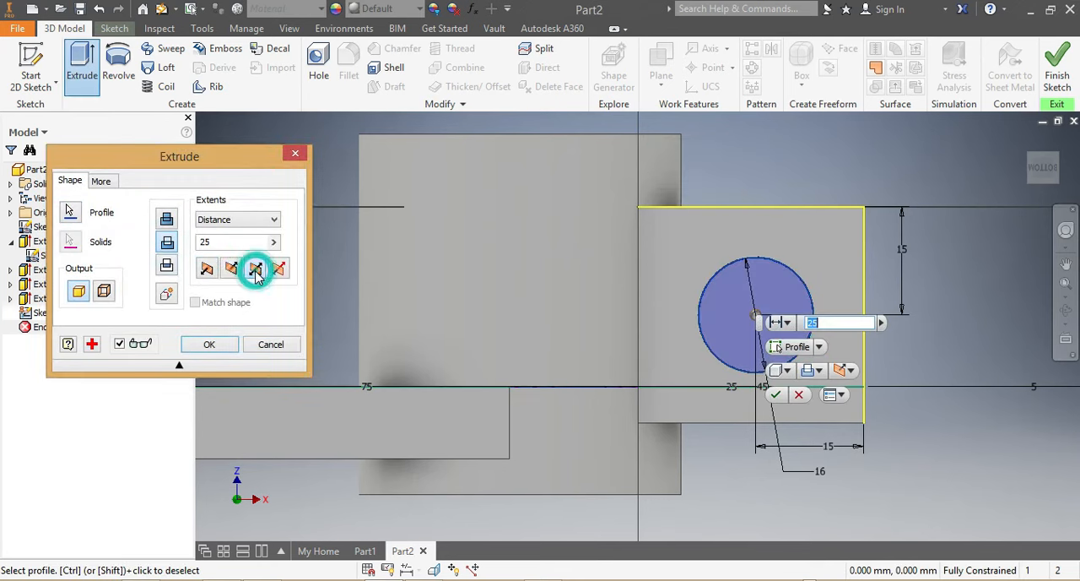
click(209, 242)
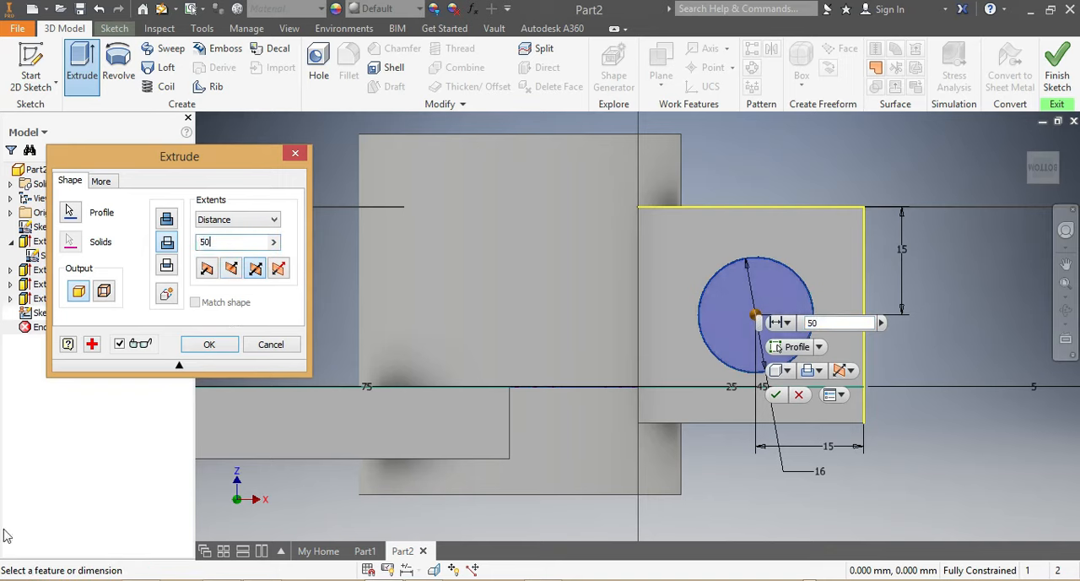
click(1041, 168)
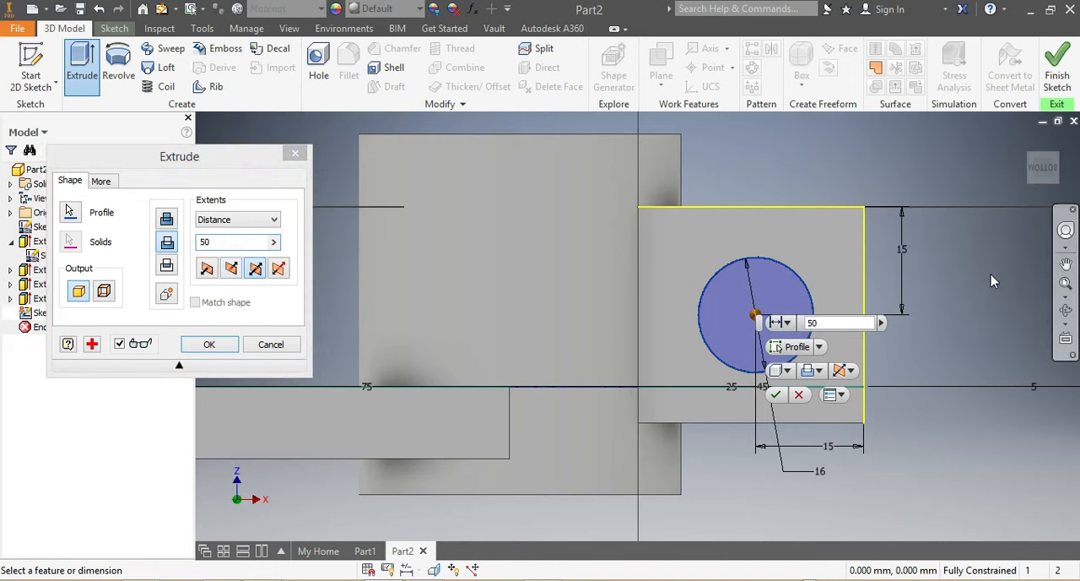
drag(1044, 175, 966, 397)
drag(1006, 208, 1009, 183)
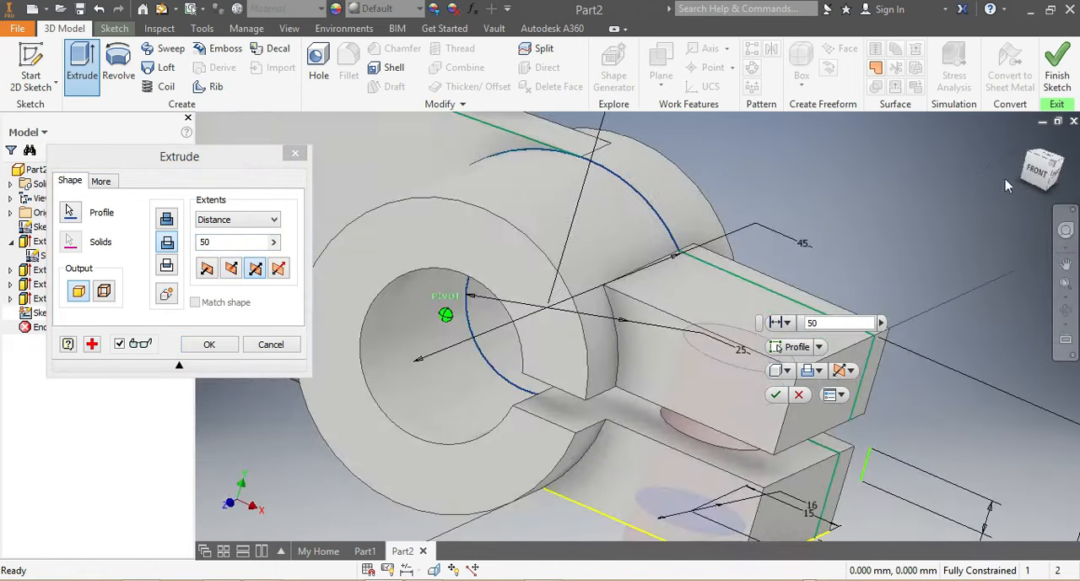
double_click(830, 322)
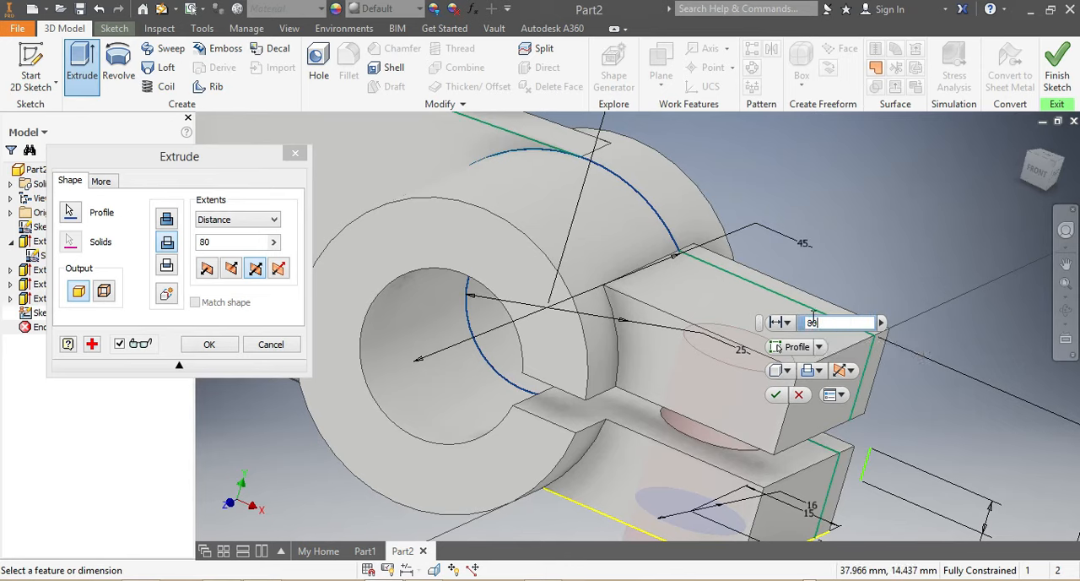
click(775, 394)
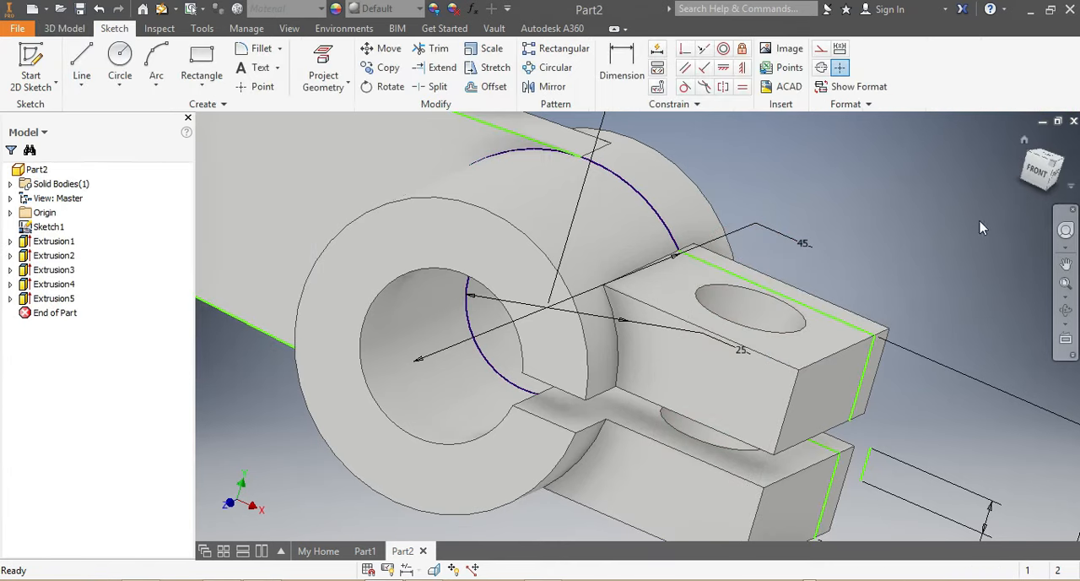
Compare the bracket's drilled clamp lugs with the dimensioned reference drawing in Windows Photo Viewer.
shift+middle_drag(1032, 185, 970, 219)
shift+middle_drag(415, 523, 405, 450)
scroll(447, 446, up, 6)
scroll(392, 464, down, 8)
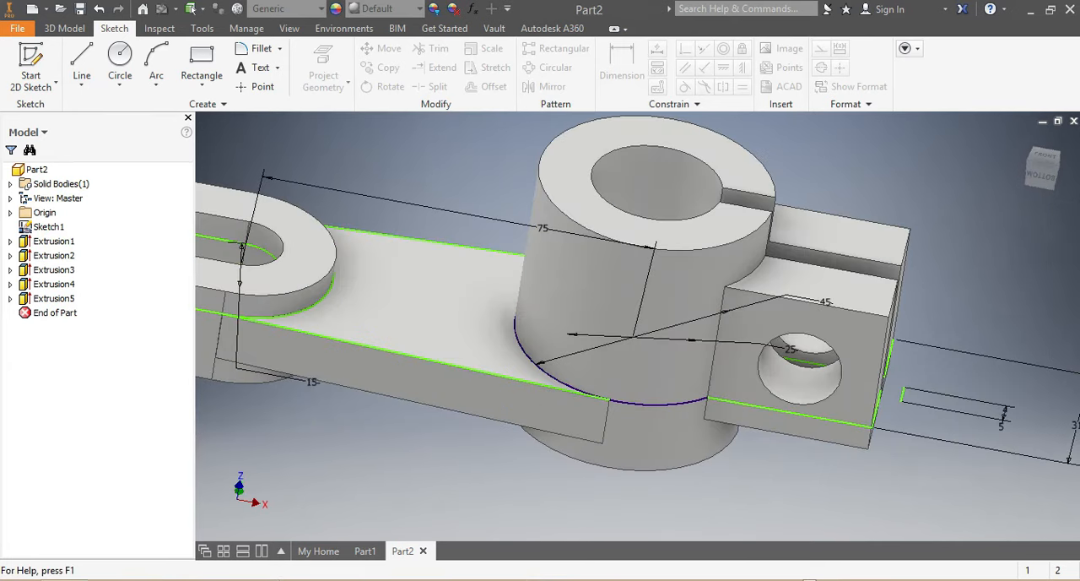
key(alt+Tab)
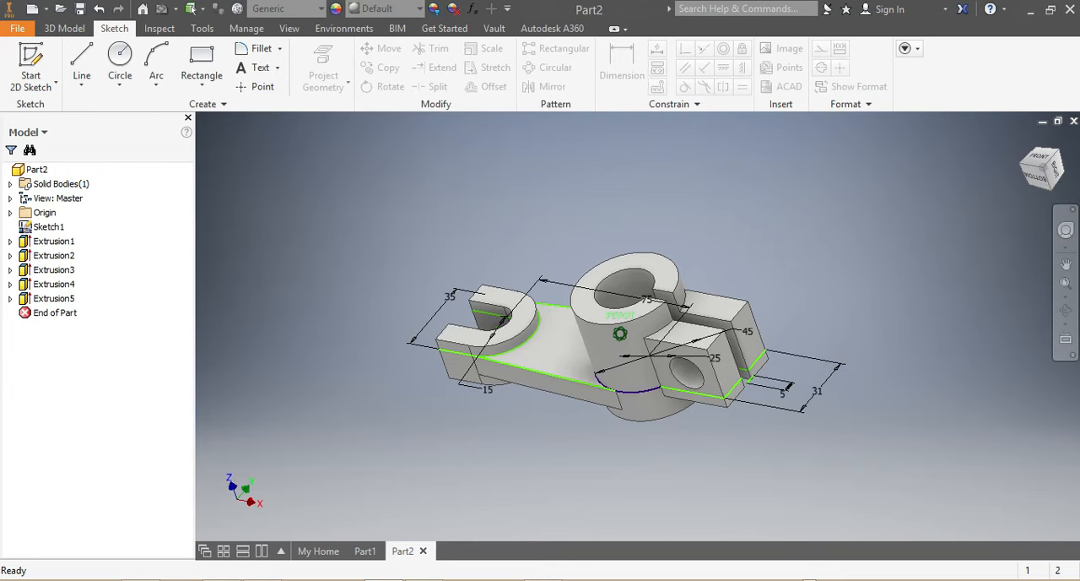
mouse_move(620, 334)
shift+middle_down()
mouse_move(612, 262)
mouse_move(609, 333)
shift+middle_up()
shift+middle_drag(619, 419, 622, 418)
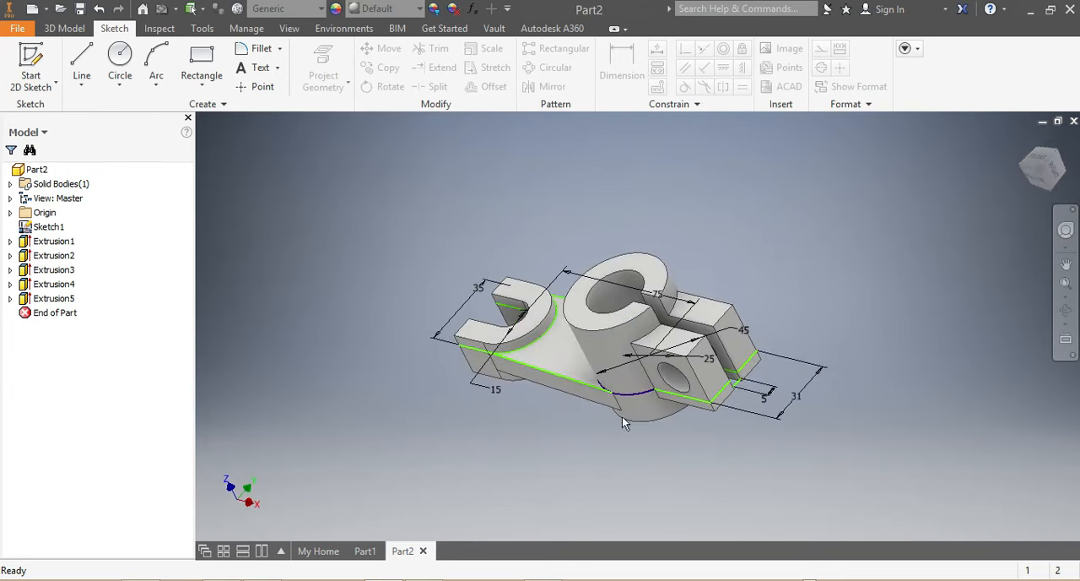
Fillet the four outer end edges of the two clamp lugs with a constant 15 mm radius.
click(696, 344)
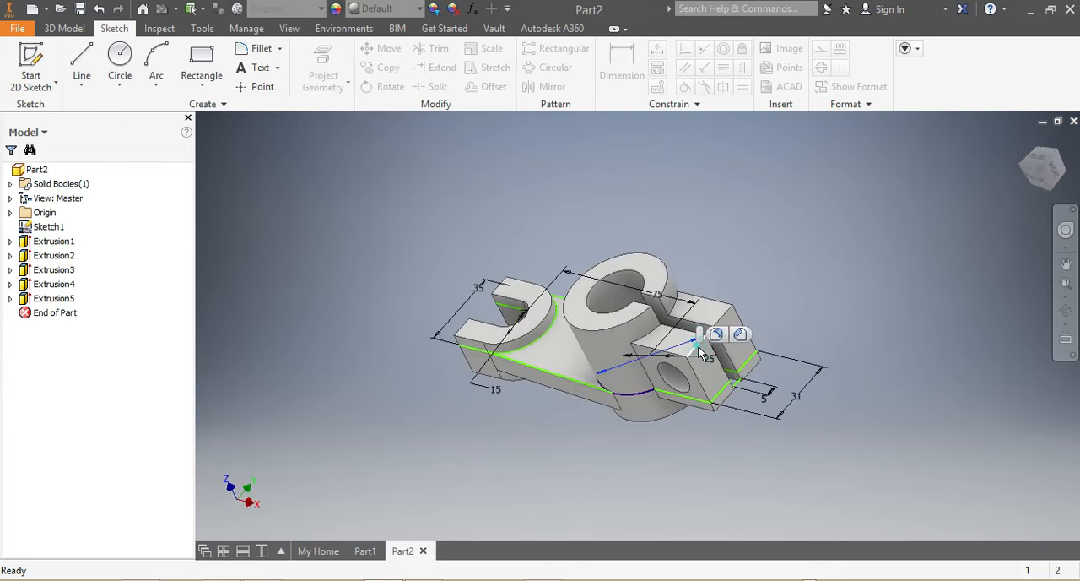
click(701, 344)
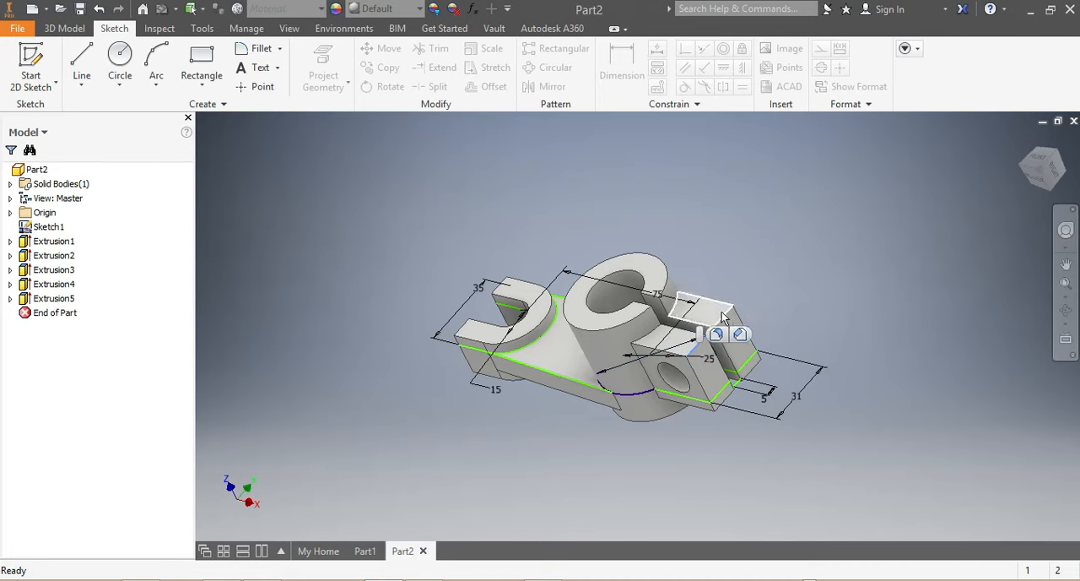
click(724, 325)
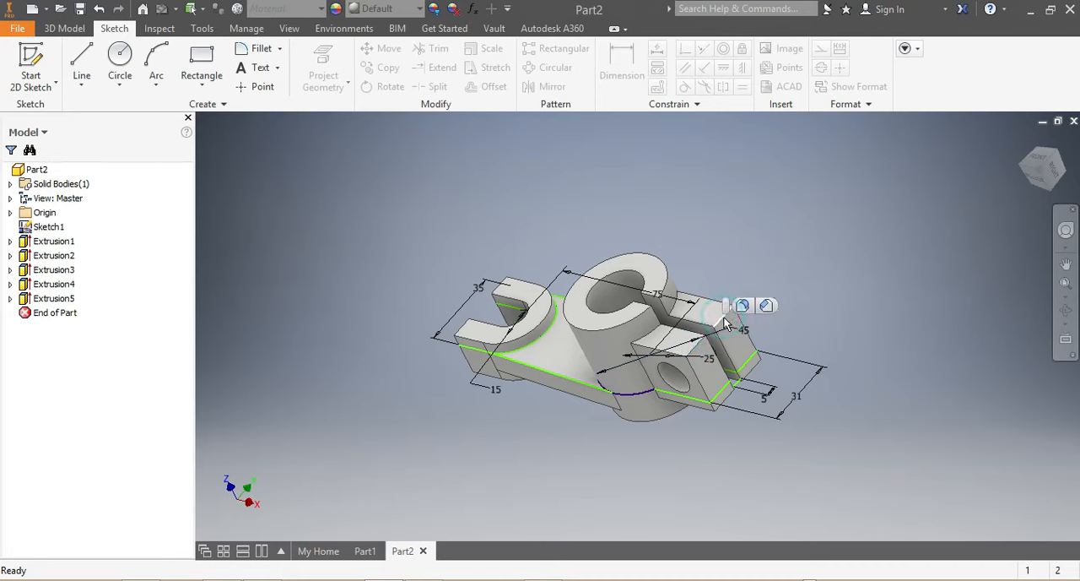
click(697, 356)
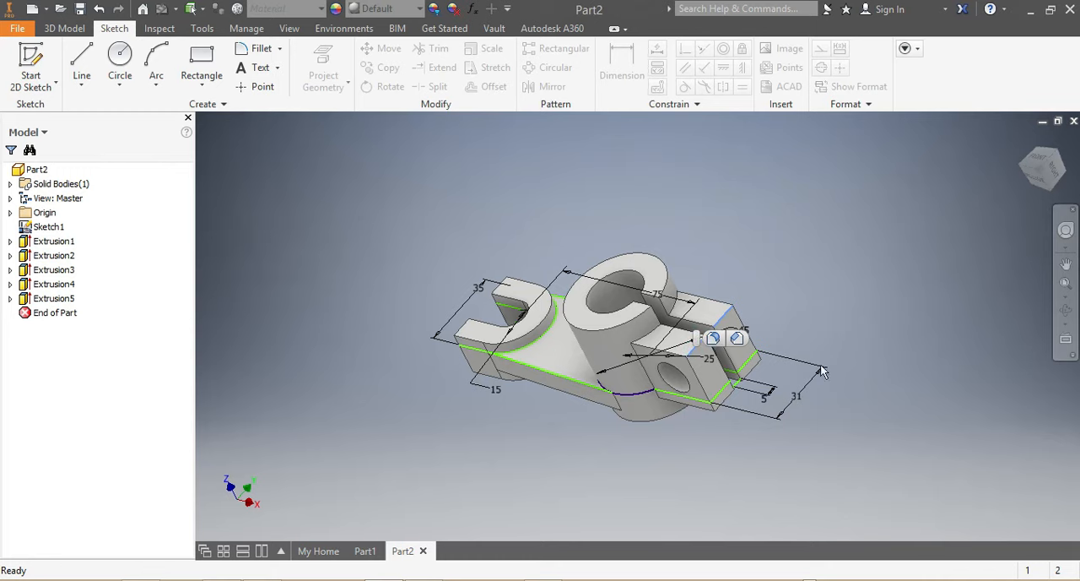
drag(1047, 184, 822, 324)
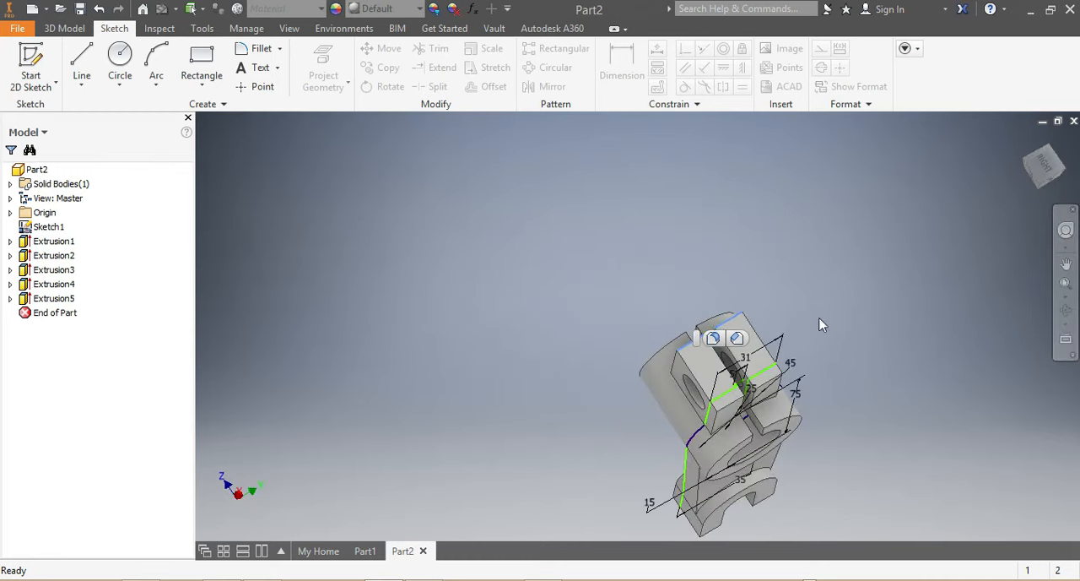
click(731, 412)
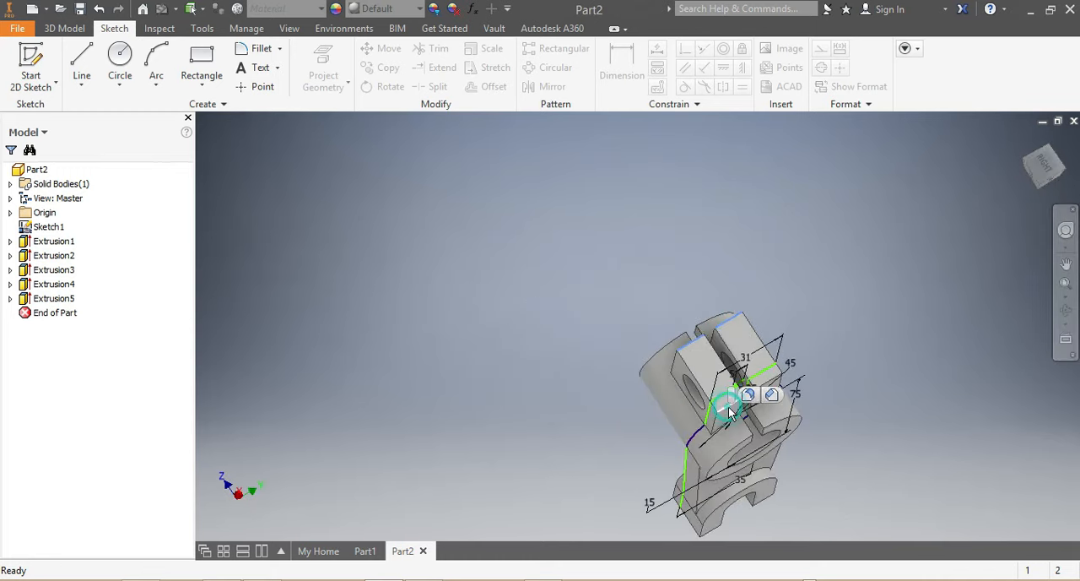
click(776, 385)
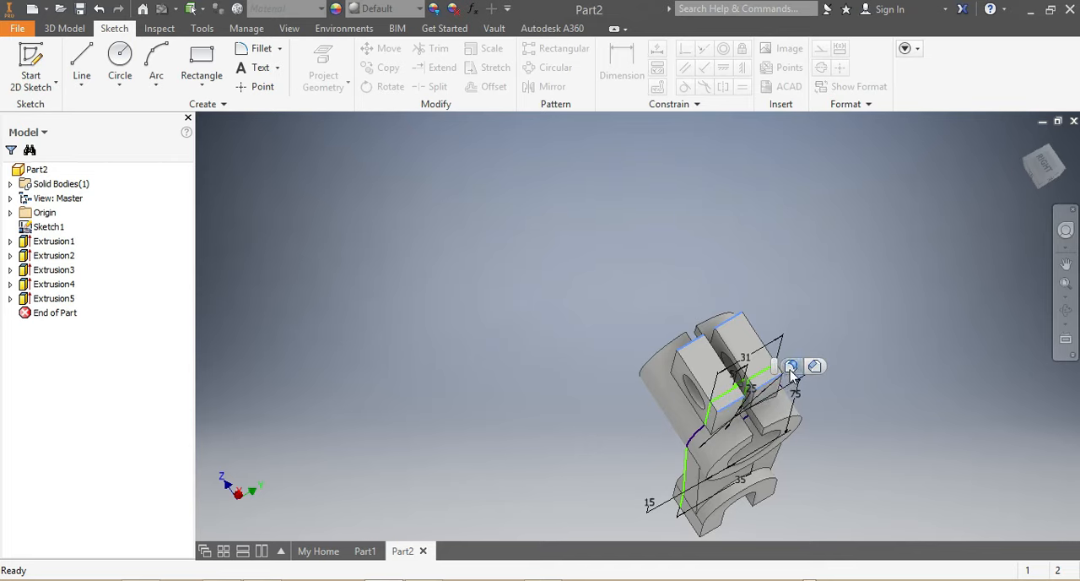
key(f)
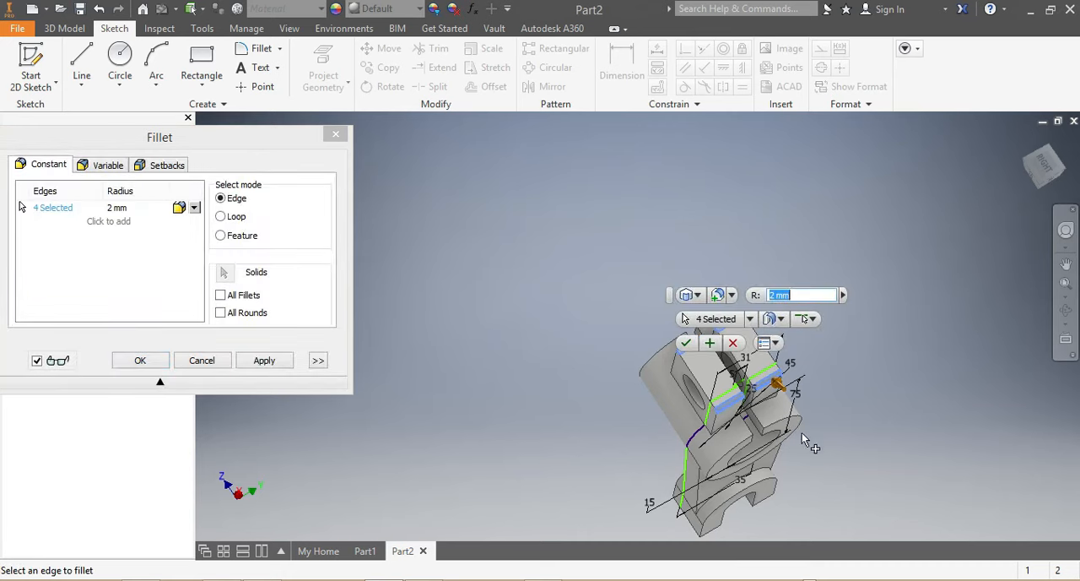
text(15)
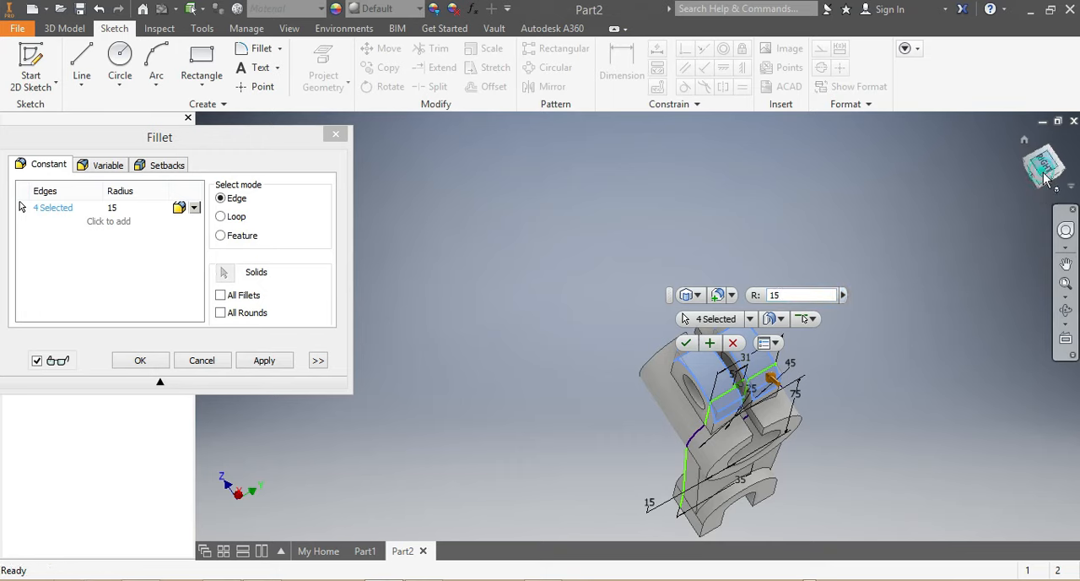
drag(1046, 178, 853, 230)
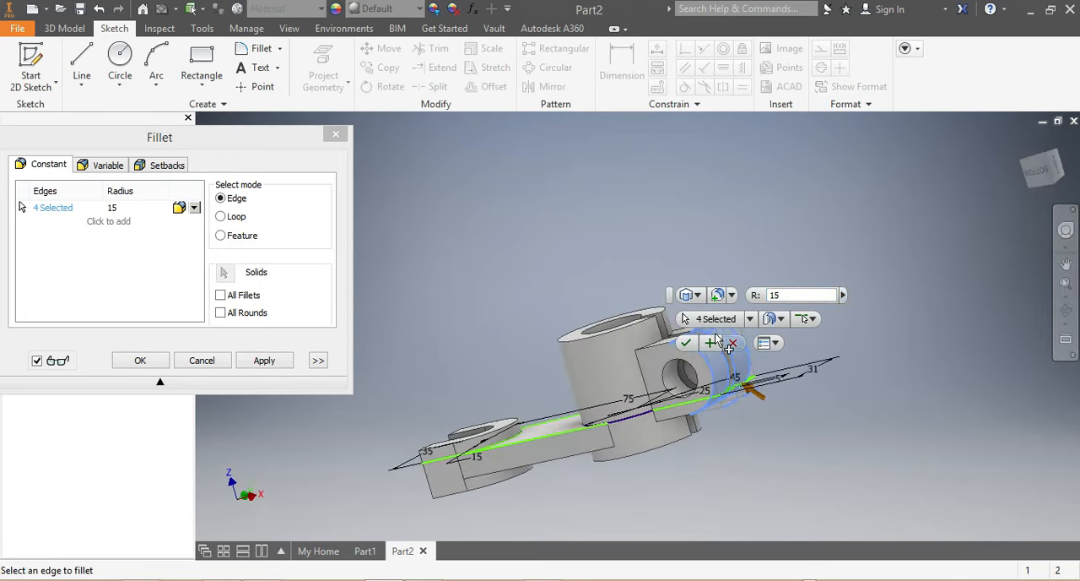
click(686, 344)
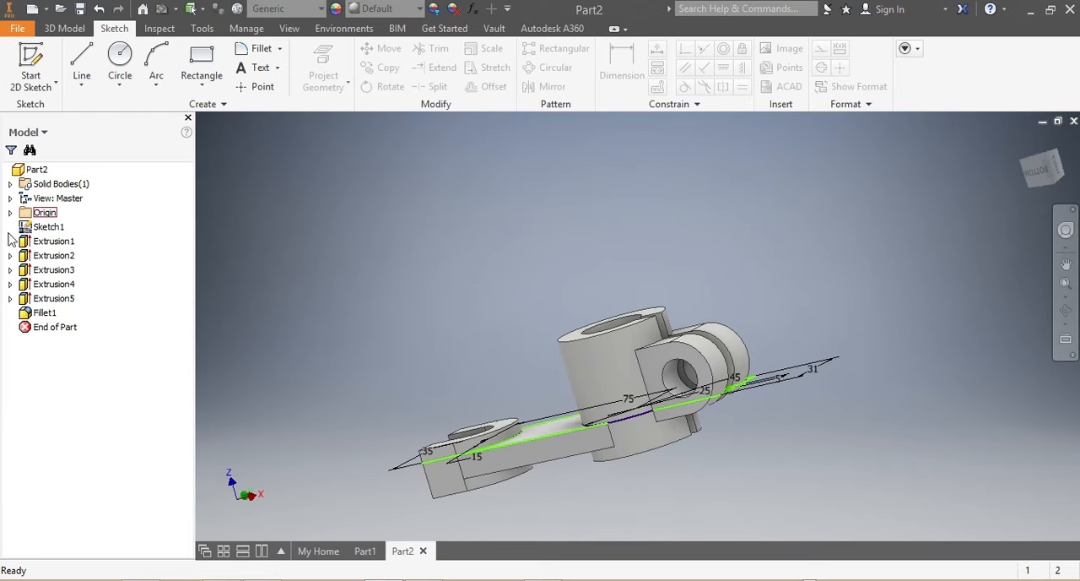
Hide Sketch1 and turn the bracket to a side view from slightly above.
right_click(47, 233)
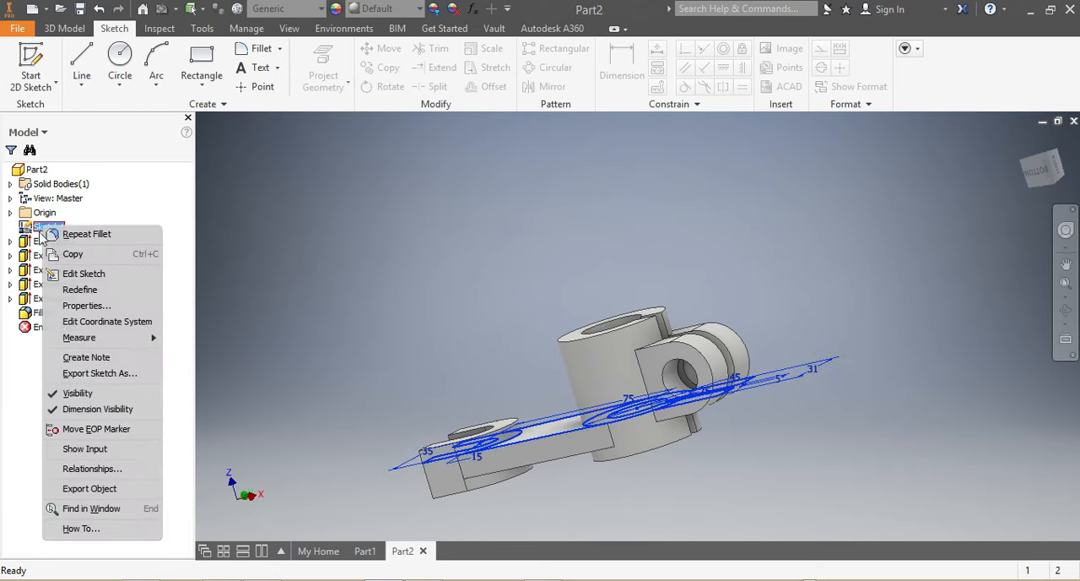
click(74, 393)
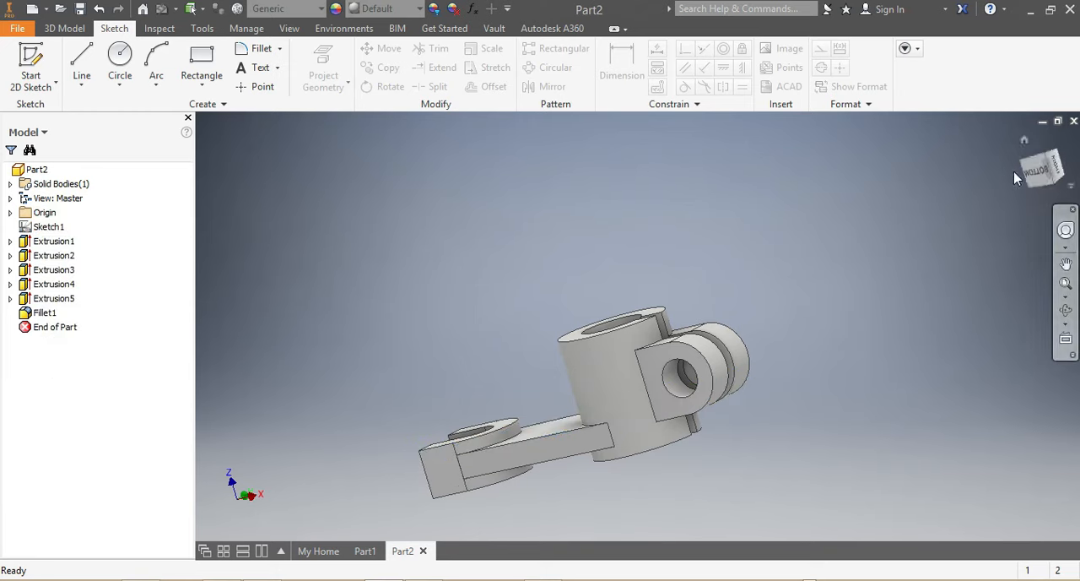
shift+middle_drag(221, 168, 660, 326)
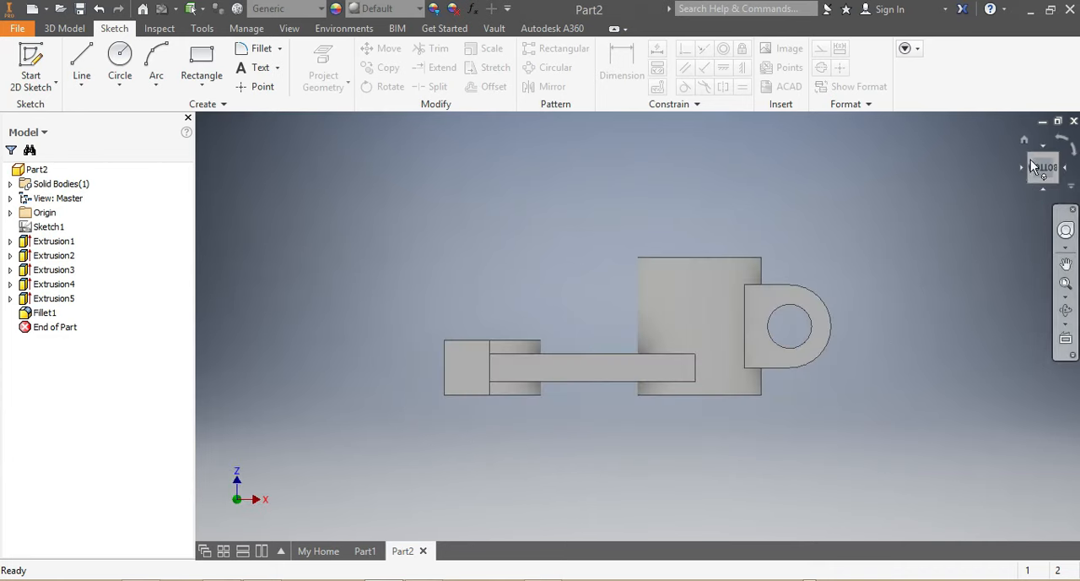
drag(1044, 173, 1042, 200)
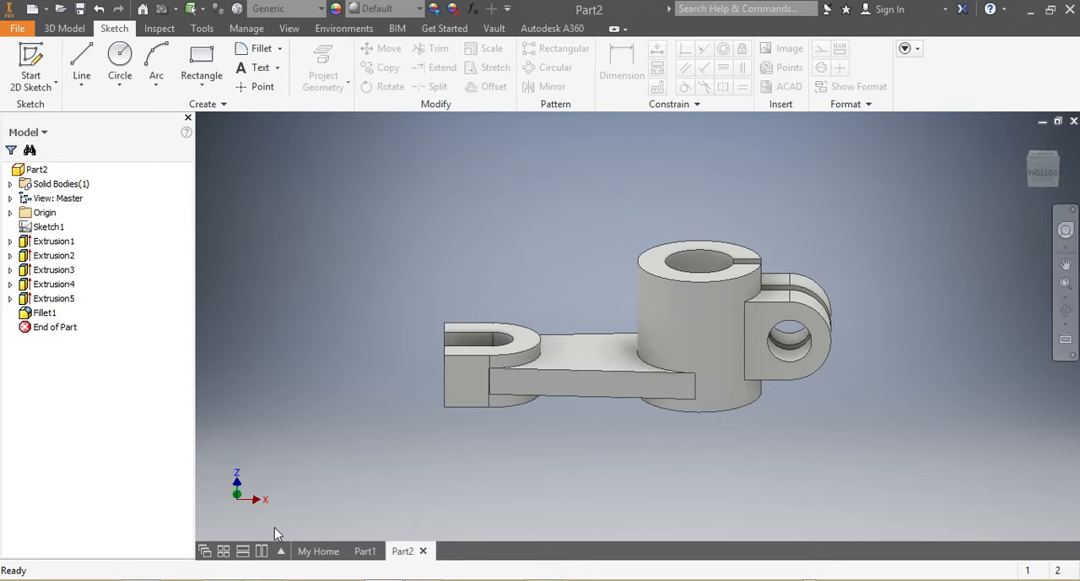
Start a sketch on the XZ Plane and draw a rectangle about 38 by 21 mm above the arm, between the slotted end and the cylinder.
click(11, 212)
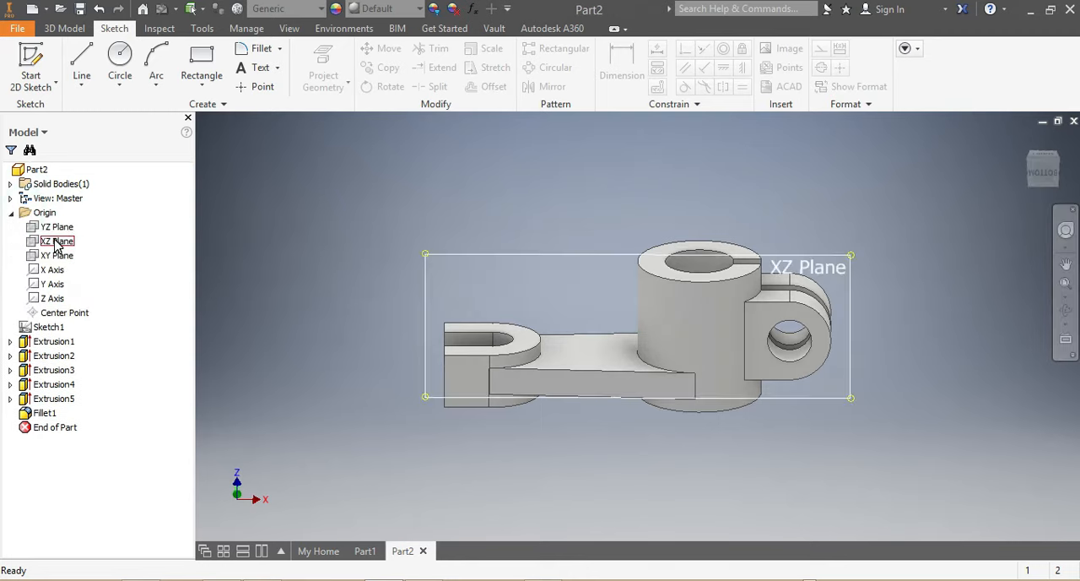
click(56, 244)
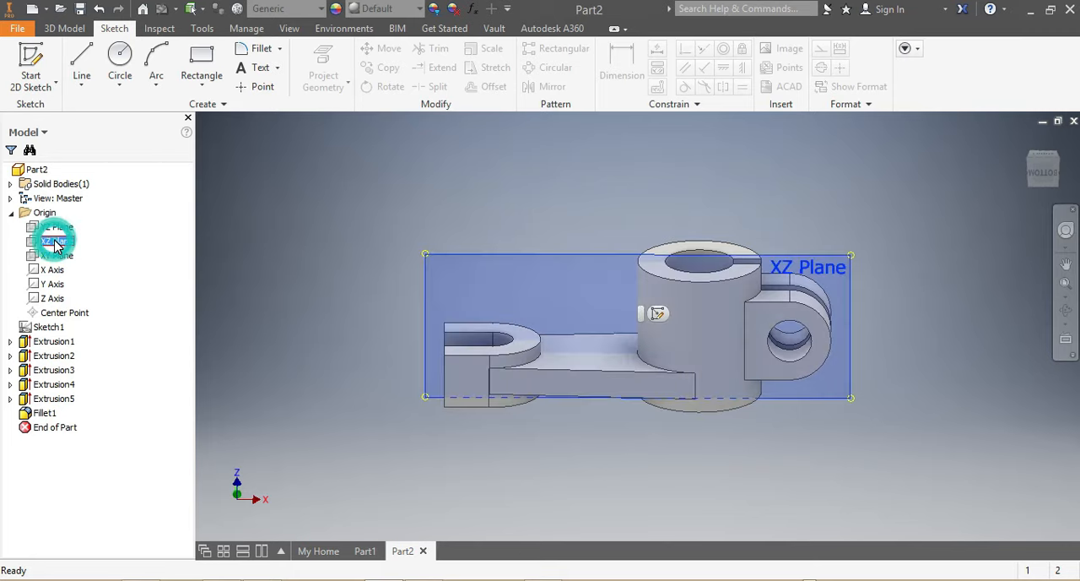
click(655, 312)
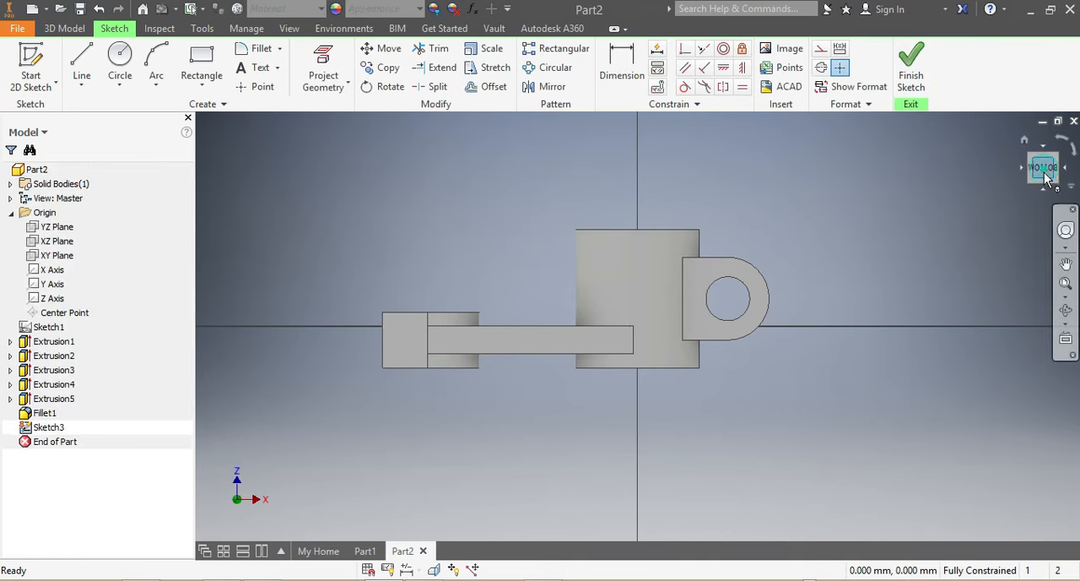
drag(1044, 171, 1043, 176)
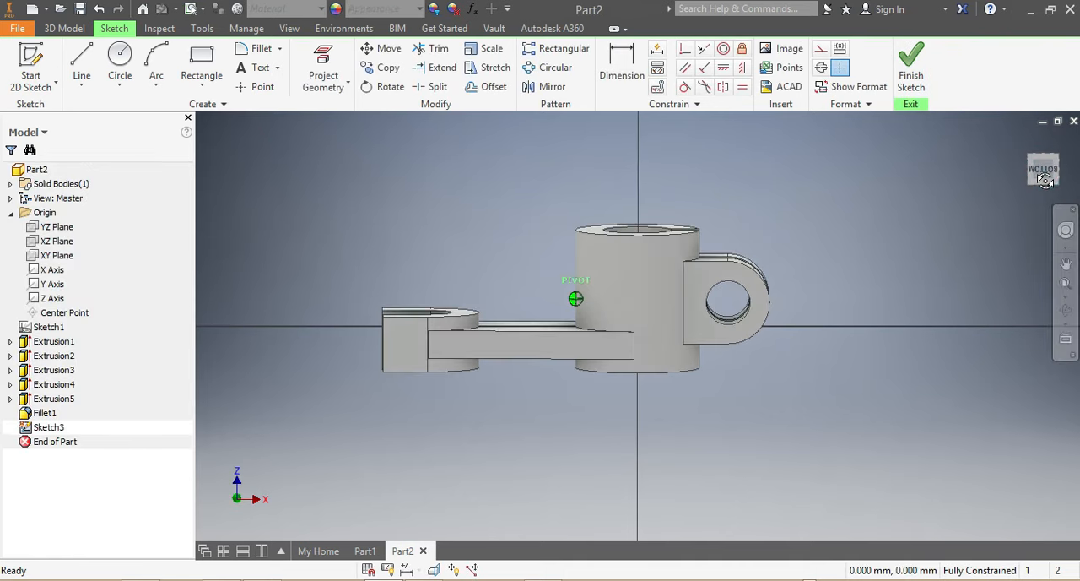
click(201, 56)
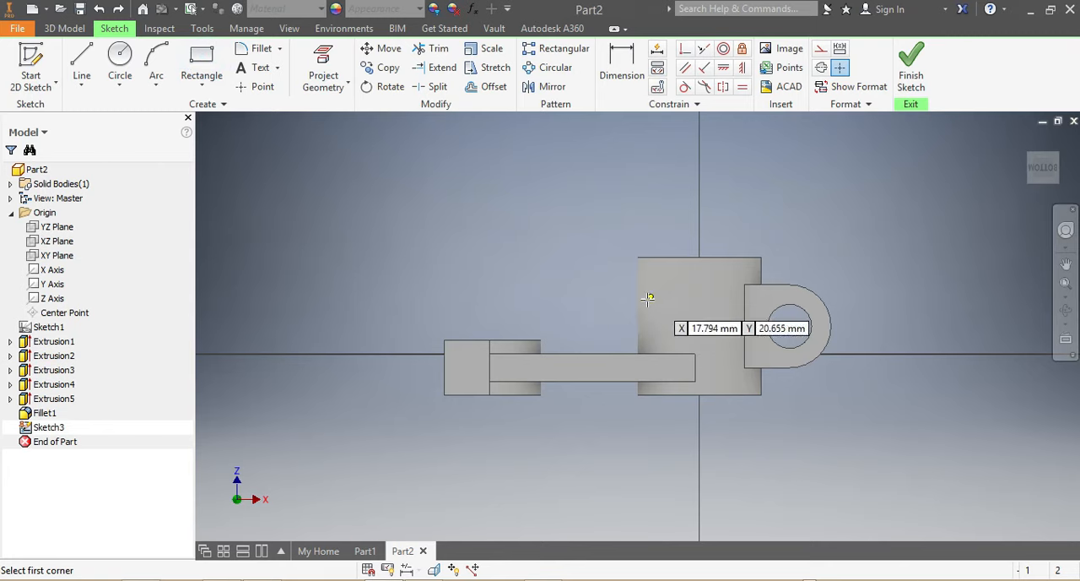
click(645, 295)
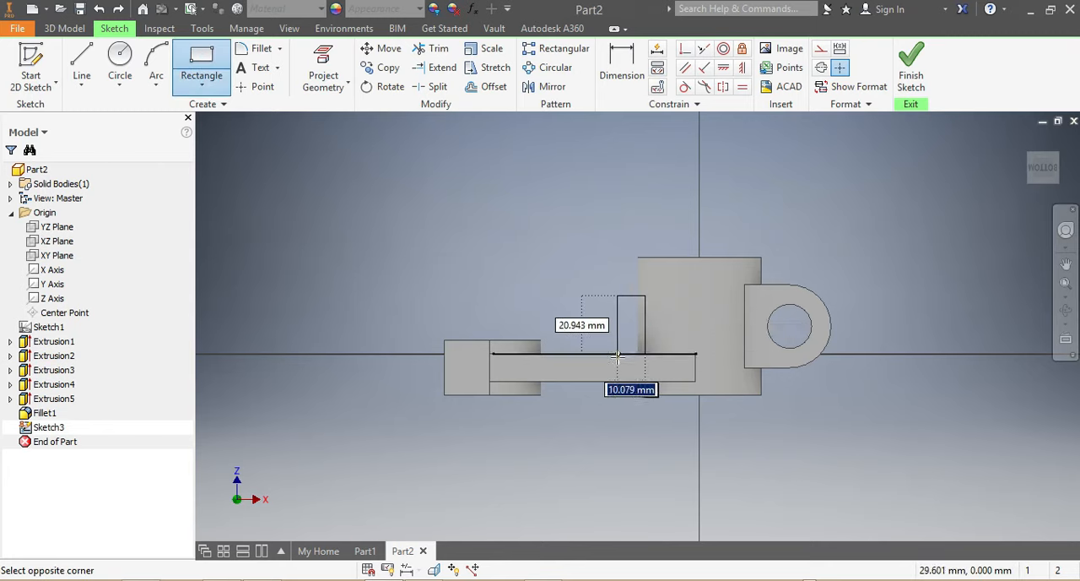
click(540, 355)
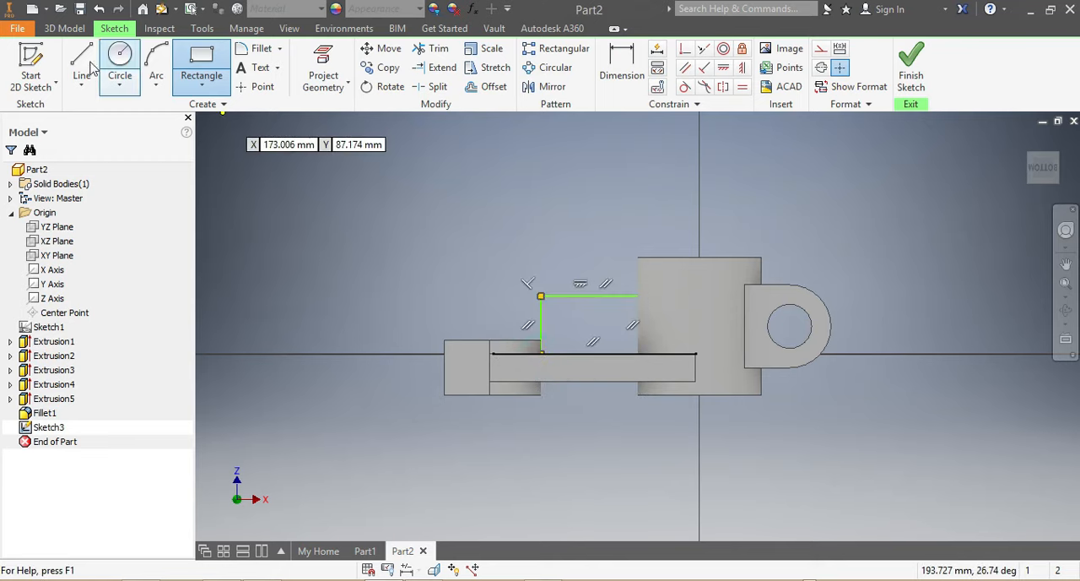
Draw a diagonal line about 40.7 mm long from the rectangle's lower corner at the slotted end up to its upper edge at the cylinder wall.
key(l)
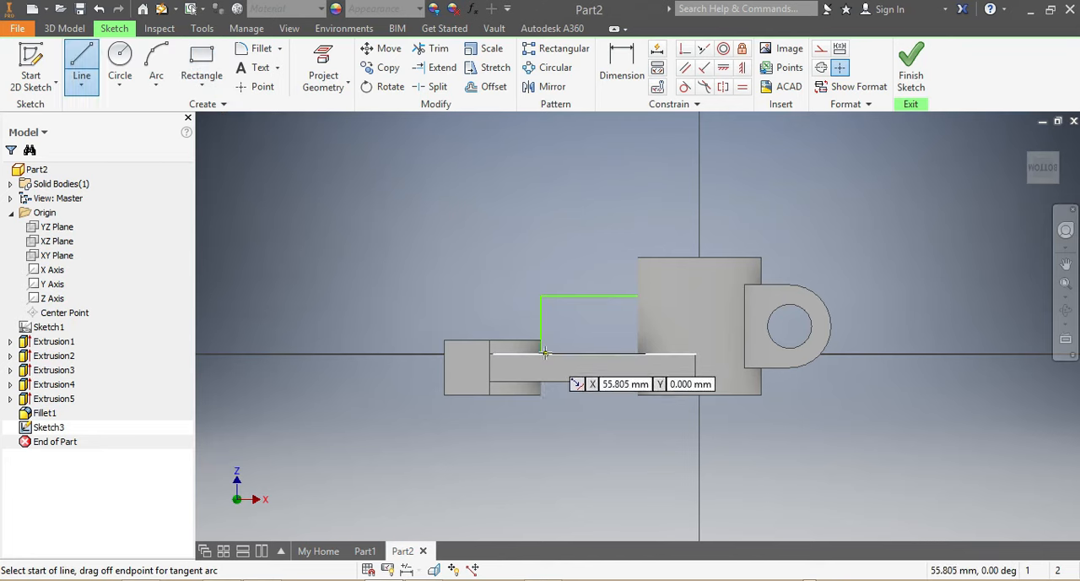
click(541, 353)
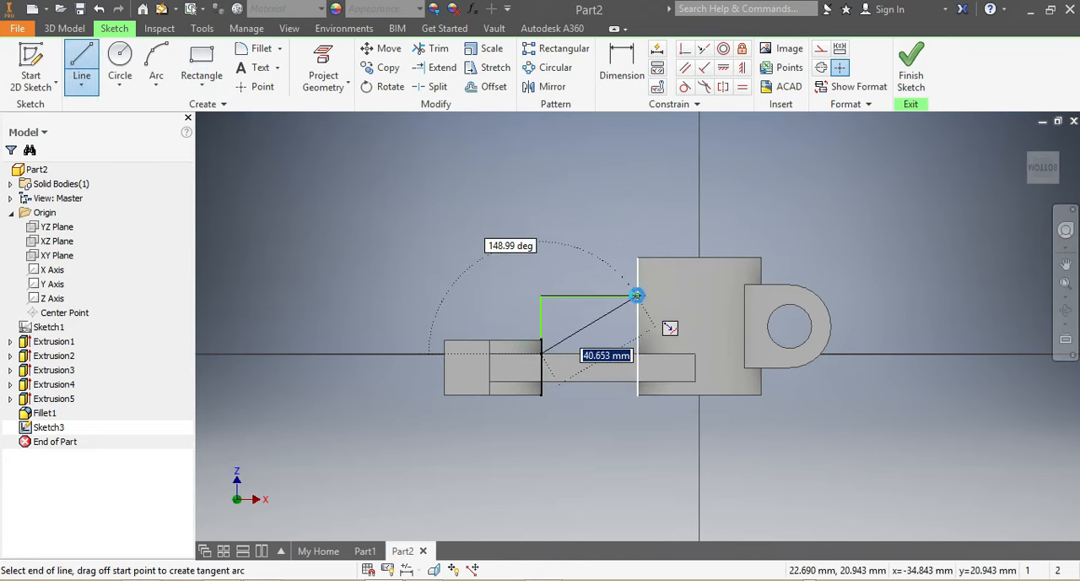
click(637, 294)
Dimension the height of the diagonal's upper endpoint above the arm's top edge and set it to 35 mm.
click(622, 68)
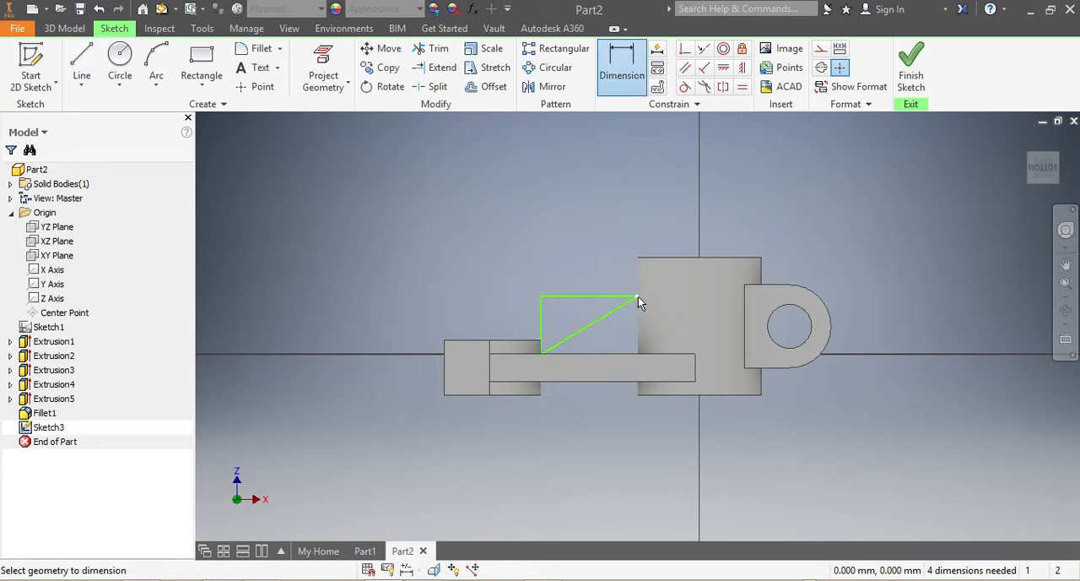
click(638, 296)
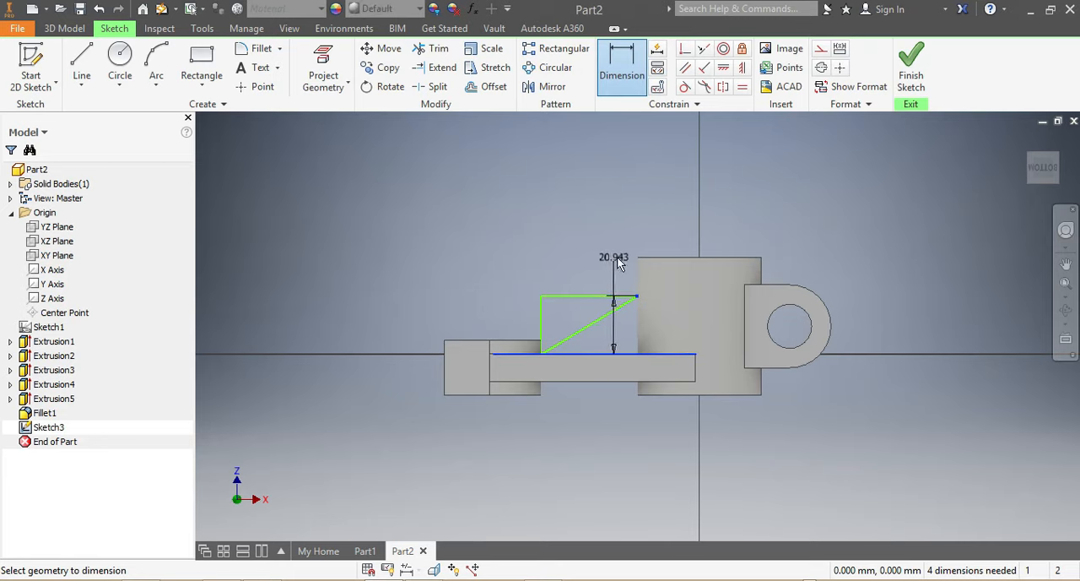
click(618, 258)
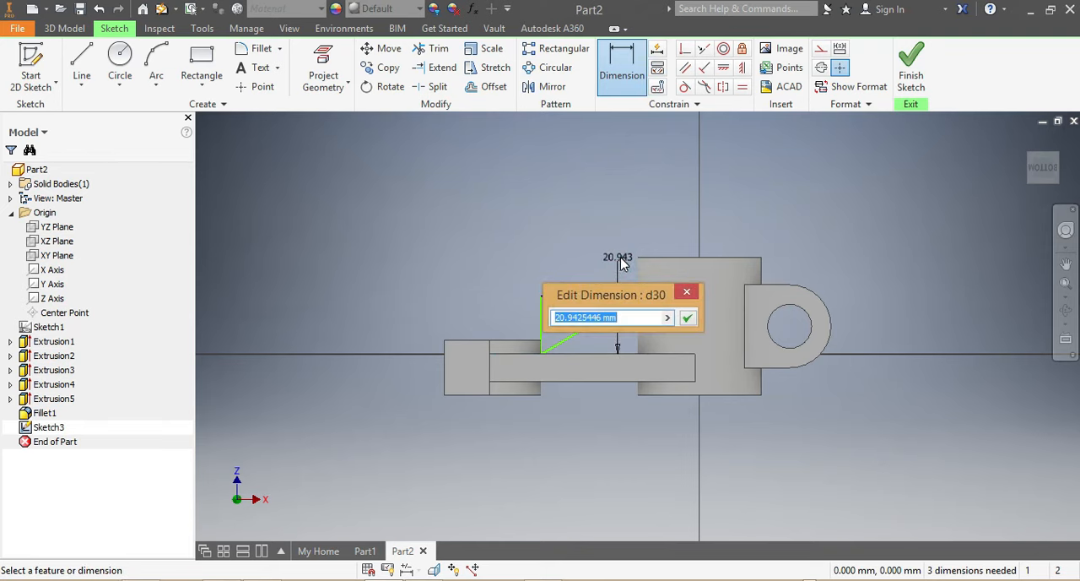
text(35)
key(Return)
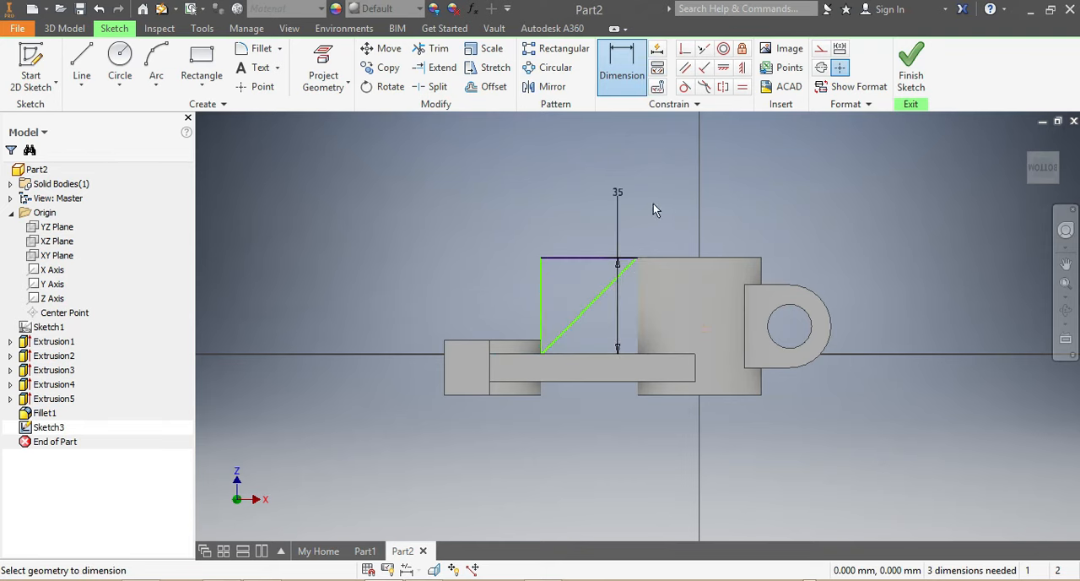
key(Escape)
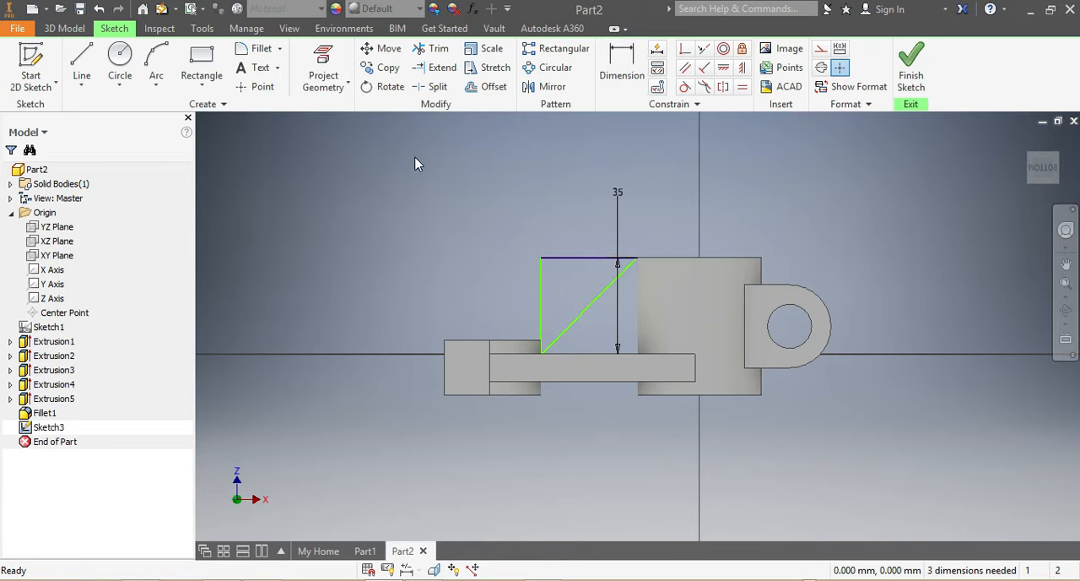
Trim away the rectangle's vertical line near the slotted end and its upper horizontal line.
click(434, 48)
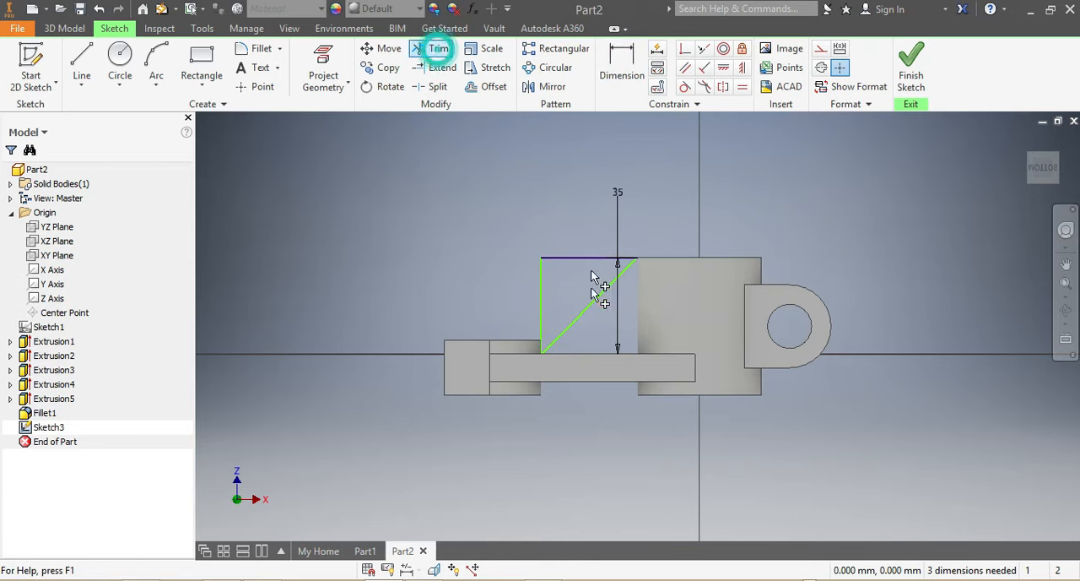
click(541, 296)
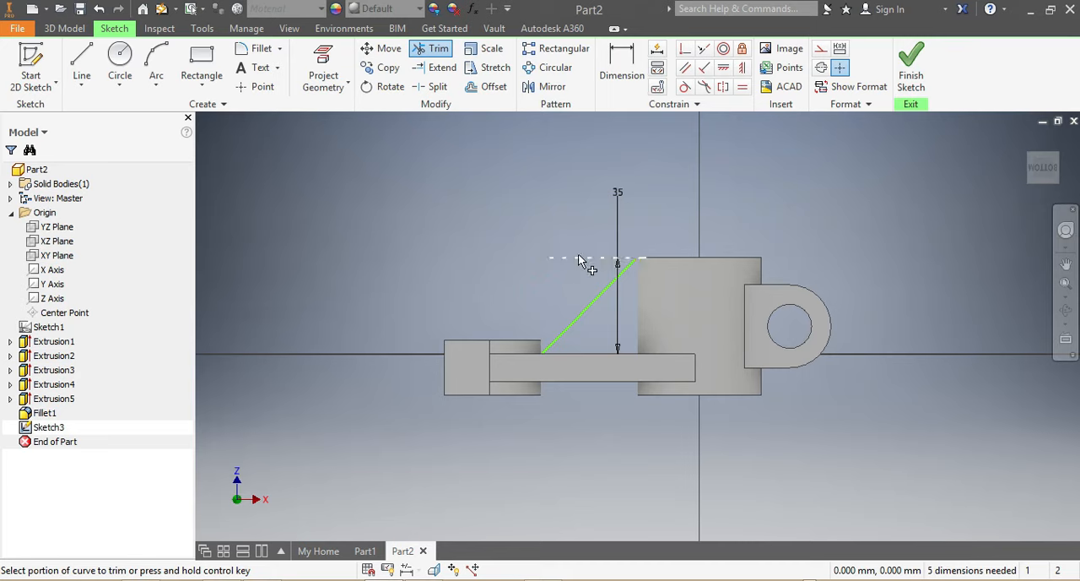
click(578, 257)
key(Escape)
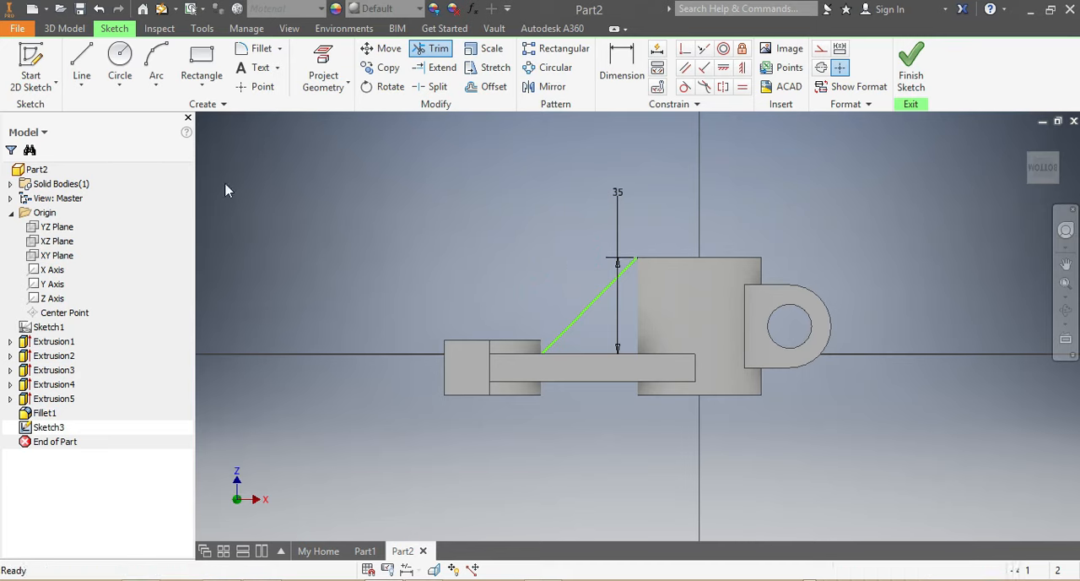
Extrude the triangular profile between the arm and the cylinder 10 mm, symmetric about the sketch plane, joined to the body.
click(64, 28)
click(82, 66)
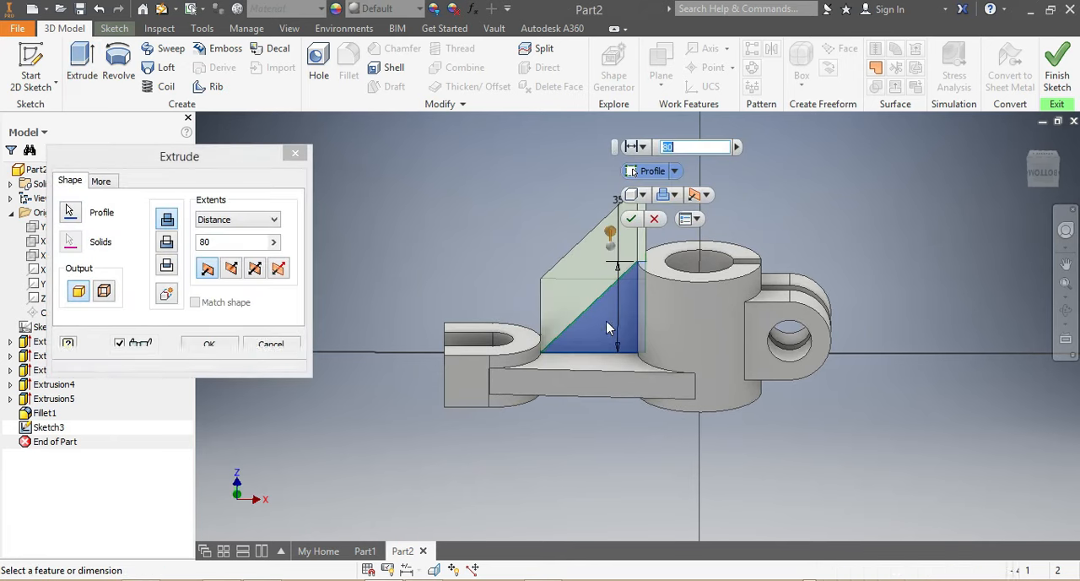
click(611, 325)
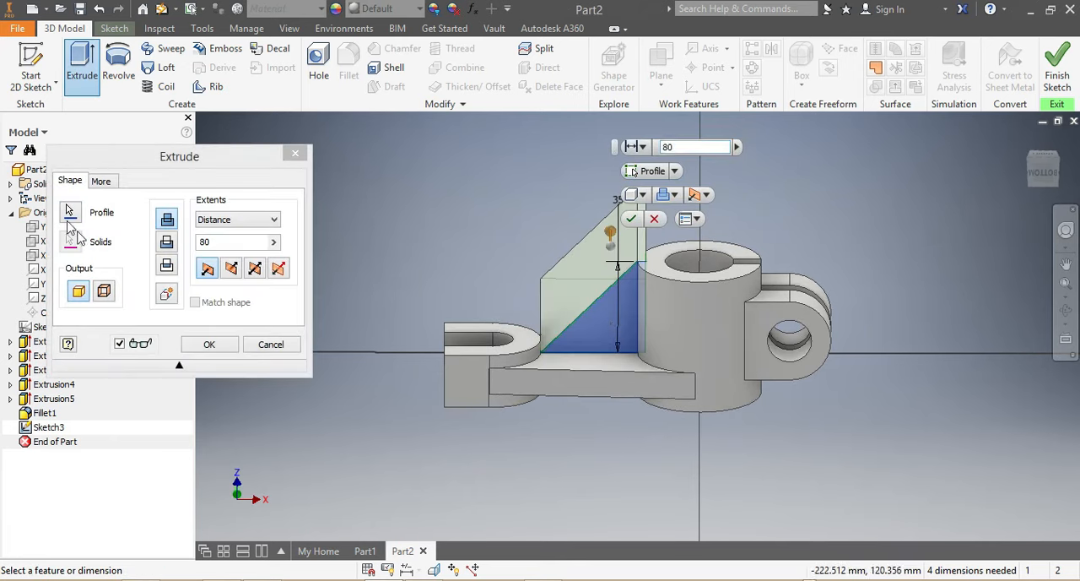
double_click(211, 242)
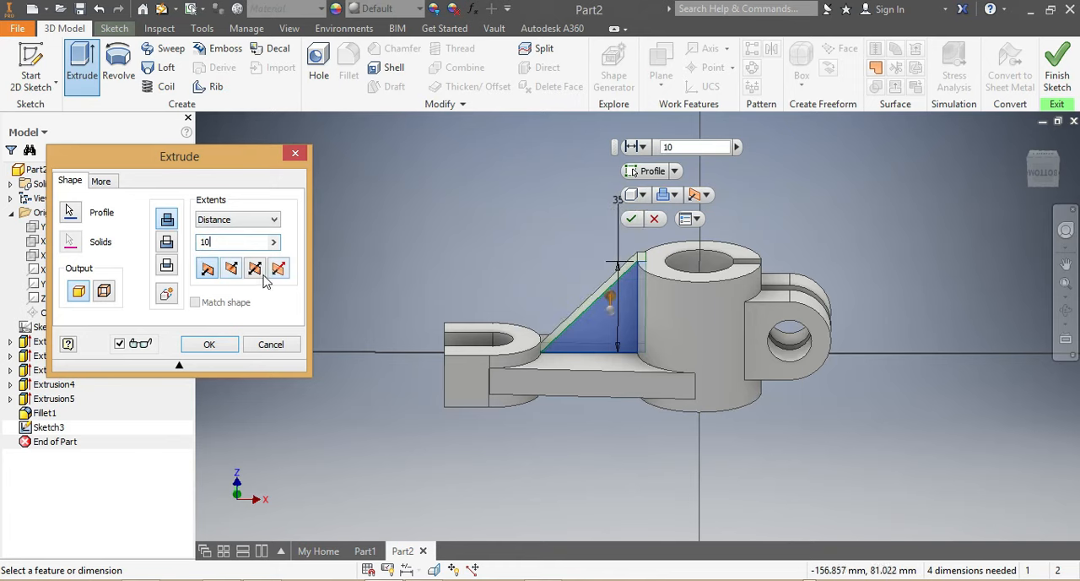
click(256, 271)
mouse_move(1049, 182)
mouse_down()
mouse_move(1049, 209)
mouse_move(1063, 211)
mouse_move(1049, 187)
mouse_up()
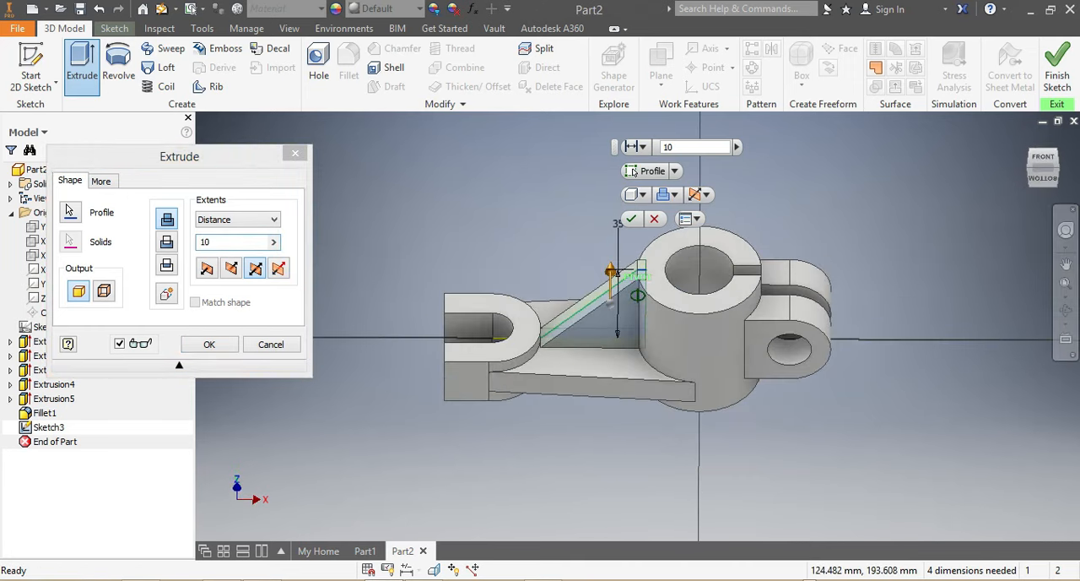
click(630, 220)
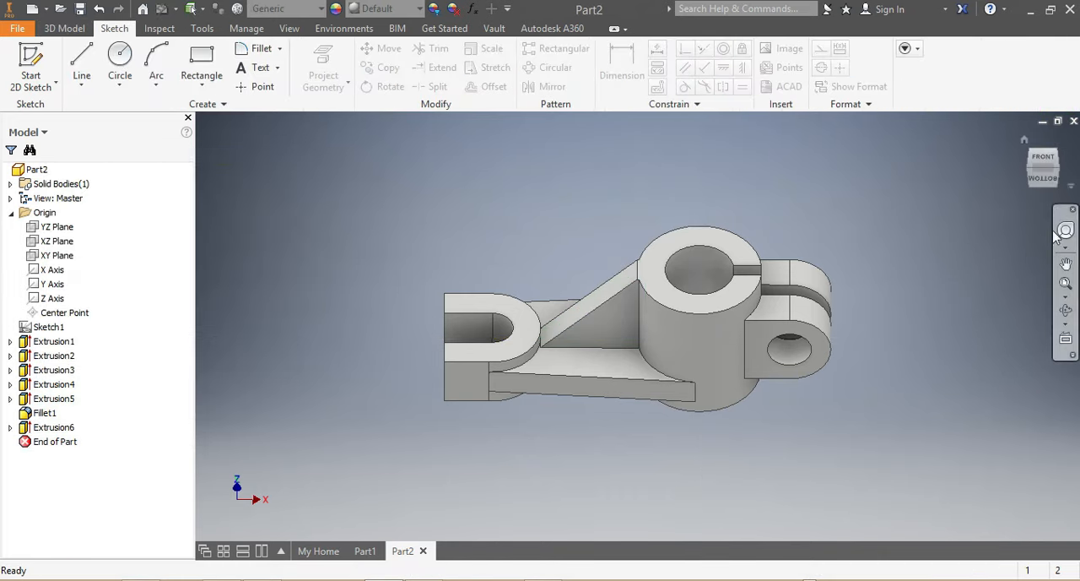
Assign the Gold material from the Inventor Material Library to the bracket and view the part from another angle.
mouse_move(1046, 178)
mouse_down()
mouse_move(1023, 208)
mouse_move(1040, 226)
mouse_move(1013, 221)
mouse_move(1021, 268)
mouse_move(999, 193)
mouse_move(1036, 251)
mouse_move(1010, 216)
mouse_move(1023, 289)
mouse_move(999, 245)
mouse_move(1017, 222)
mouse_move(1006, 253)
mouse_move(1035, 297)
mouse_up()
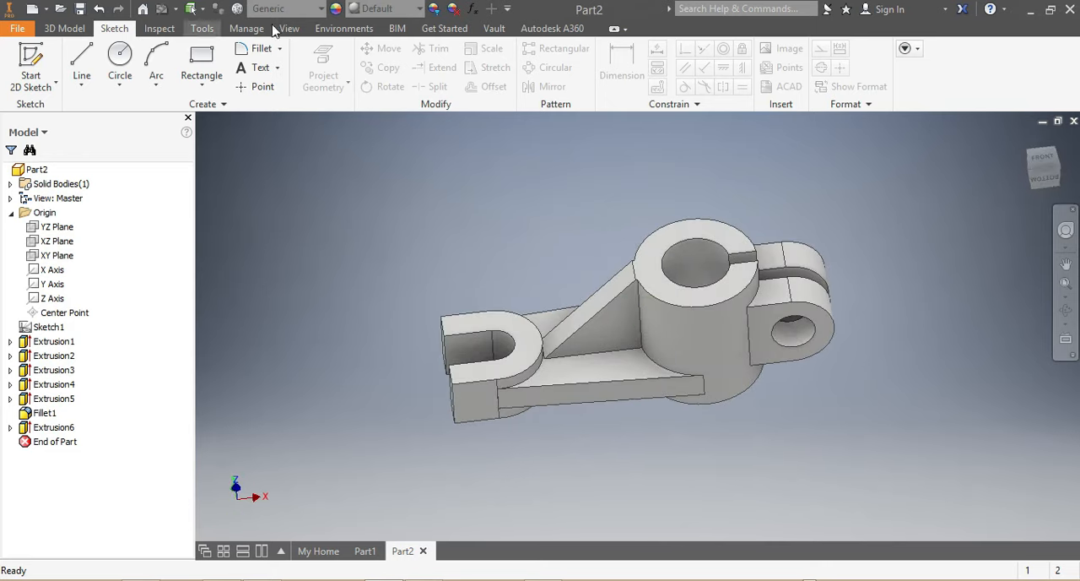
click(322, 10)
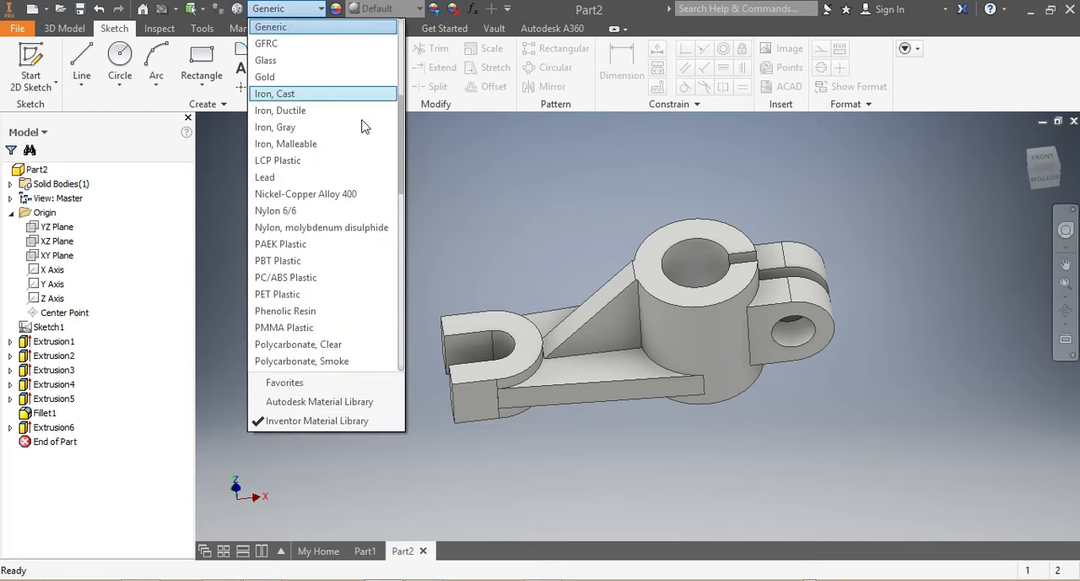
scroll(311, 252, down, 8)
scroll(308, 232, up, 9)
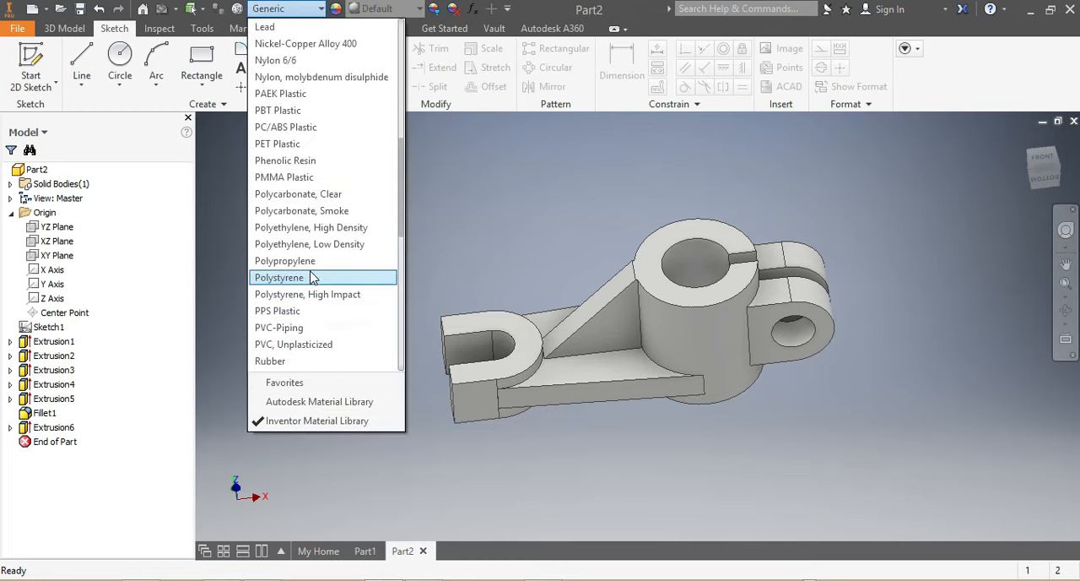
click(269, 126)
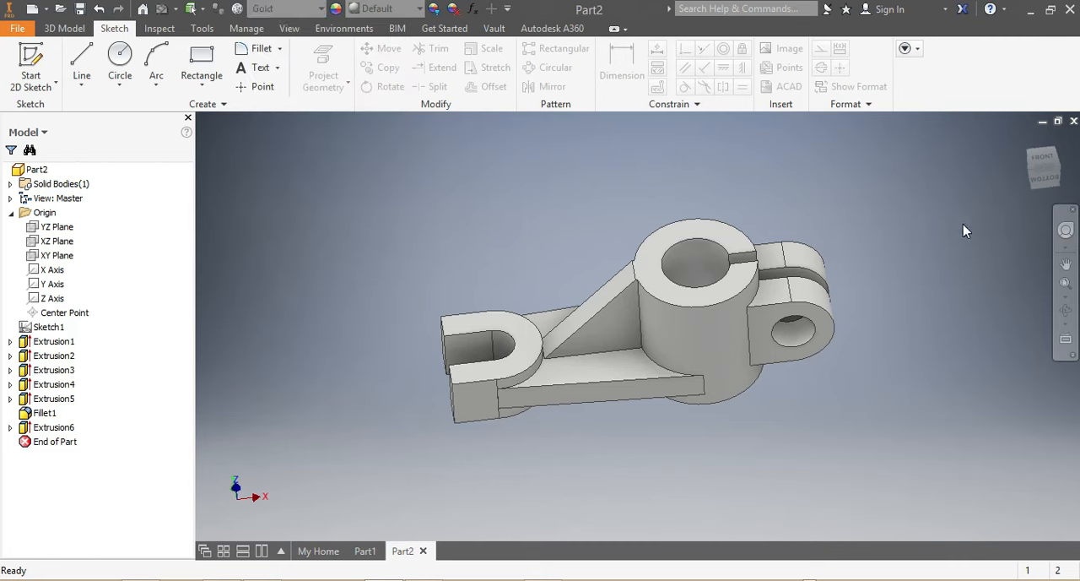
mouse_move(1038, 173)
mouse_down()
mouse_move(996, 270)
mouse_move(894, 186)
mouse_move(844, 228)
mouse_move(894, 295)
mouse_move(818, 279)
mouse_move(759, 228)
mouse_move(819, 295)
mouse_move(886, 329)
mouse_move(844, 245)
mouse_move(886, 312)
mouse_move(886, 233)
mouse_up()
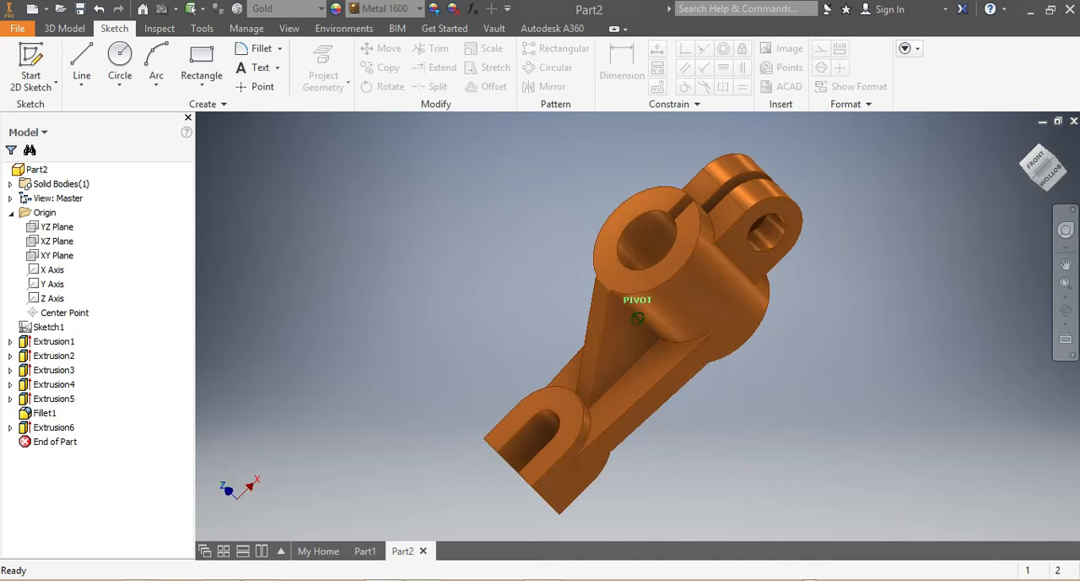